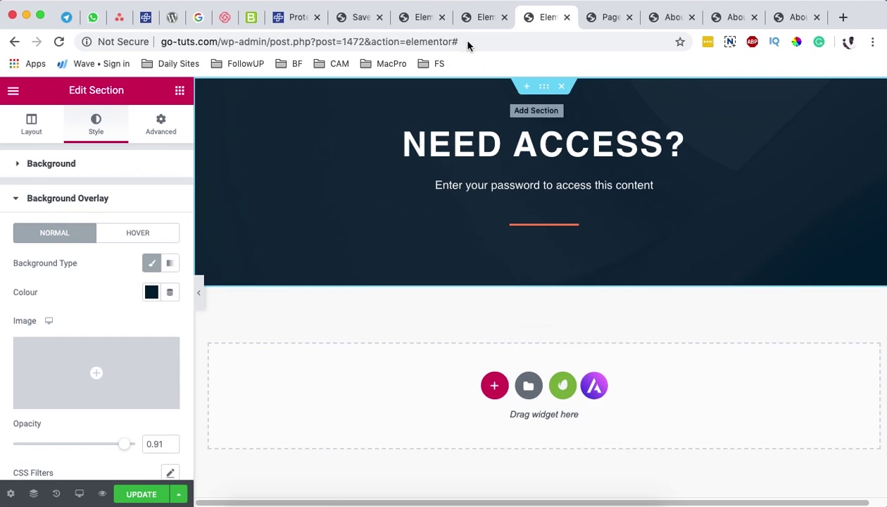
# Step: Leave the Indie Cafe page editor tab for the Saved Templates library tab
pyautogui.click(481, 21)
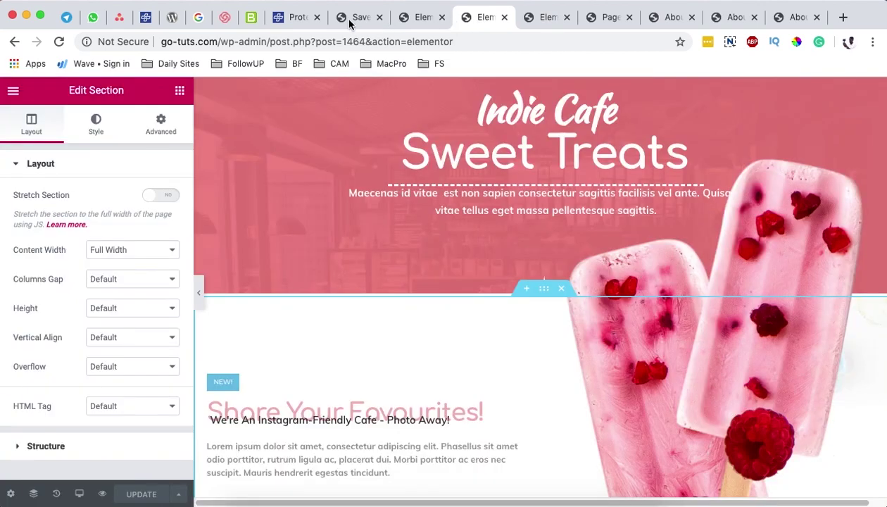
pyautogui.click(350, 23)
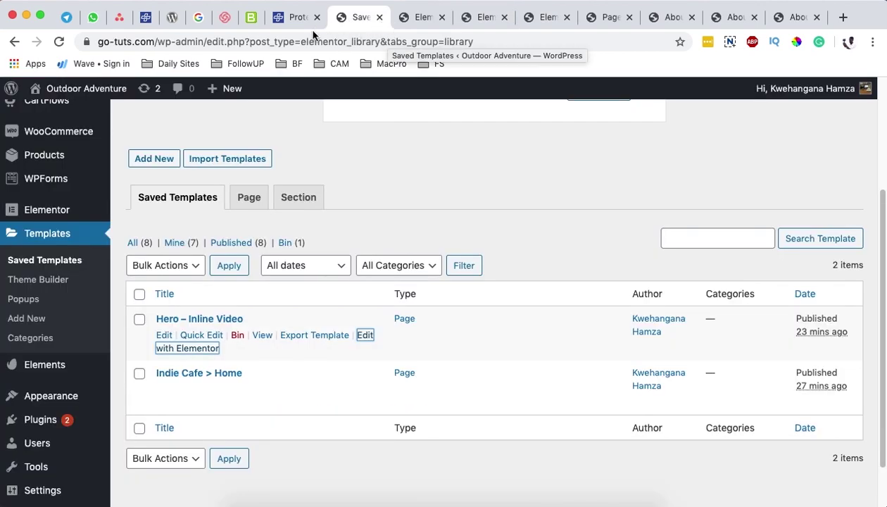
# Step: Open The Plus Addons settings from the installed Plugins list
pyautogui.click(155, 422)
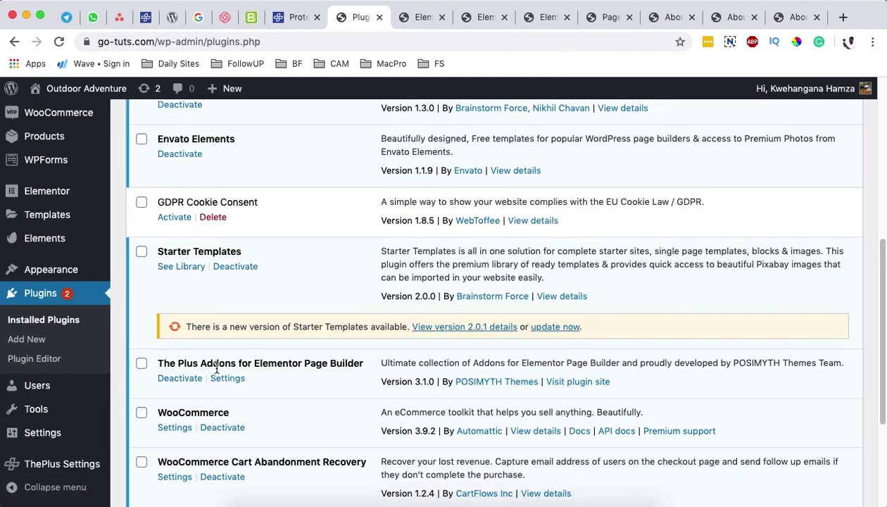
pyautogui.moveTo(219, 364); pyautogui.dragTo(326, 368)
pyautogui.click(230, 378)
pyautogui.scroll(-13, 527, 377)
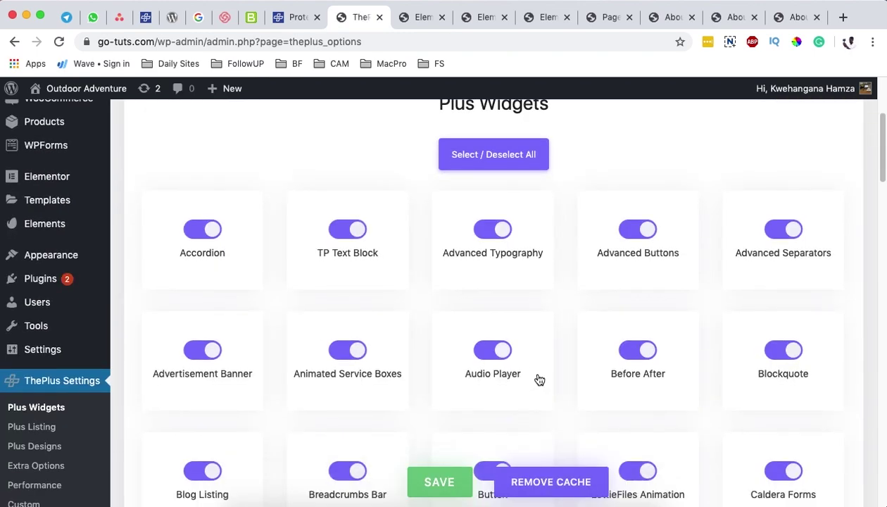
pyautogui.scroll(15, 559, 376)
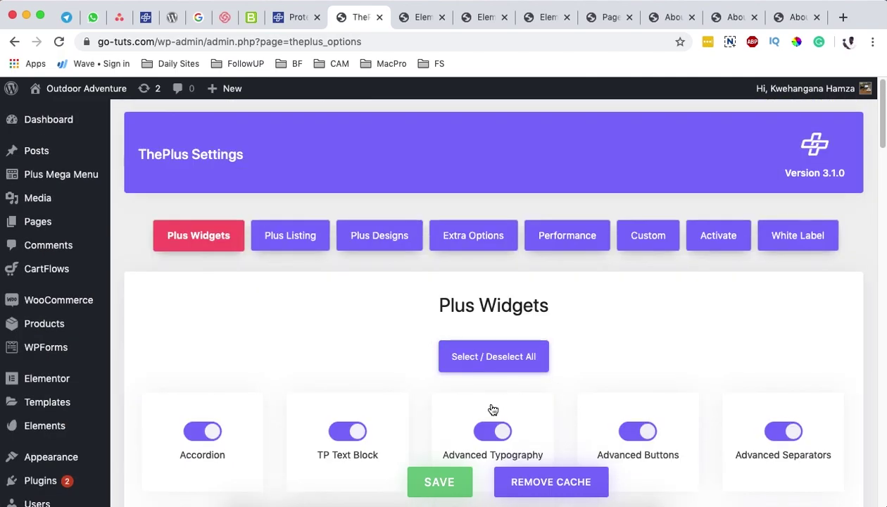
pyautogui.click(505, 361)
# Step: Make sure the Protected Content widget is switched on and save the Plus widget settings
pyautogui.scroll(-1, 505, 365)
pyautogui.scroll(-5, 535, 373)
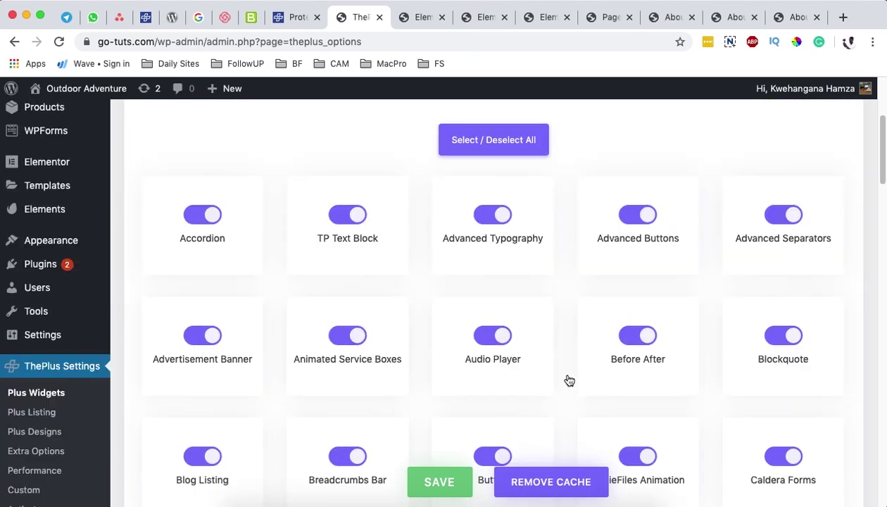
pyautogui.scroll(-3, 574, 373)
pyautogui.scroll(-9, 583, 367)
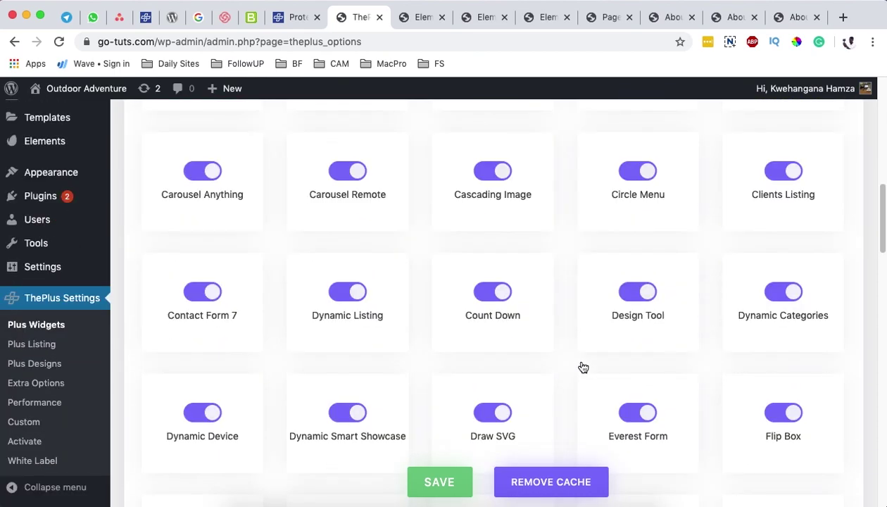
pyautogui.scroll(-10, 583, 367)
pyautogui.scroll(-5, 583, 367)
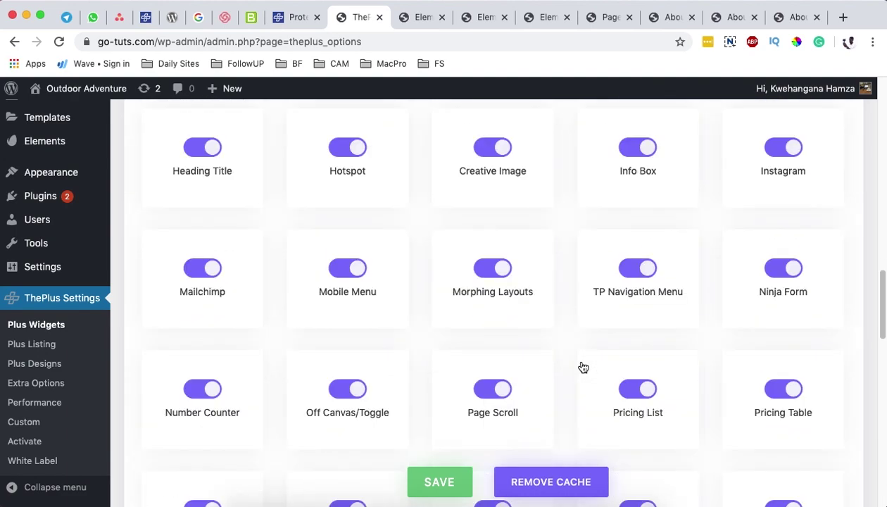
pyautogui.scroll(-4, 583, 367)
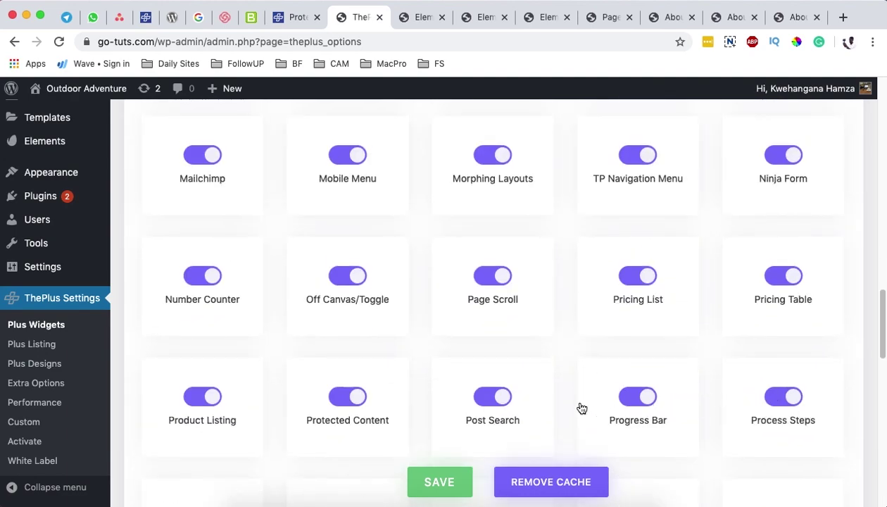
pyautogui.click(340, 392)
pyautogui.click(357, 393)
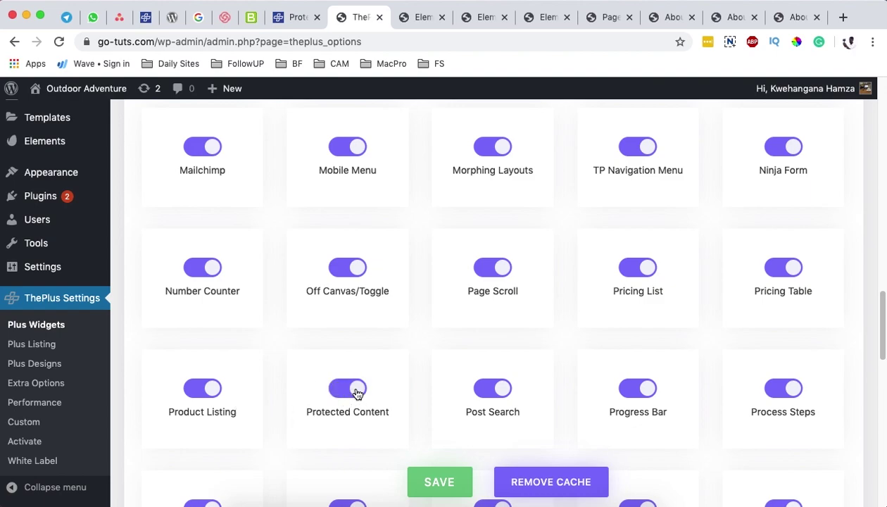
pyautogui.click(440, 483)
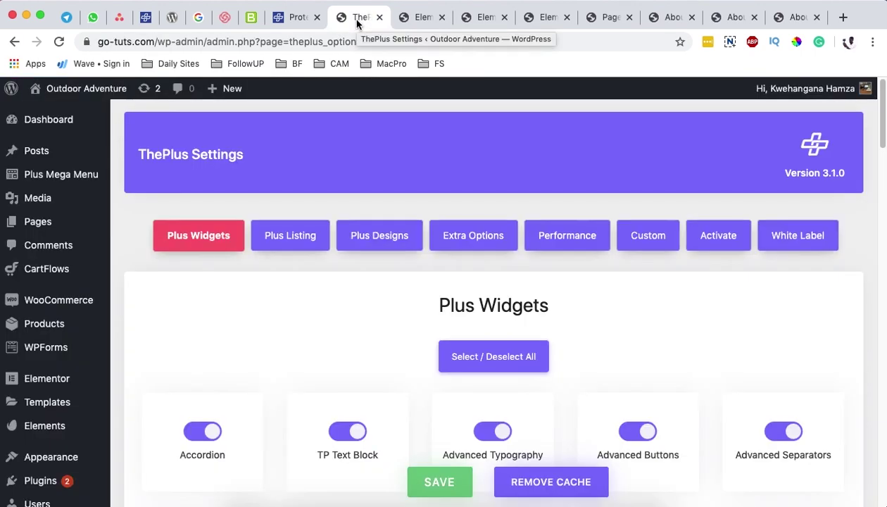
# Step: Edit the About page with Elementor from the Pages list and scroll through it
pyautogui.moveTo(40, 158)
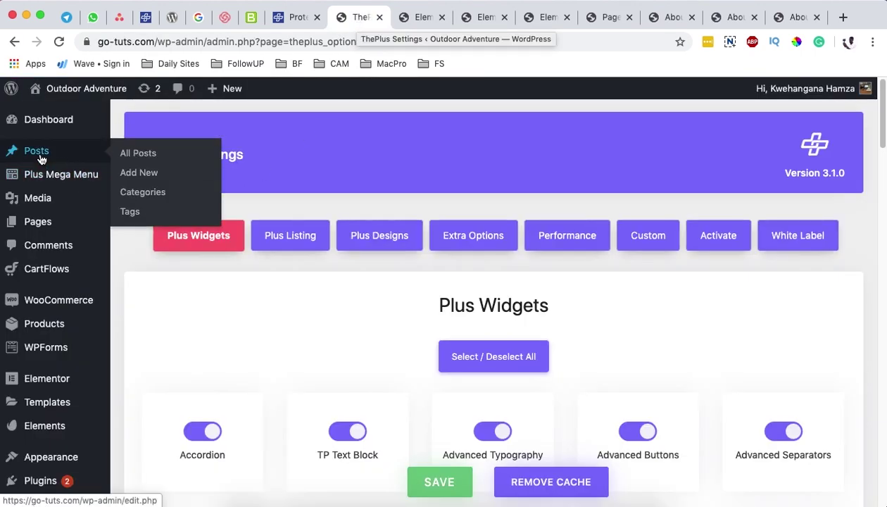
pyautogui.click(39, 227)
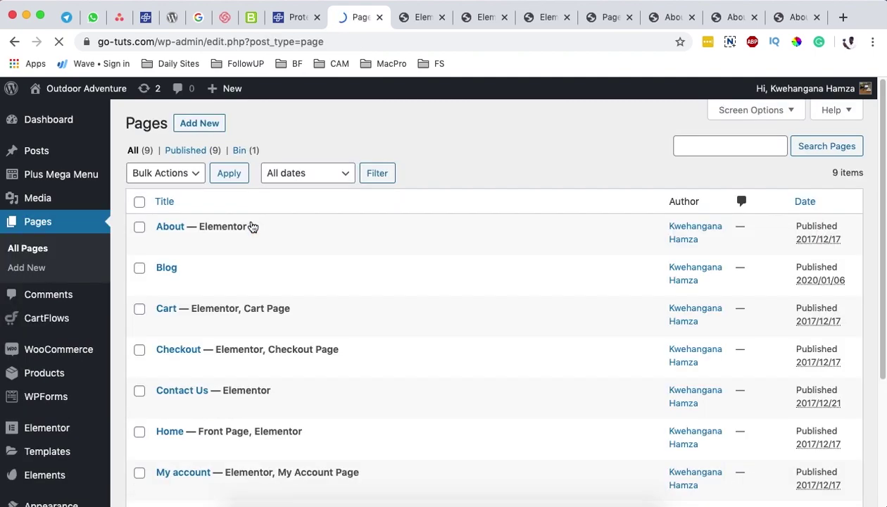
pyautogui.keyDown('super'); pyautogui.click(325, 242); pyautogui.keyUp('super')
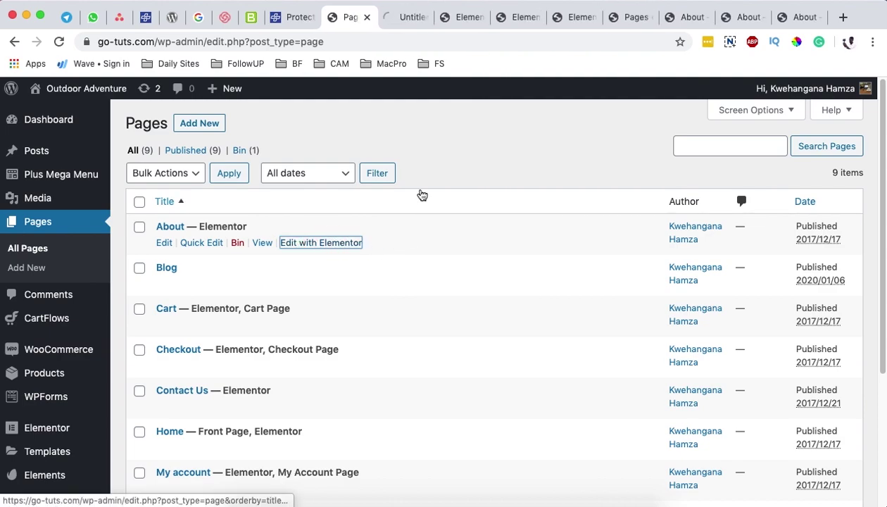
pyautogui.moveTo(400, 21); pyautogui.dragTo(457, 20)
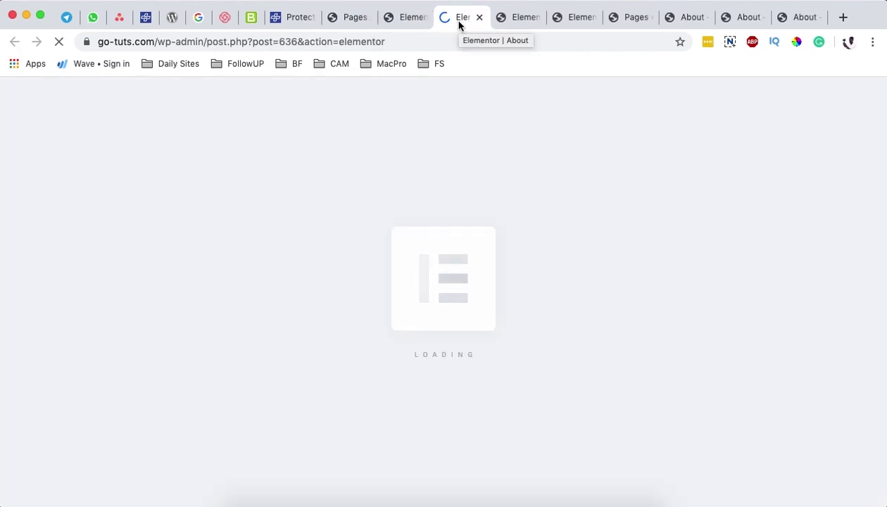
pyautogui.scroll(-8, 481, 289)
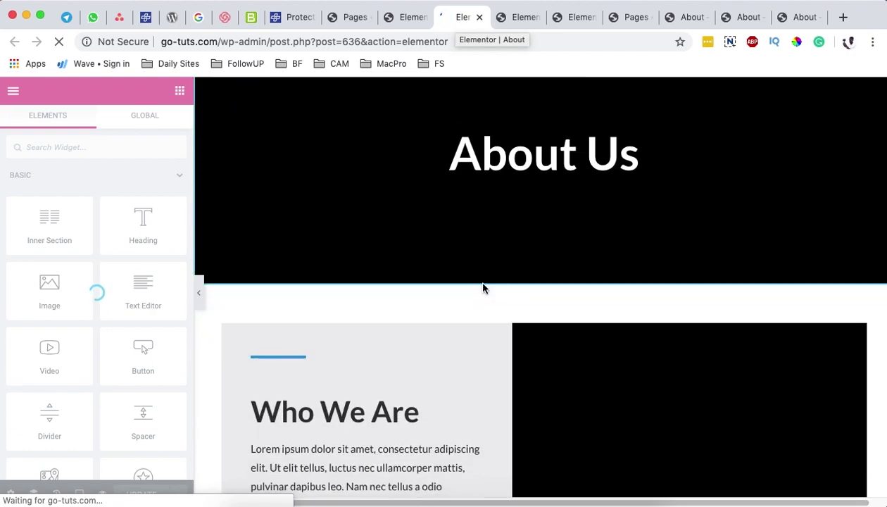
pyautogui.scroll(-3, 483, 285)
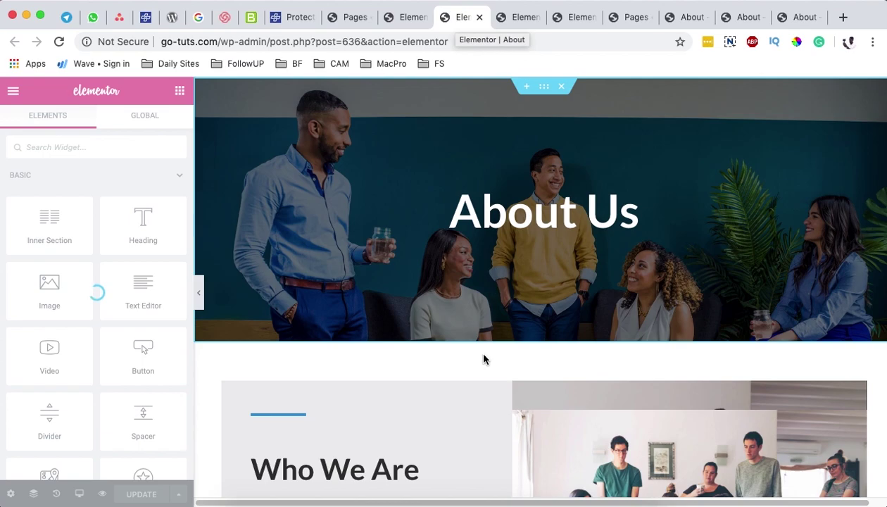
pyautogui.scroll(-10, 486, 338)
pyautogui.scroll(-3, 489, 341)
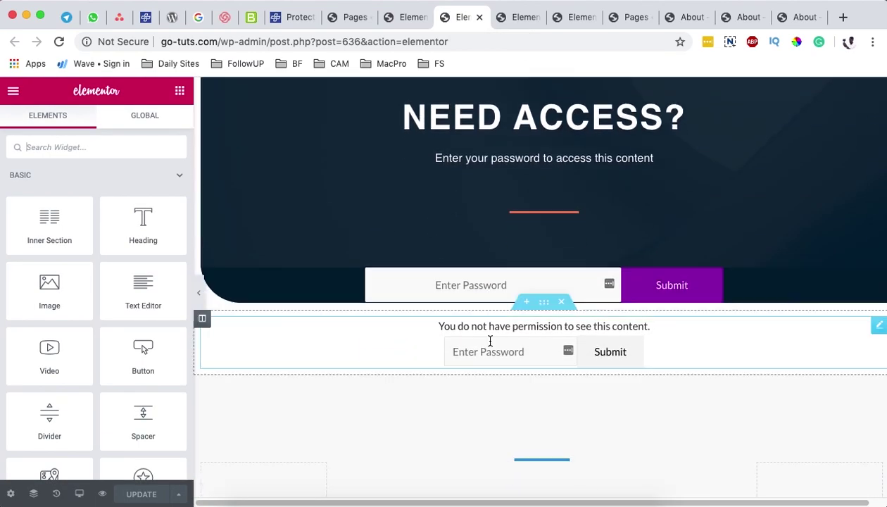
# Step: Delete the permission-message section and drop a Protected Content widget into a new section above Our Team
pyautogui.click(561, 253)
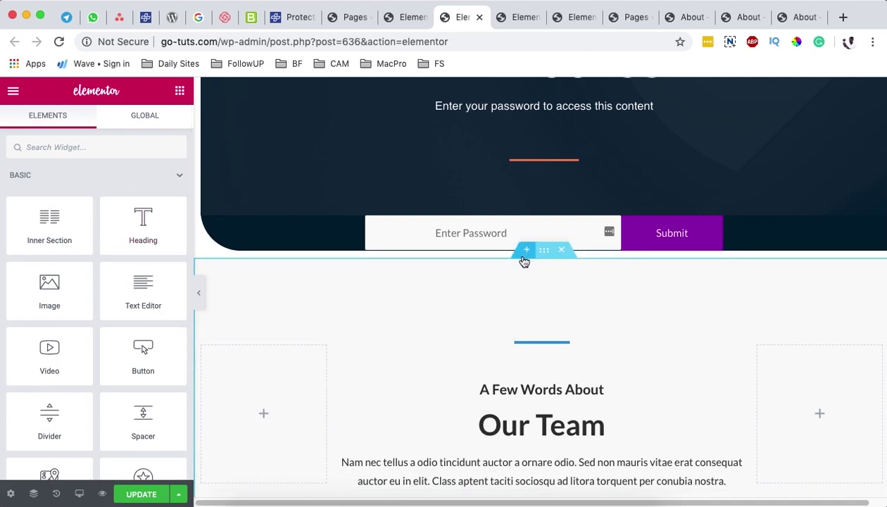
pyautogui.click(526, 251)
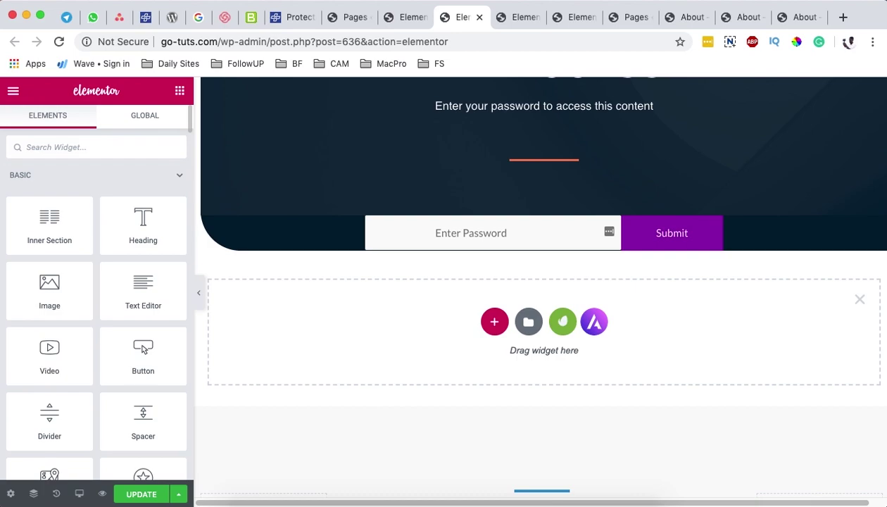
pyautogui.click(108, 149)
pyautogui.write('proct')
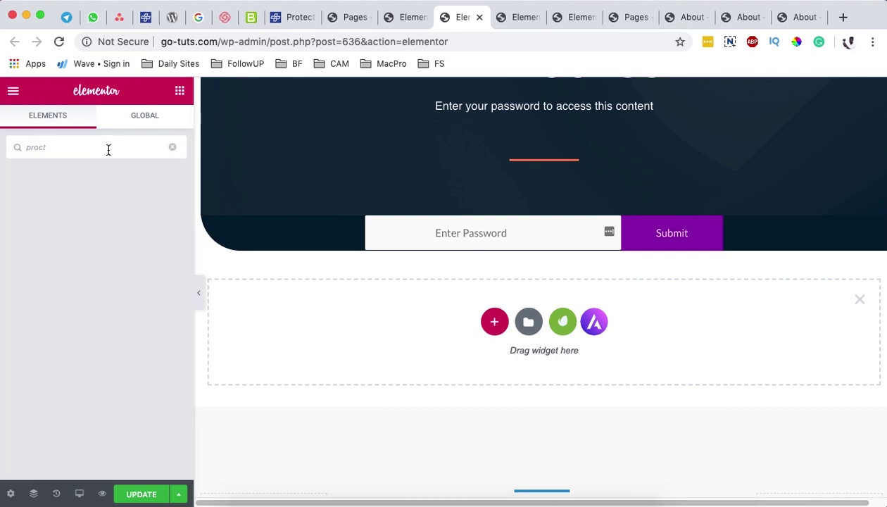
pyautogui.press('BackSpace')
pyautogui.press('BackSpace')
pyautogui.press('BackSpace')
pyautogui.press('BackSpace')
pyautogui.press('BackSpace')
pyautogui.write('cont')
pyautogui.moveTo(44, 258); pyautogui.dragTo(552, 339)
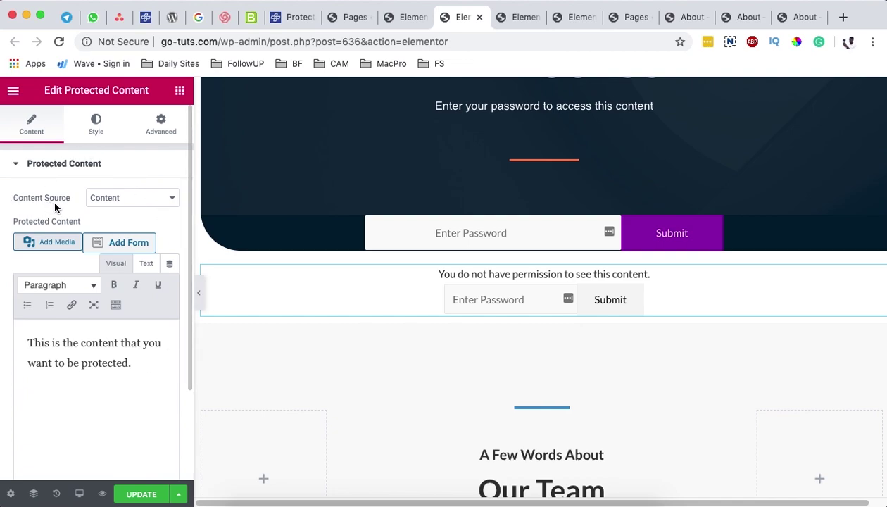
# Step: Try Page Template with Indie Cafe > Home, then revert to Content and select the sample text
pyautogui.click(102, 203)
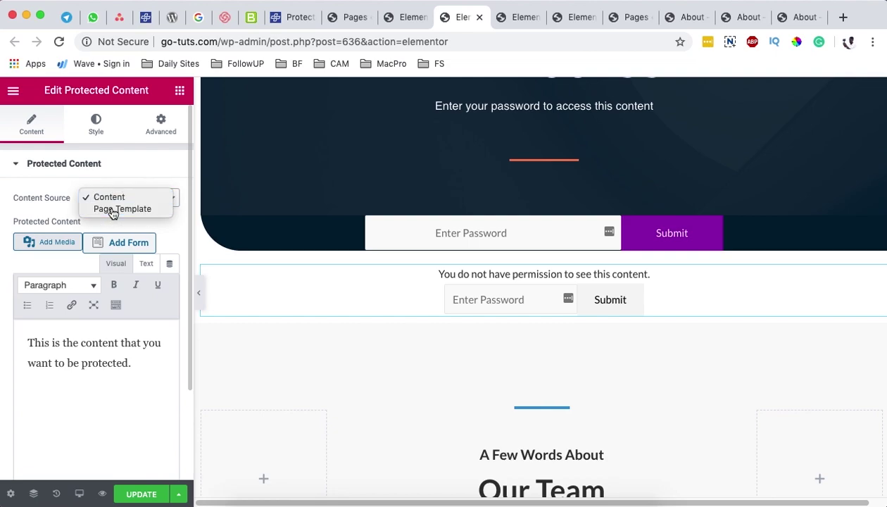
pyautogui.click(112, 211)
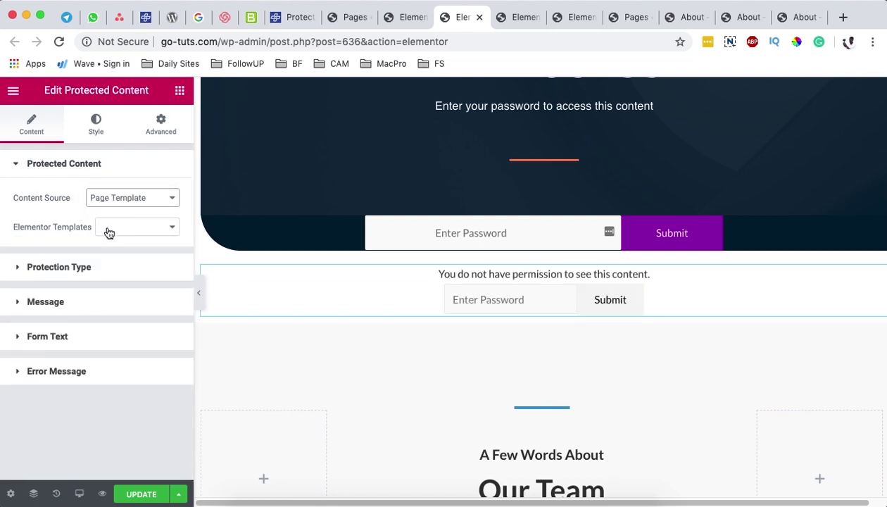
pyautogui.click(117, 231)
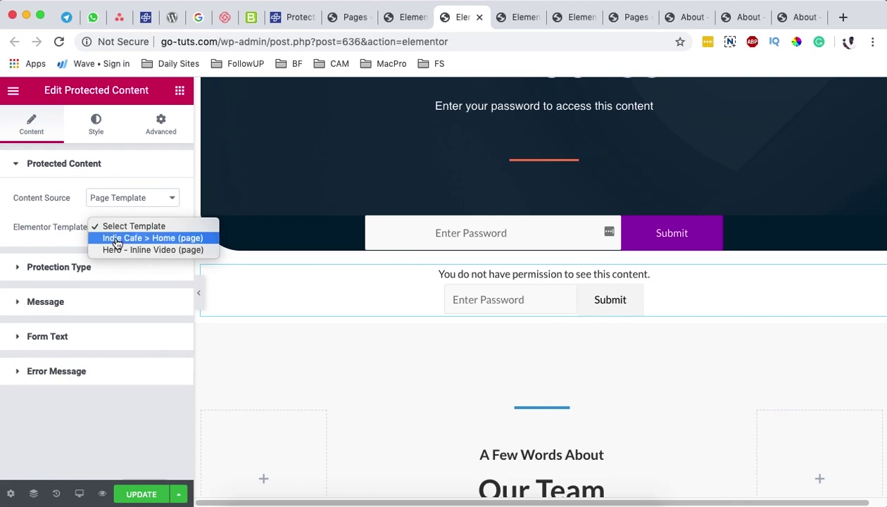
pyautogui.click(117, 239)
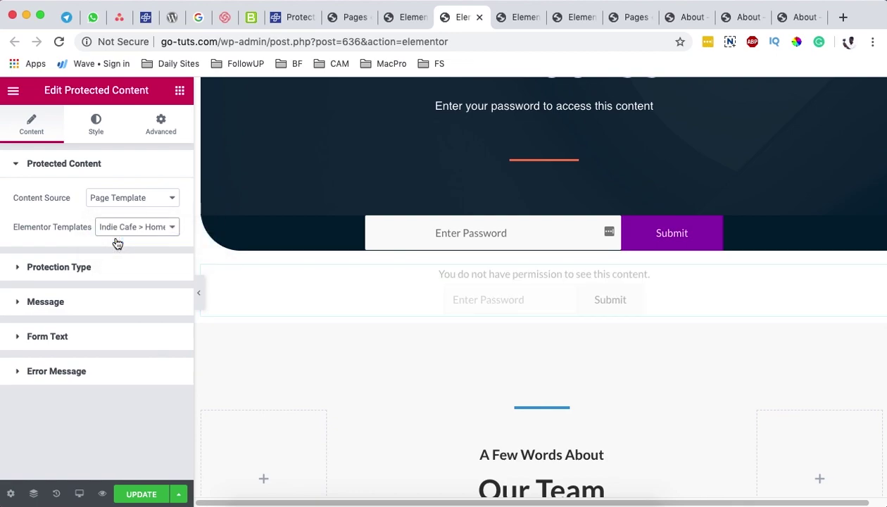
pyautogui.click(119, 200)
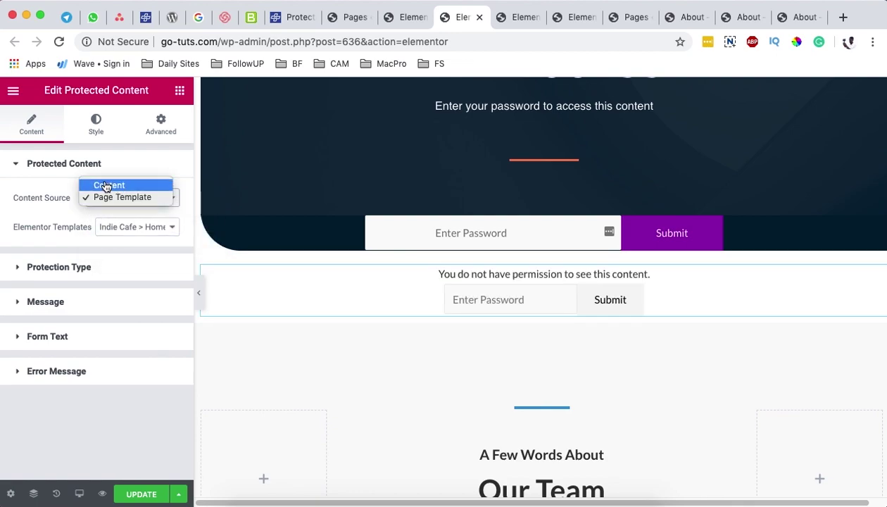
pyautogui.click(109, 185)
pyautogui.moveTo(134, 362); pyautogui.dragTo(83, 360)
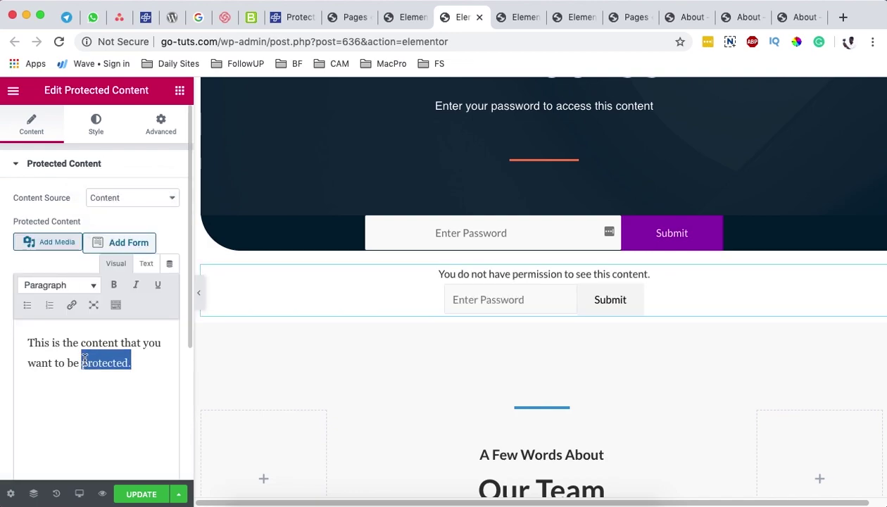
pyautogui.click(137, 366)
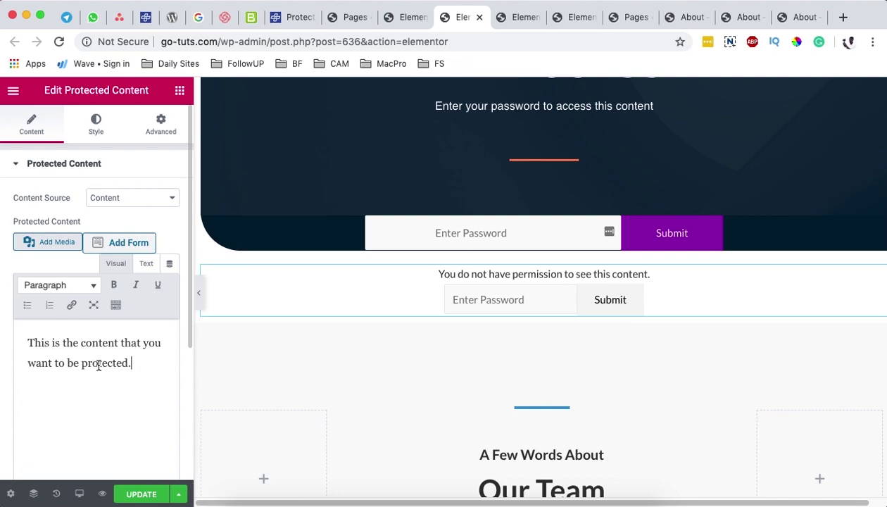
pyautogui.moveTo(139, 365); pyautogui.dragTo(20, 339)
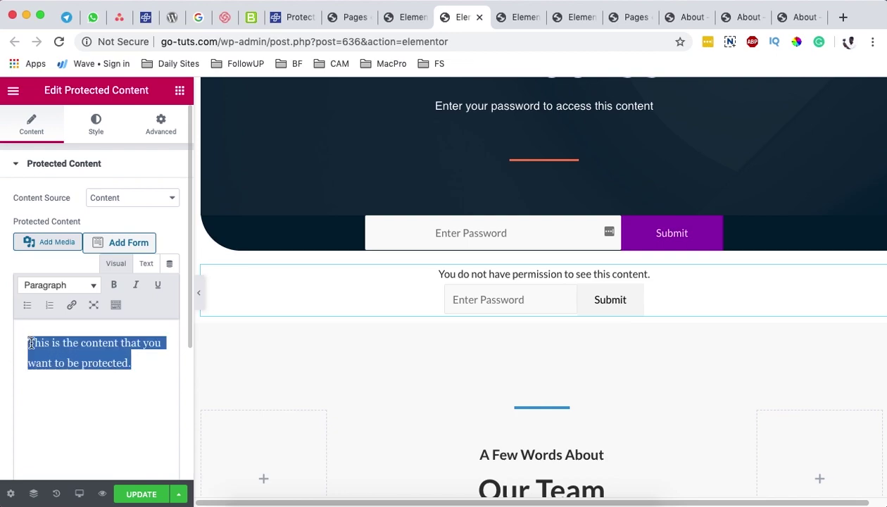
# Step: Set Content Source to Page Template using Indie Cafe > Home and update the page
pyautogui.click(124, 199)
pyautogui.click(125, 209)
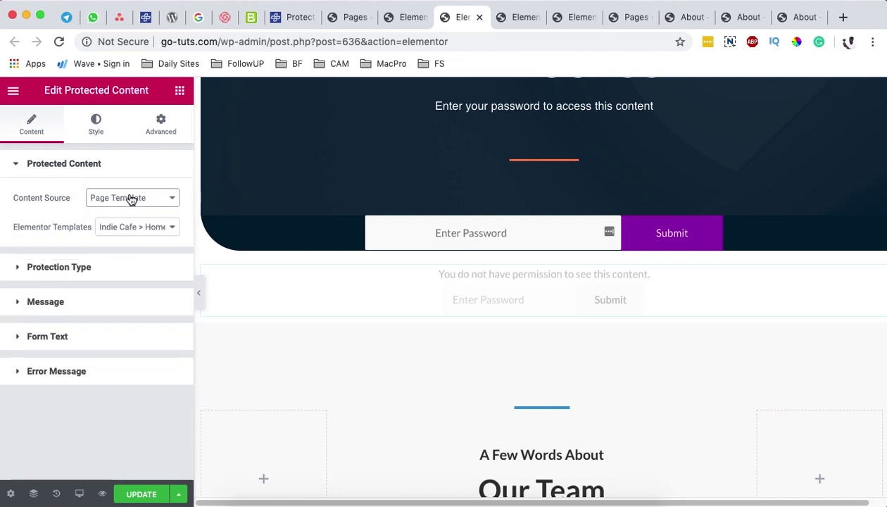
pyautogui.click(130, 227)
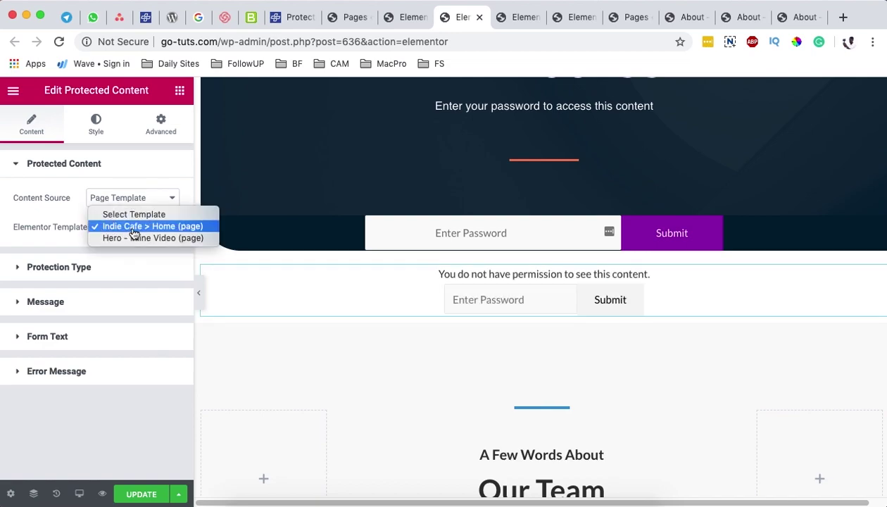
pyautogui.click(134, 231)
pyautogui.click(141, 494)
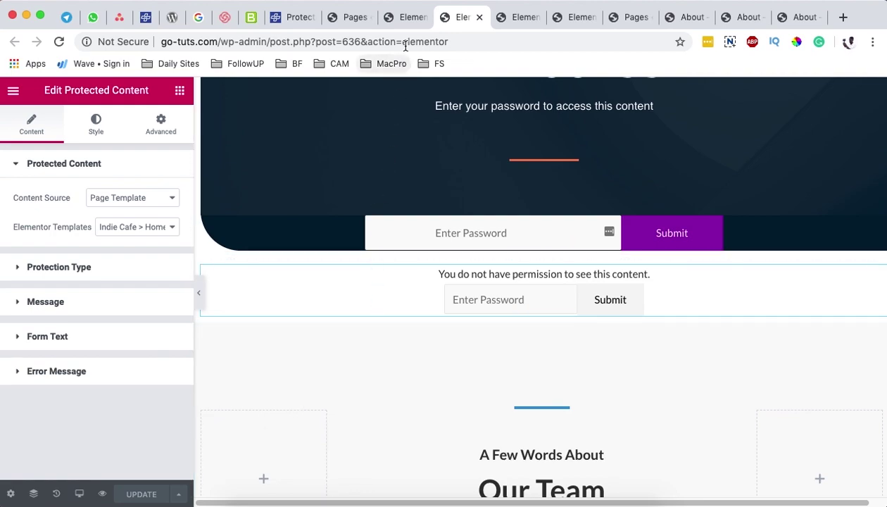
pyautogui.click(345, 19)
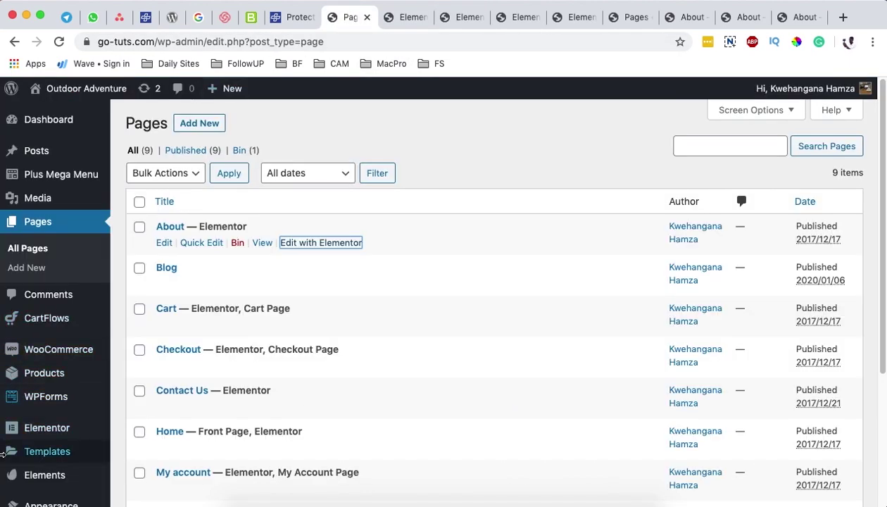
# Step: Open Saved Templates and look over the Indie Cafe > Home template in its editor tab
pyautogui.moveTo(39, 451)
pyautogui.click(154, 393)
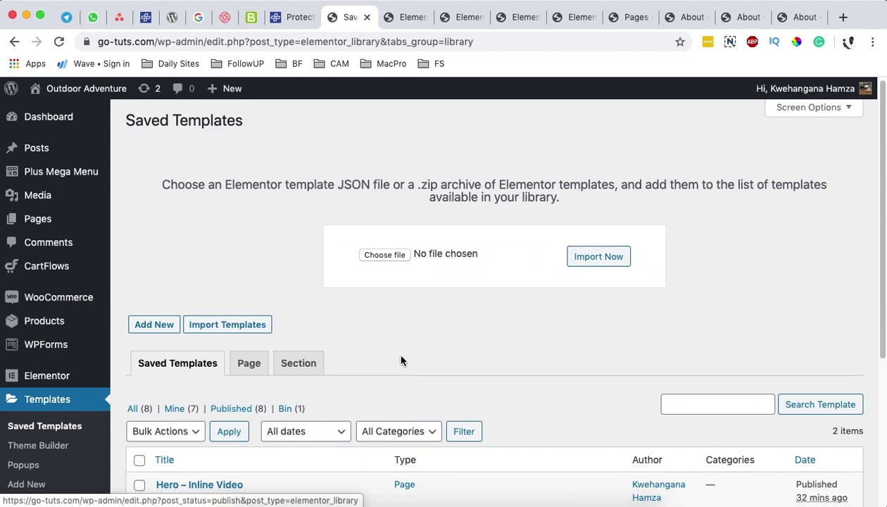
pyautogui.scroll(-4, 403, 356)
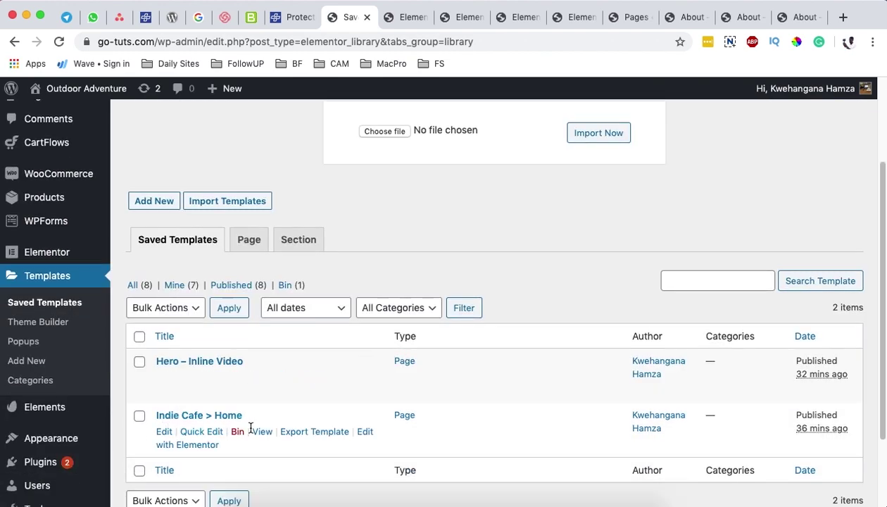
pyautogui.click(472, 18)
pyautogui.click(519, 21)
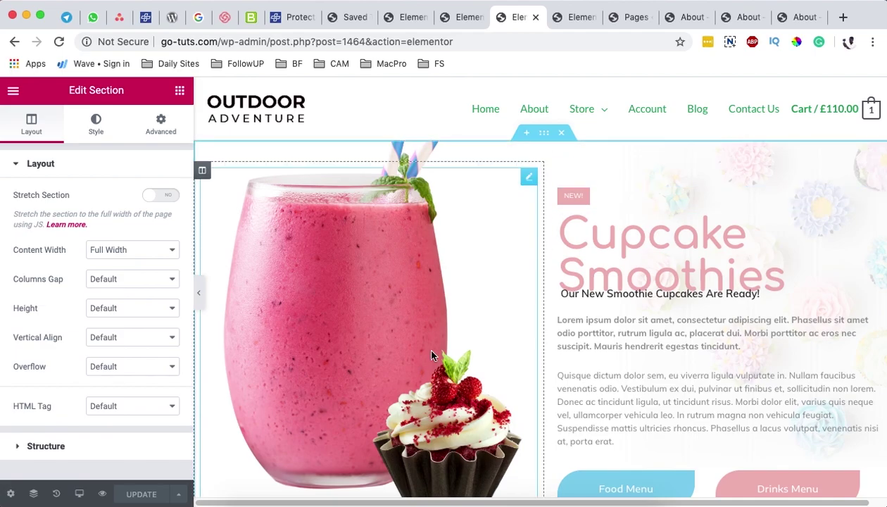
pyautogui.scroll(-10, 475, 321)
pyautogui.scroll(-5, 476, 321)
pyautogui.scroll(7, 433, 238)
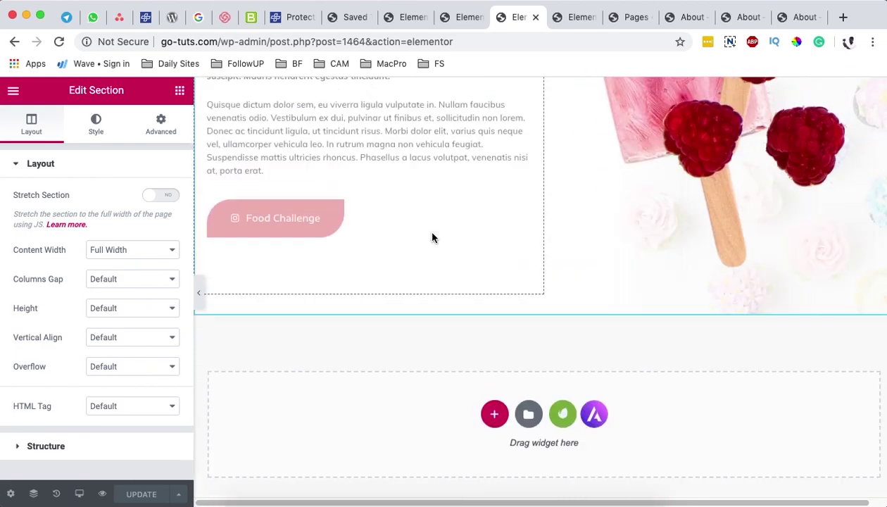
pyautogui.scroll(8, 584, 391)
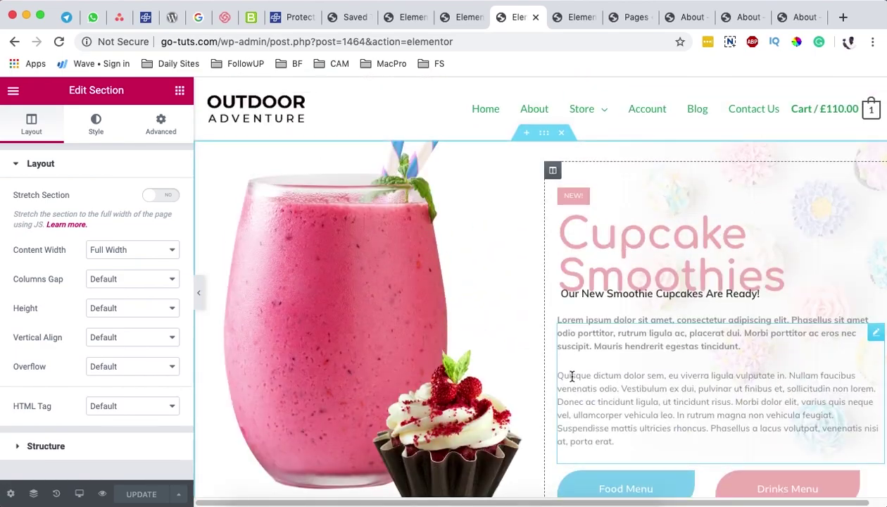
pyautogui.scroll(-5, 540, 210)
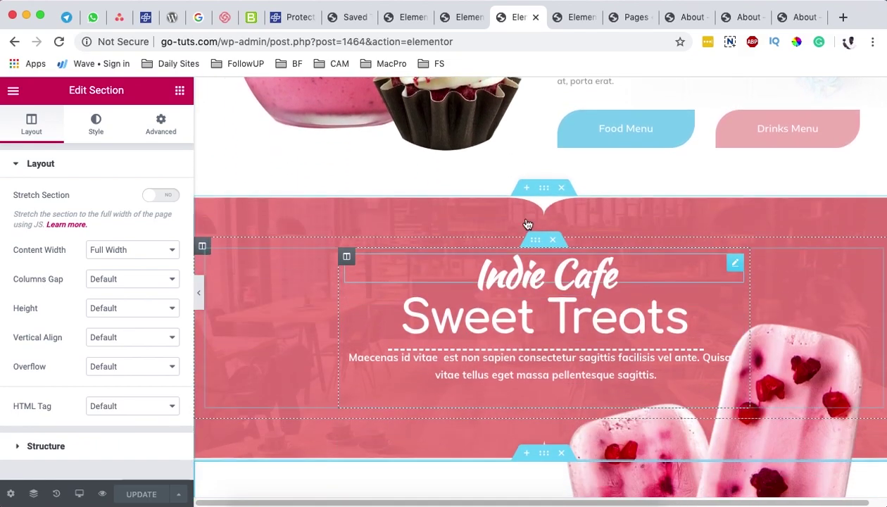
# Step: Close the template and Saved Templates tabs, returning to the About page editor
pyautogui.click(535, 17)
pyautogui.click(422, 17)
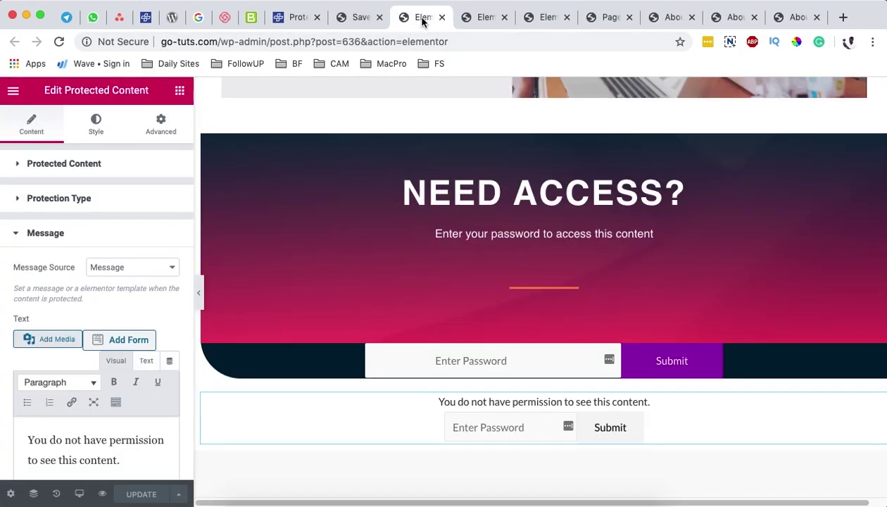
pyautogui.click(358, 17)
pyautogui.moveTo(276, 417)
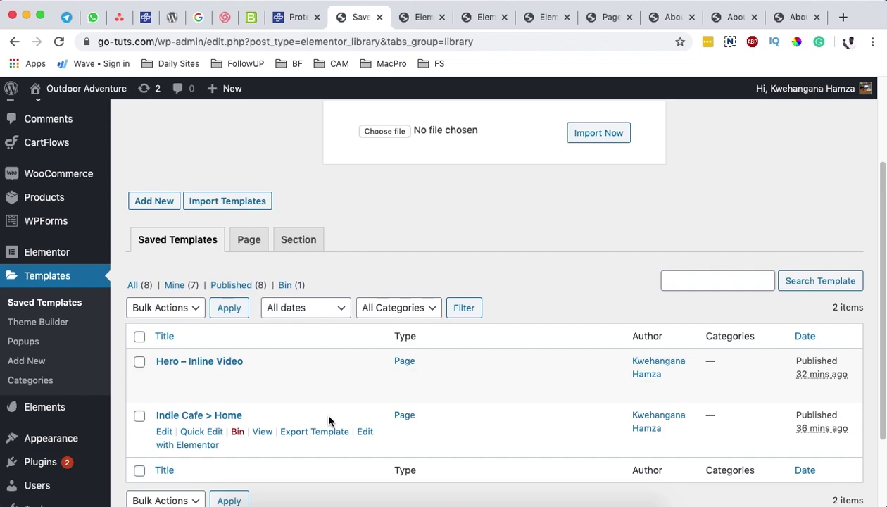
pyautogui.press('super+w')
pyautogui.click(448, 14)
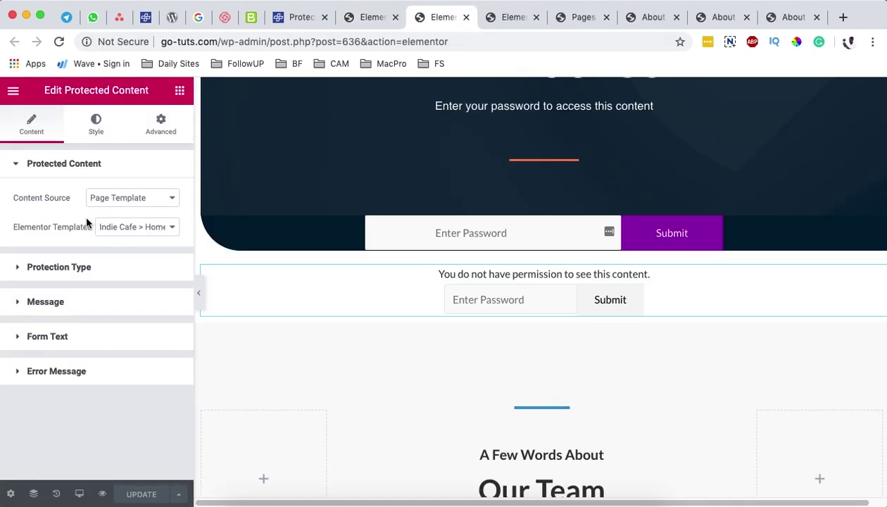
# Step: Keep Indie Cafe > Home as content and try User role protection without choosing a role
pyautogui.click(156, 232)
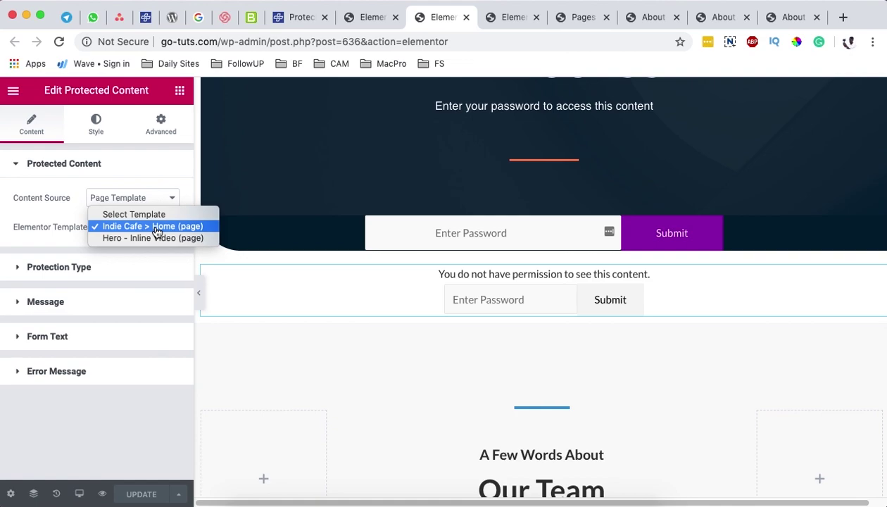
pyautogui.click(157, 233)
pyautogui.click(95, 271)
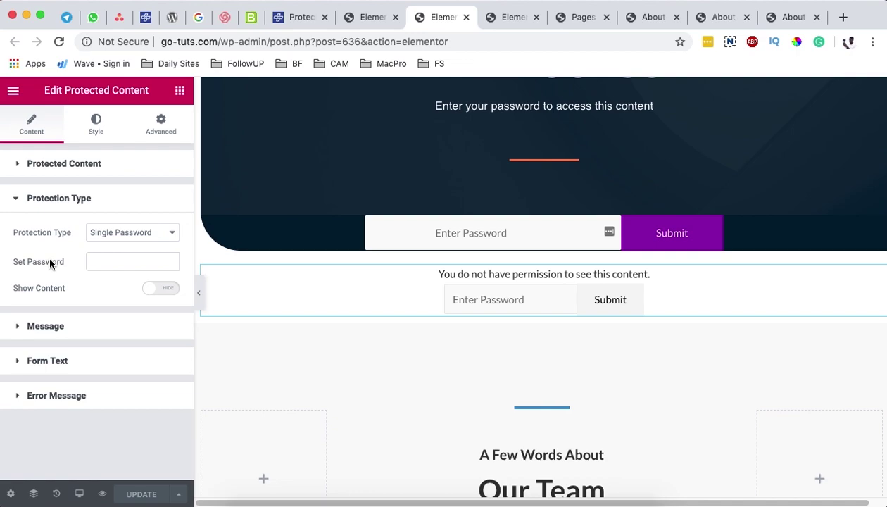
pyautogui.click(133, 236)
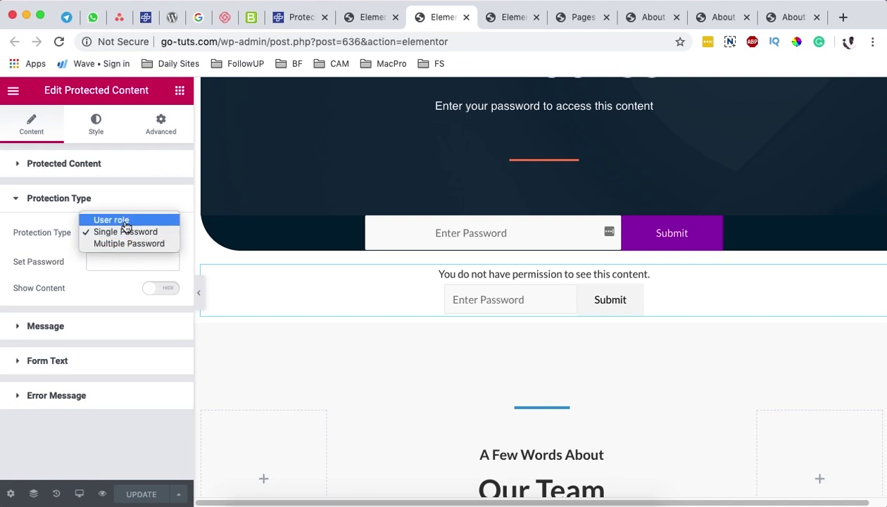
pyautogui.click(125, 220)
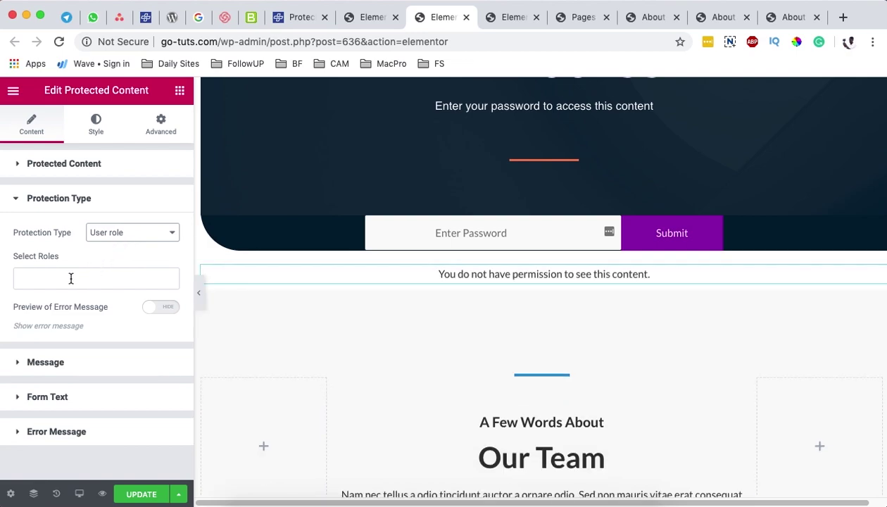
pyautogui.click(70, 279)
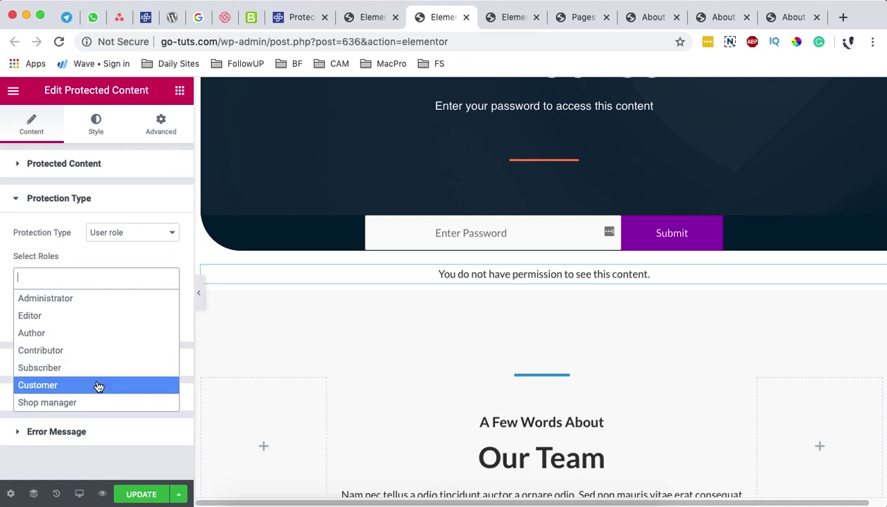
pyautogui.click(53, 258)
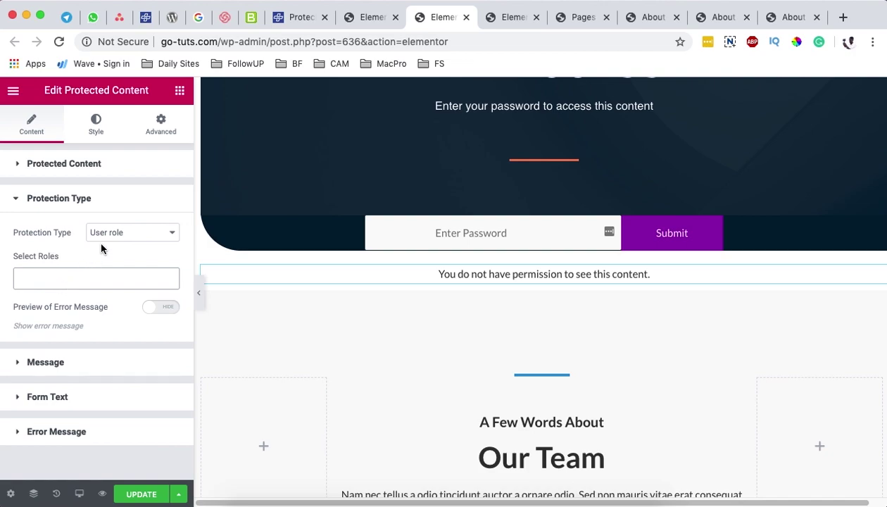
# Step: Switch Protection Type to Single Password and enter a password in Set Password
pyautogui.click(121, 235)
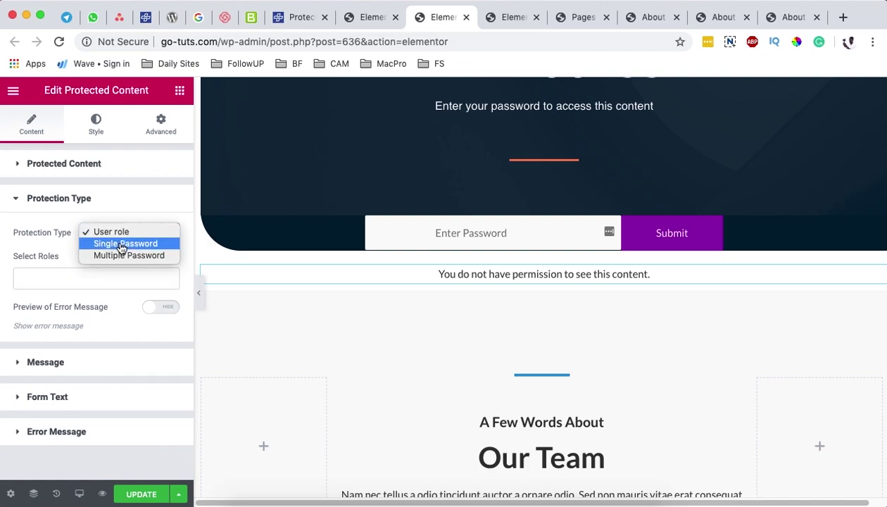
pyautogui.click(123, 244)
pyautogui.click(107, 261)
pyautogui.write('12345')
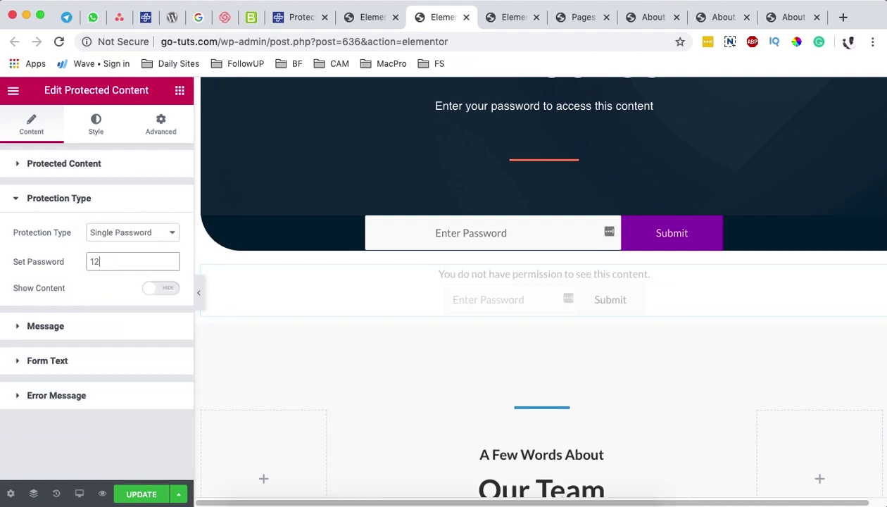
pyautogui.moveTo(128, 261); pyautogui.dragTo(70, 257)
pyautogui.click(131, 261)
# Step: Try Multiple Password, then return to Single Password and select the password value
pyautogui.click(131, 235)
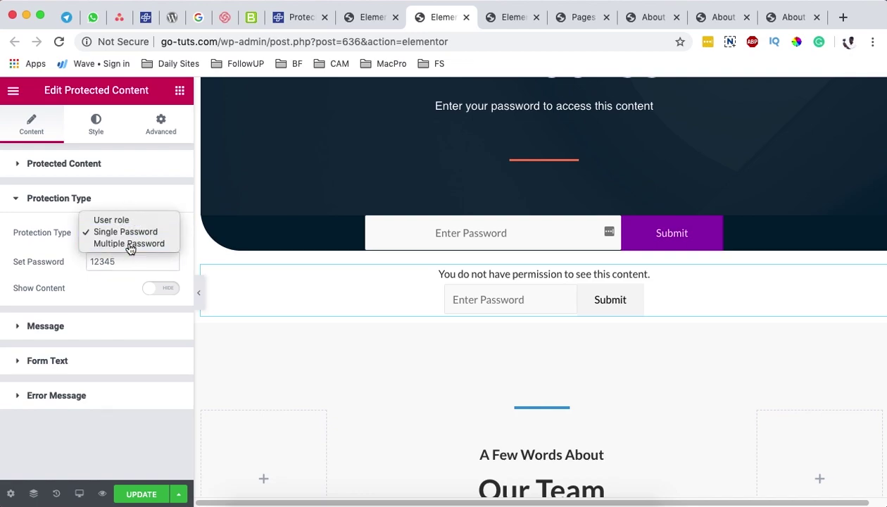
pyautogui.click(130, 244)
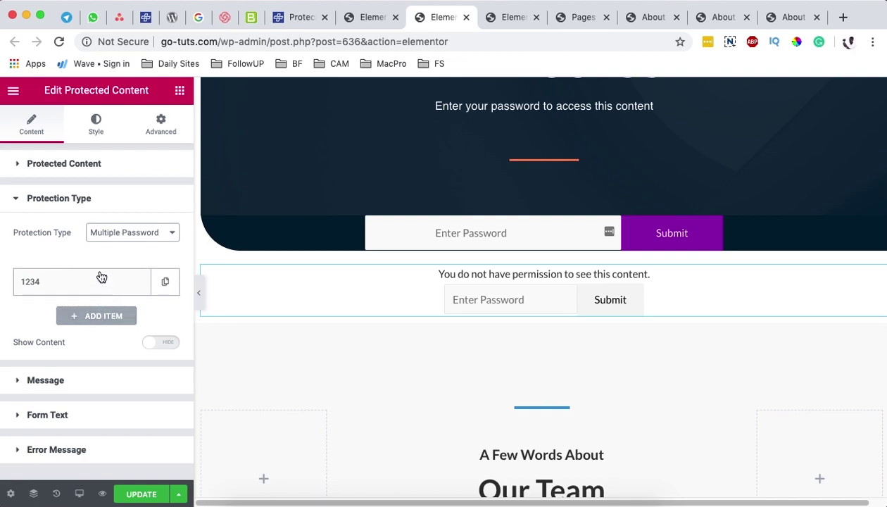
pyautogui.click(115, 235)
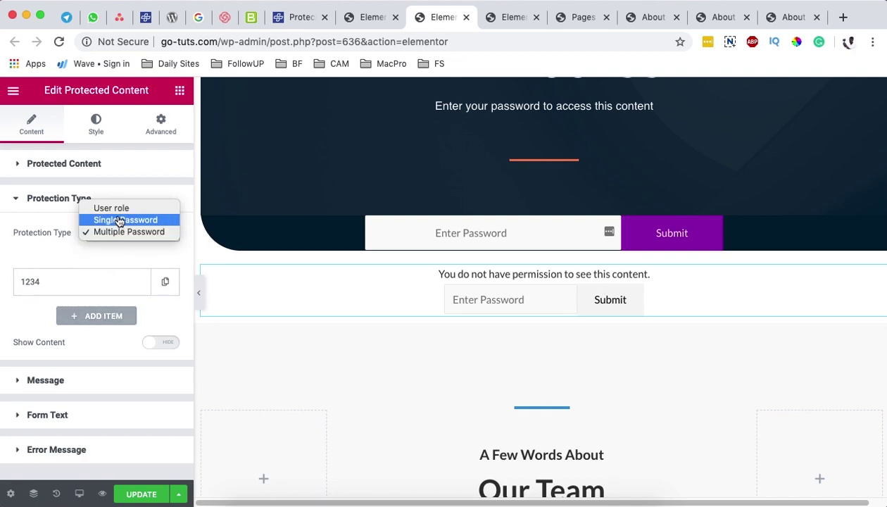
pyautogui.click(120, 221)
pyautogui.doubleClick(88, 260)
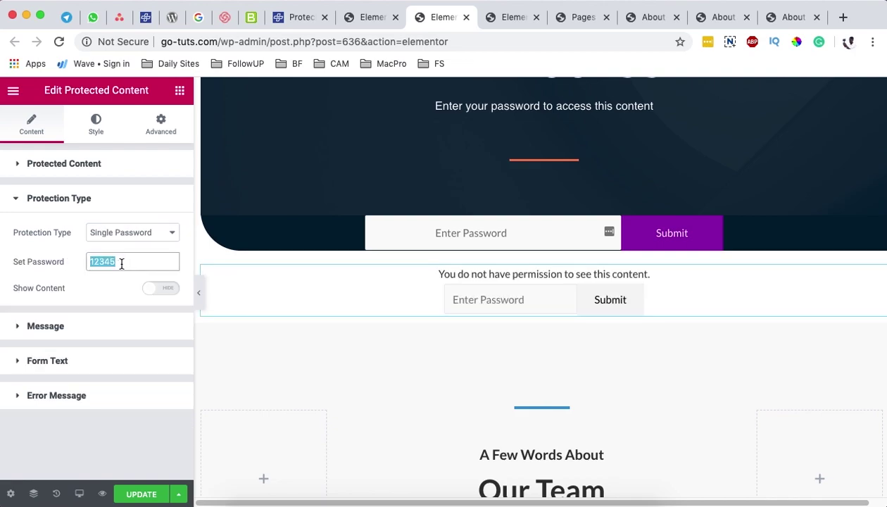
# Step: Open the Message section and select the whole default permission message text
pyautogui.click(105, 324)
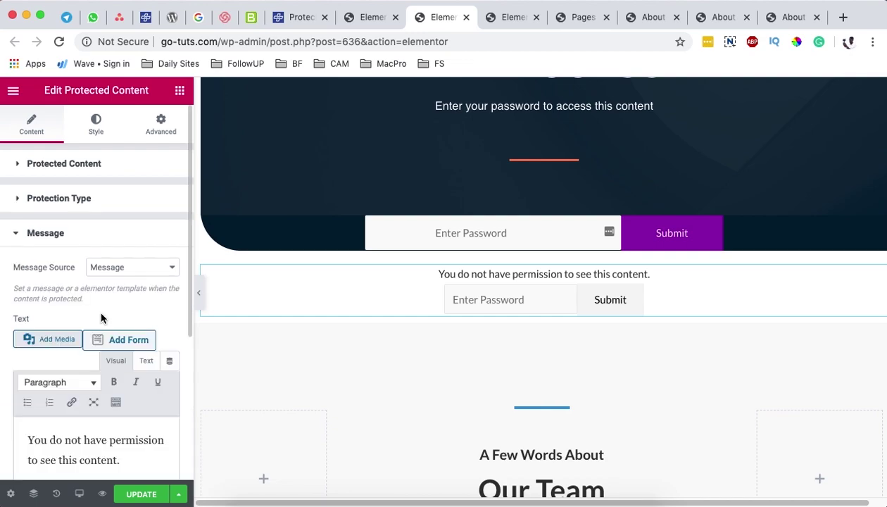
pyautogui.scroll(-2, 54, 285)
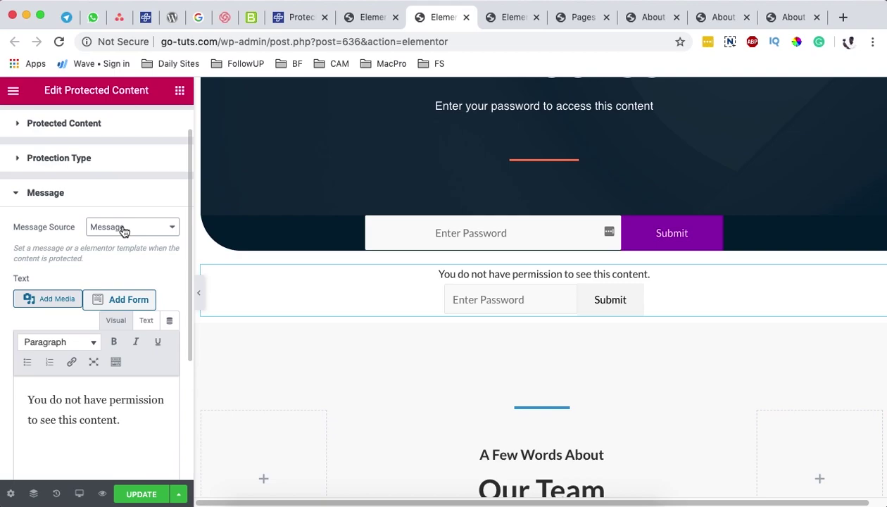
pyautogui.scroll(5, 604, 194)
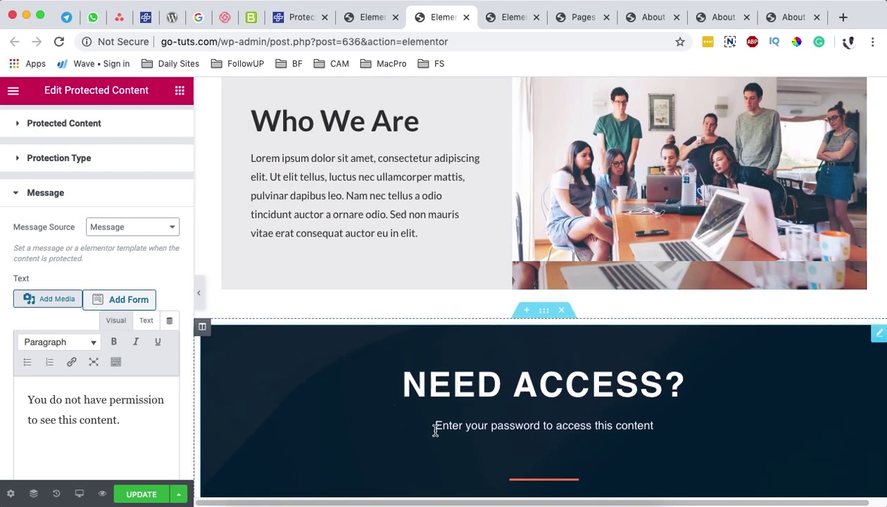
pyautogui.scroll(-3, 619, 412)
pyautogui.scroll(-3, 814, 311)
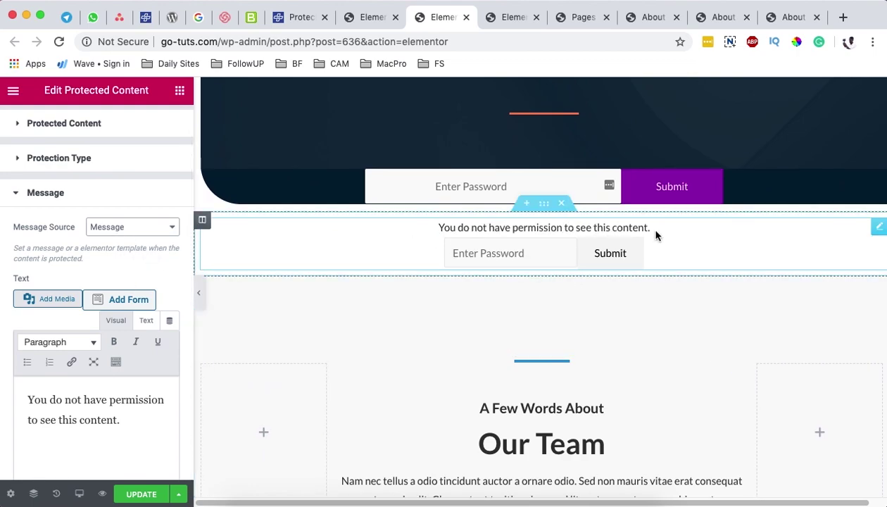
pyautogui.click(130, 420)
pyautogui.moveTo(92, 421); pyautogui.dragTo(2, 398)
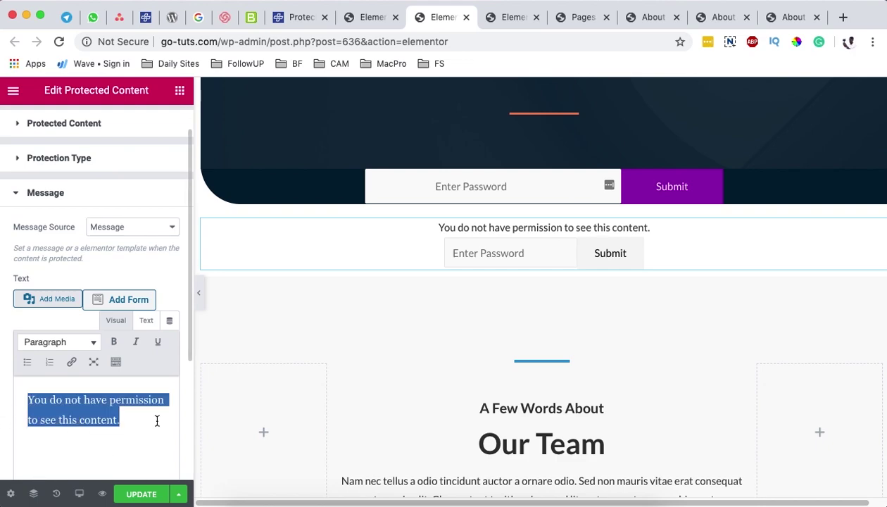
# Step: Set Message Source to Elementor Templates with the 'Hero - Inline Video (page)' template
pyautogui.click(138, 226)
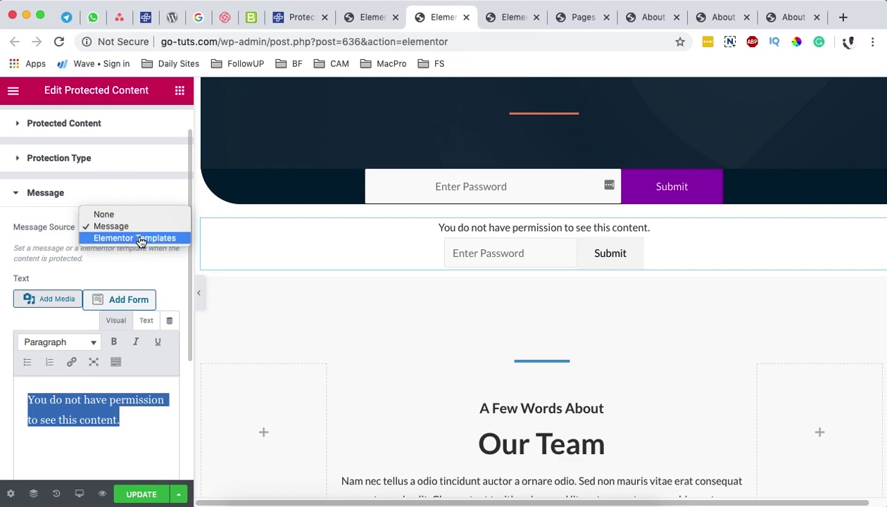
pyautogui.click(140, 239)
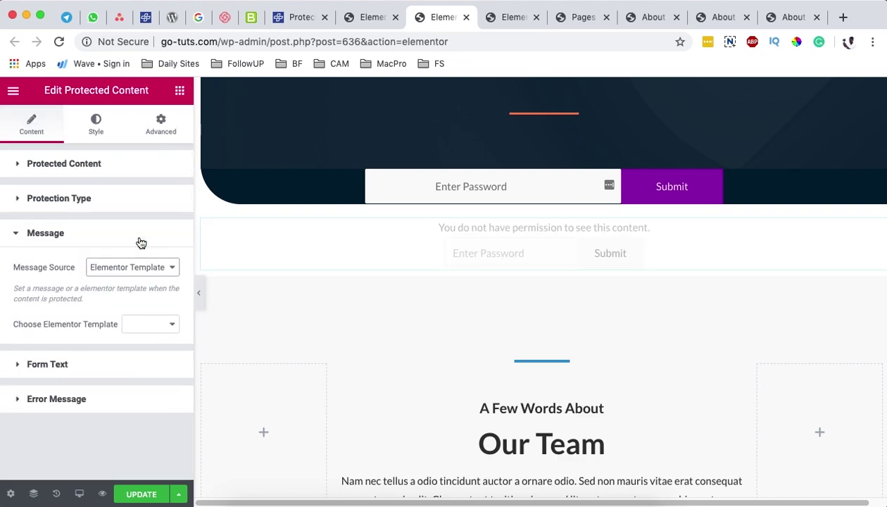
pyautogui.click(161, 325)
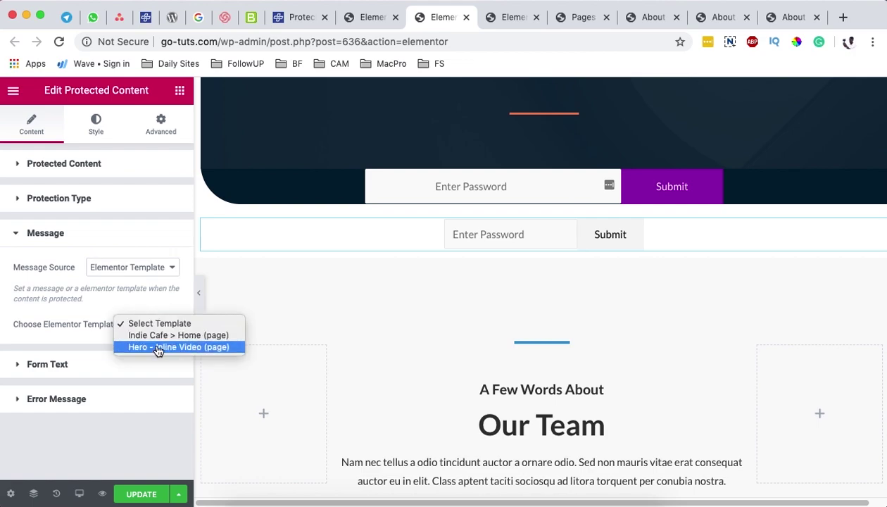
pyautogui.click(159, 347)
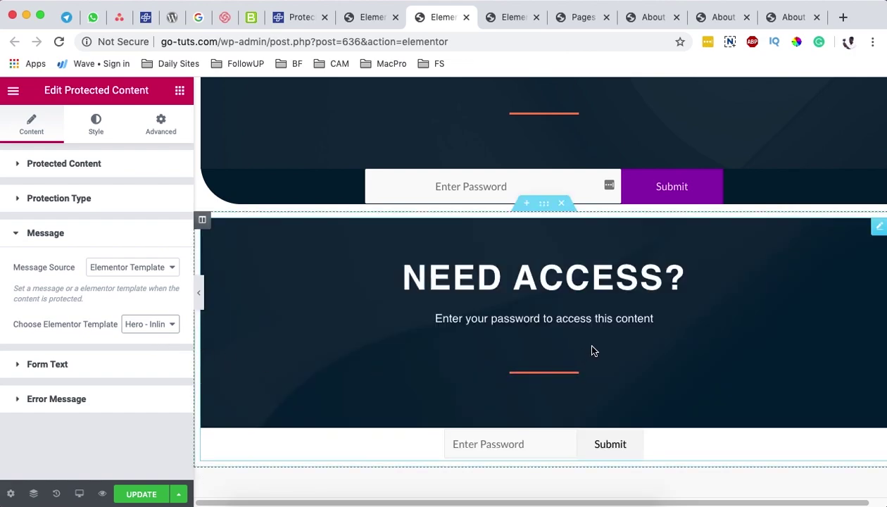
pyautogui.scroll(-4, 535, 373)
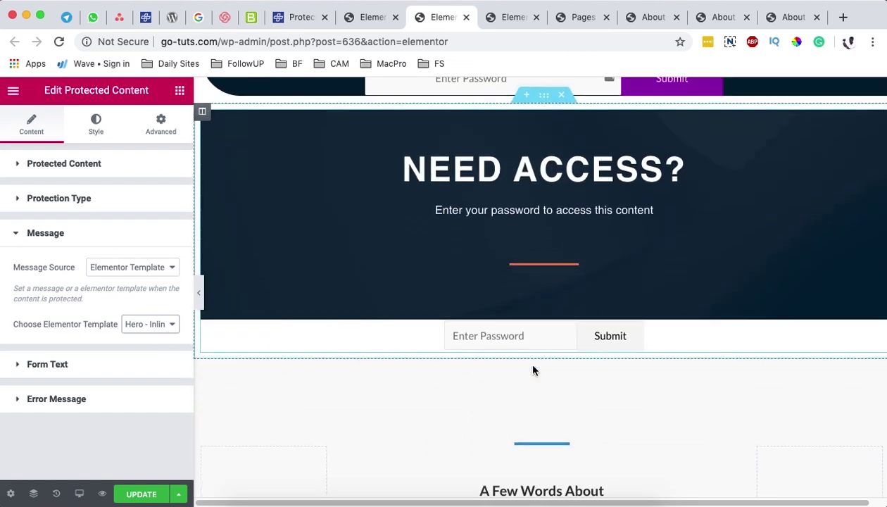
pyautogui.scroll(2, 408, 402)
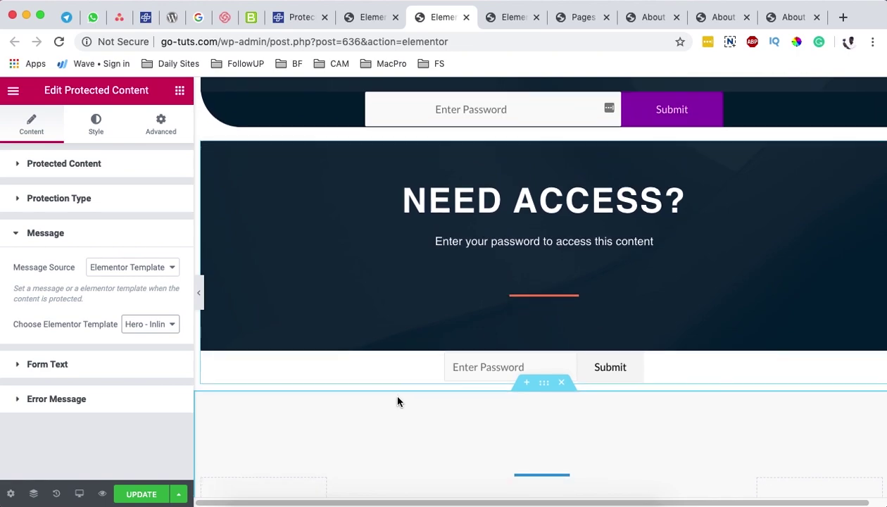
pyautogui.scroll(-2, 391, 392)
# Step: Look through the other editor tabs, then move on to the WordPress Pages list tab
pyautogui.click(369, 25)
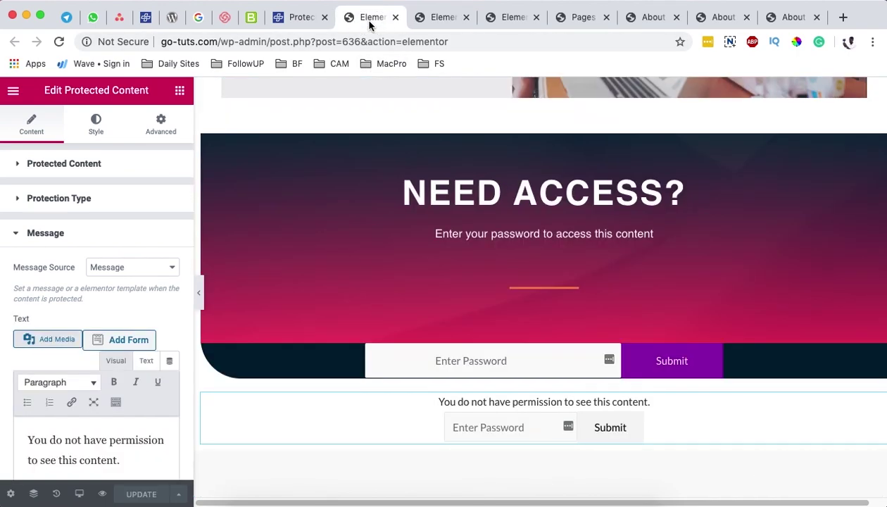
pyautogui.click(302, 20)
pyautogui.click(365, 19)
pyautogui.click(437, 19)
pyautogui.scroll(4, 497, 204)
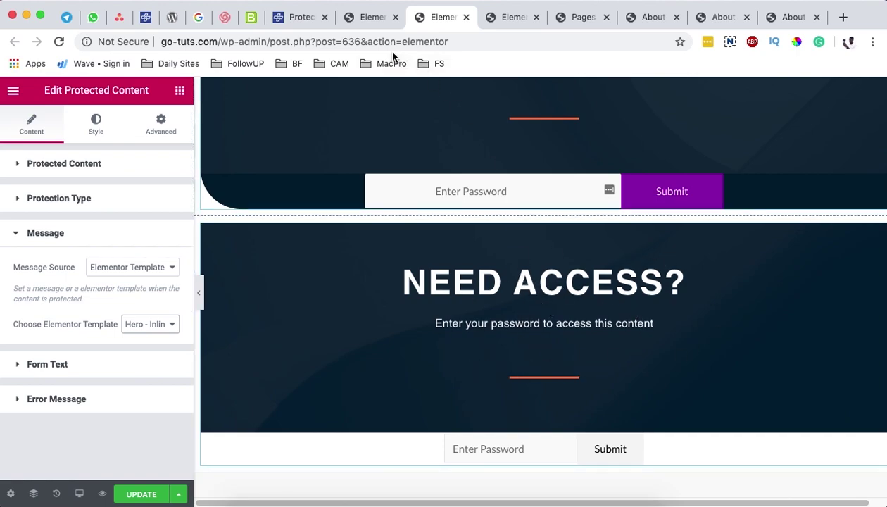
pyautogui.hotkey('ctrl', 'Tab')
pyautogui.hotkey('ctrl', 'Tab')
# Step: Open Saved Templates in a new tab and edit Hero – Inline Video with Elementor
pyautogui.moveTo(42, 415)
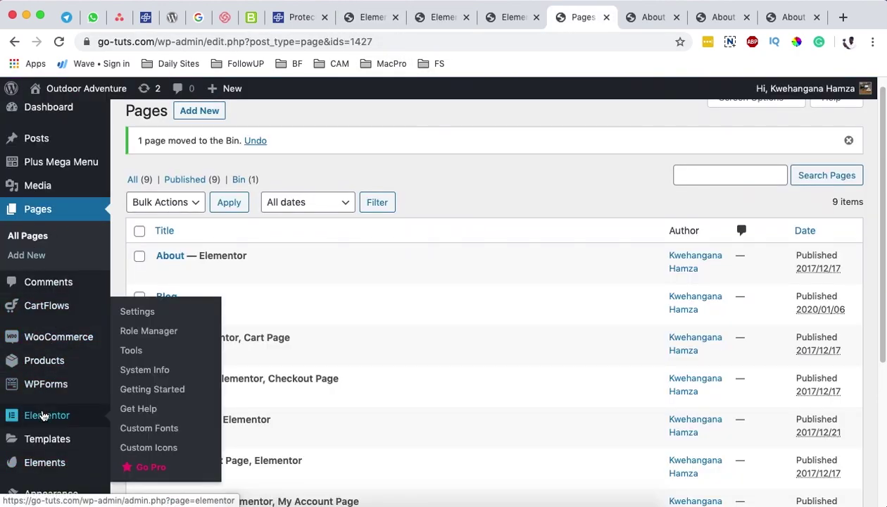
pyautogui.moveTo(45, 437)
pyautogui.keyDown('super'); pyautogui.click(151, 392); pyautogui.keyUp('super')
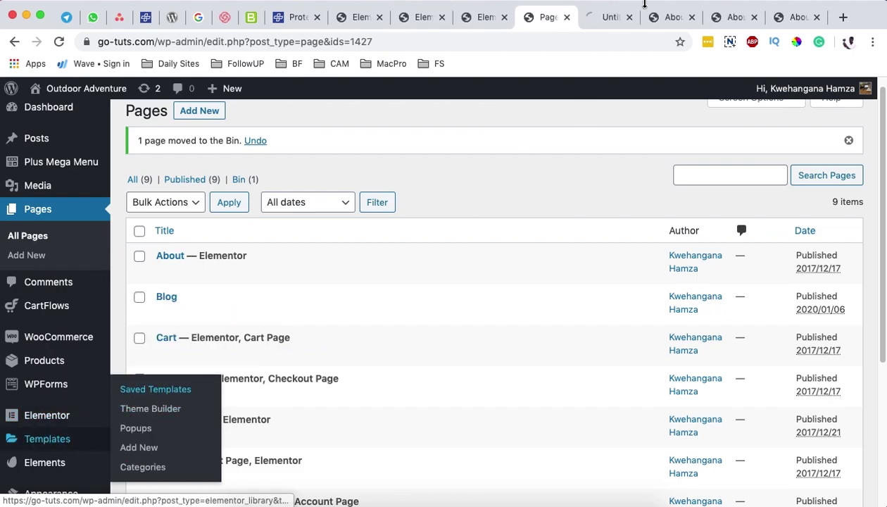
pyautogui.moveTo(612, 10); pyautogui.dragTo(422, 14)
pyautogui.scroll(-4, 256, 342)
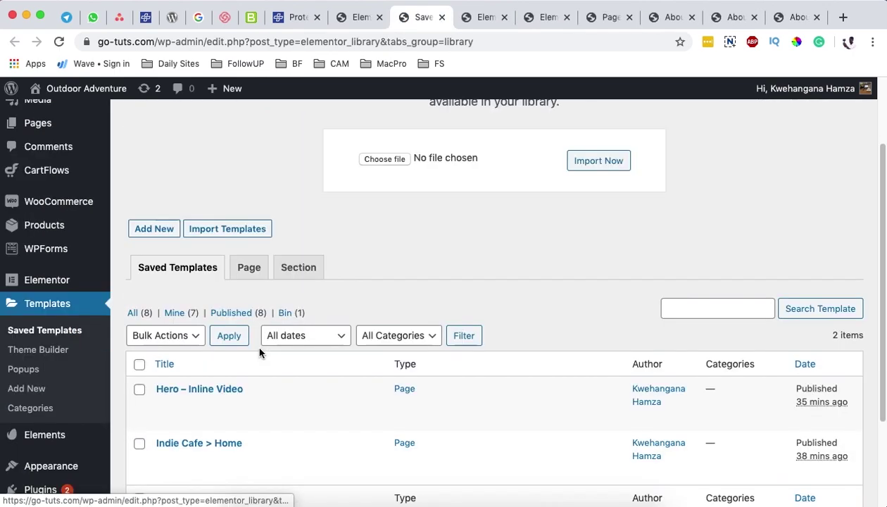
pyautogui.click(189, 418)
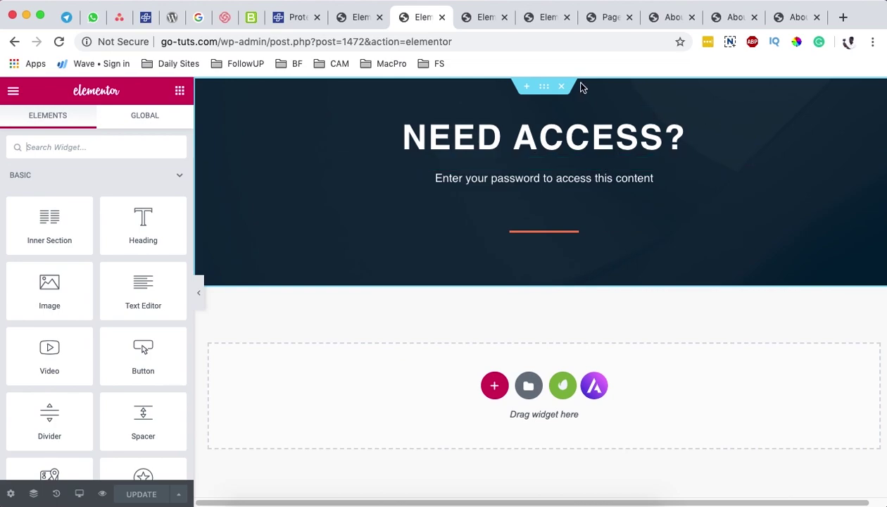
# Step: Give the NEED ACCESS? section a gradient background overlay
pyautogui.click(543, 86)
pyautogui.click(99, 125)
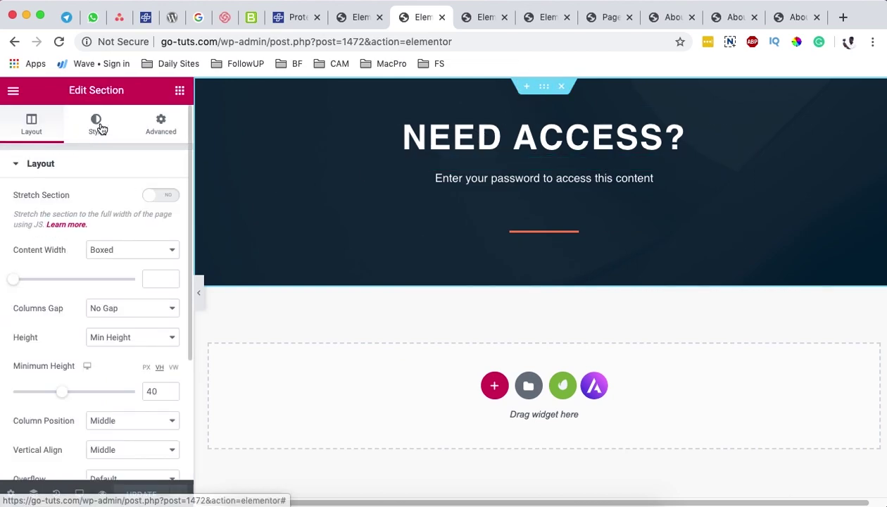
pyautogui.scroll(-5, 147, 329)
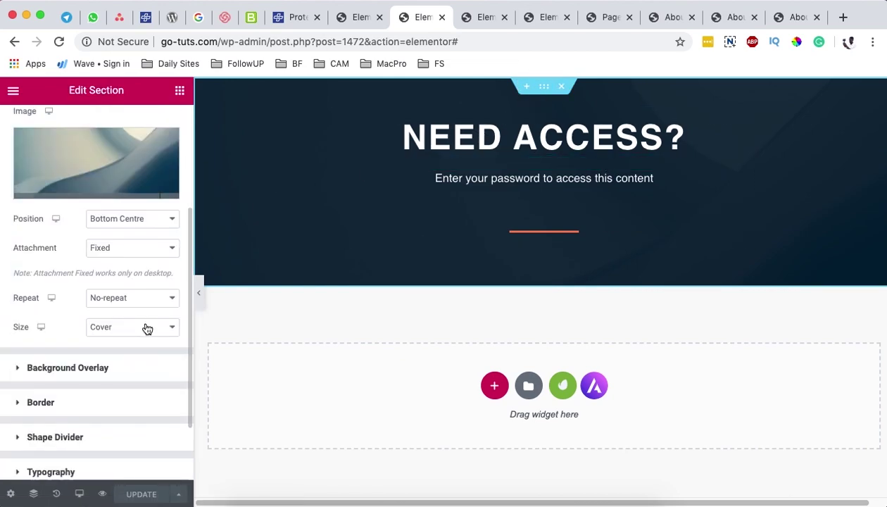
pyautogui.click(79, 293)
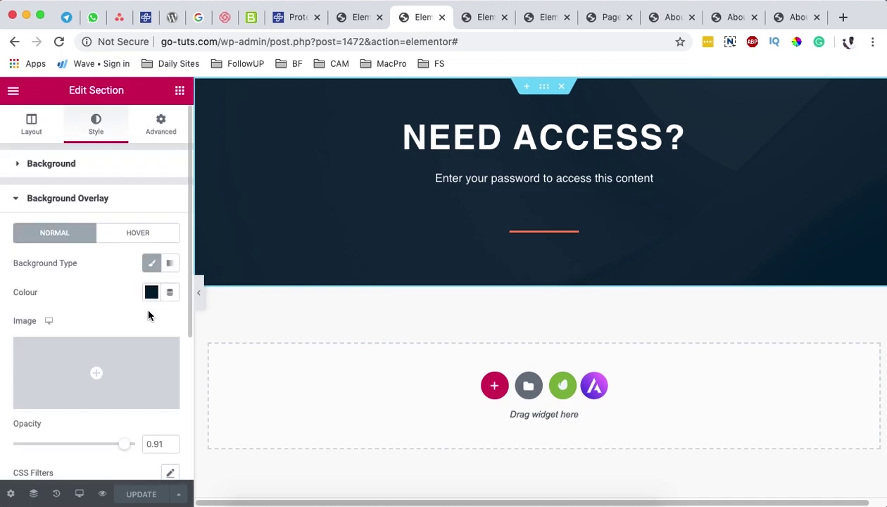
pyautogui.click(168, 264)
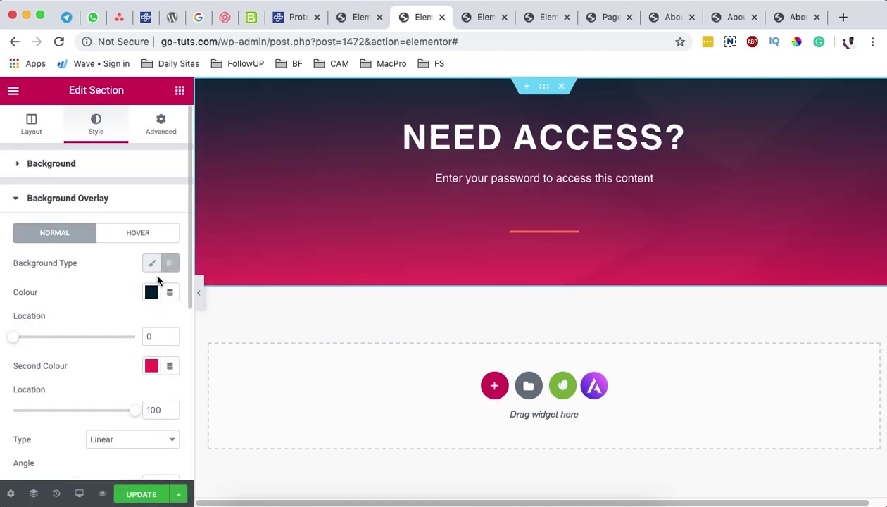
# Step: Check the #F2295B second gradient colour, save the template and return to the About page editor
pyautogui.click(150, 366)
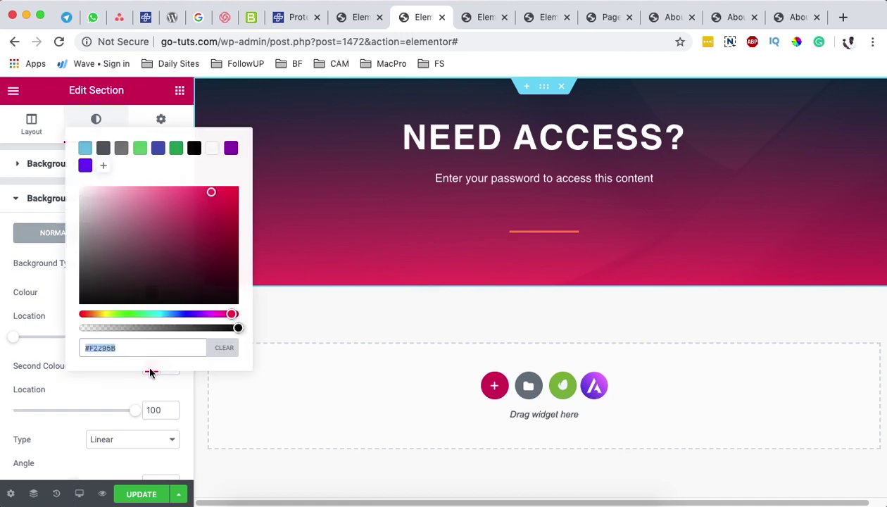
pyautogui.click(60, 361)
pyautogui.click(132, 494)
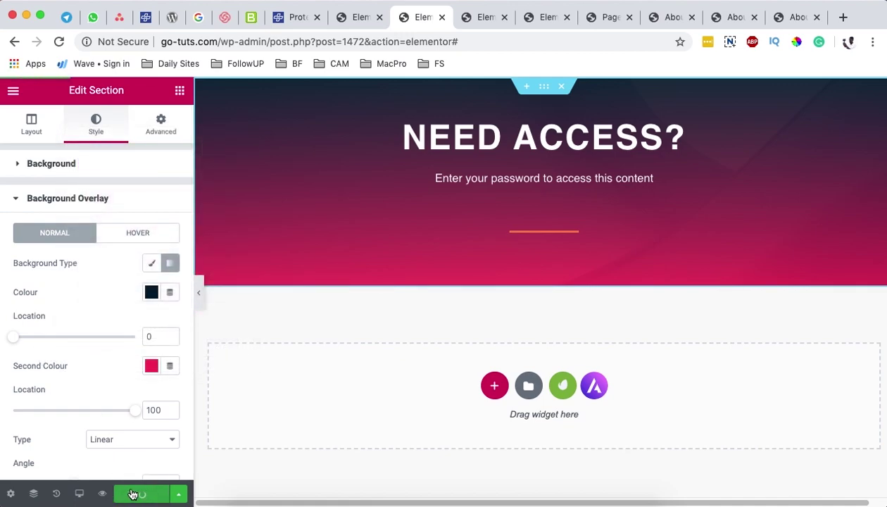
pyautogui.click(481, 18)
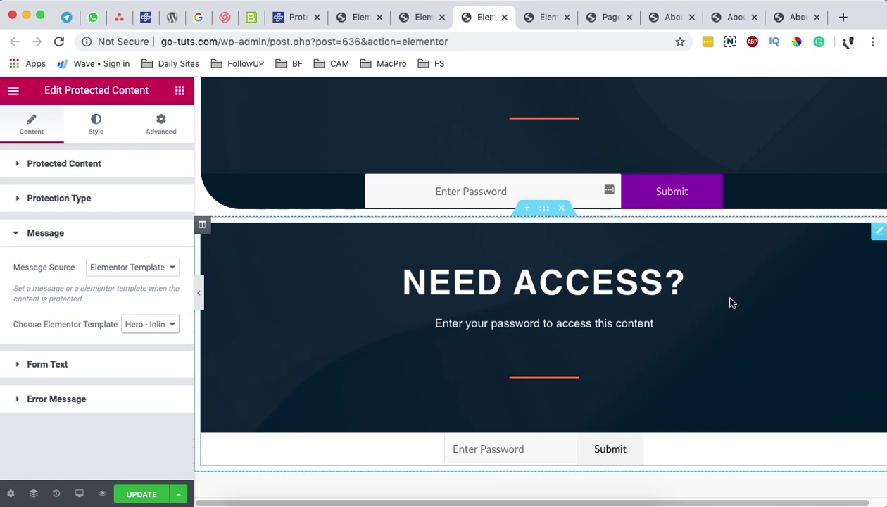
# Step: Save the About page, reload the editor and scroll down to the updated NEED ACCESS? banner
pyautogui.click(145, 496)
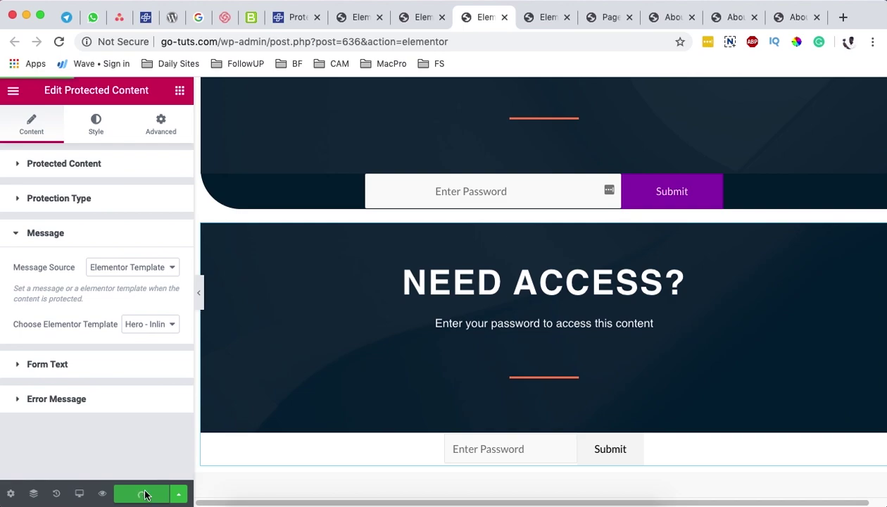
pyautogui.click(61, 42)
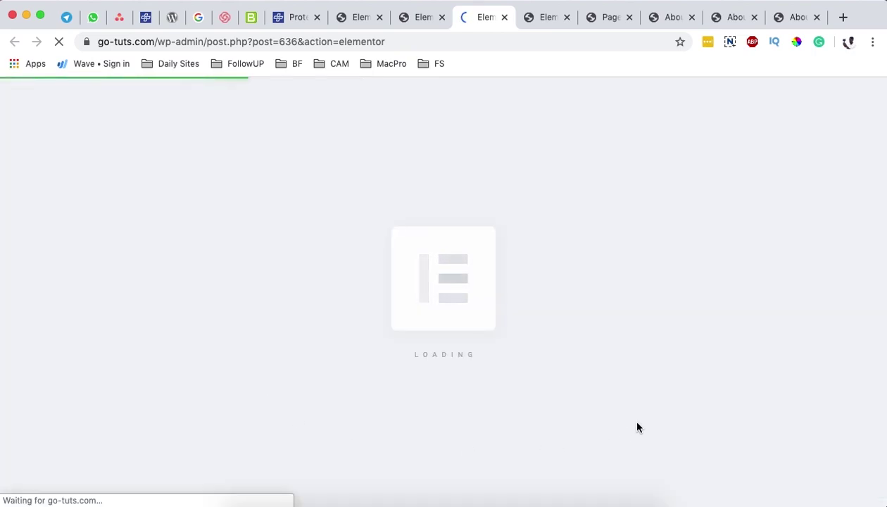
pyautogui.scroll(-5, 461, 371)
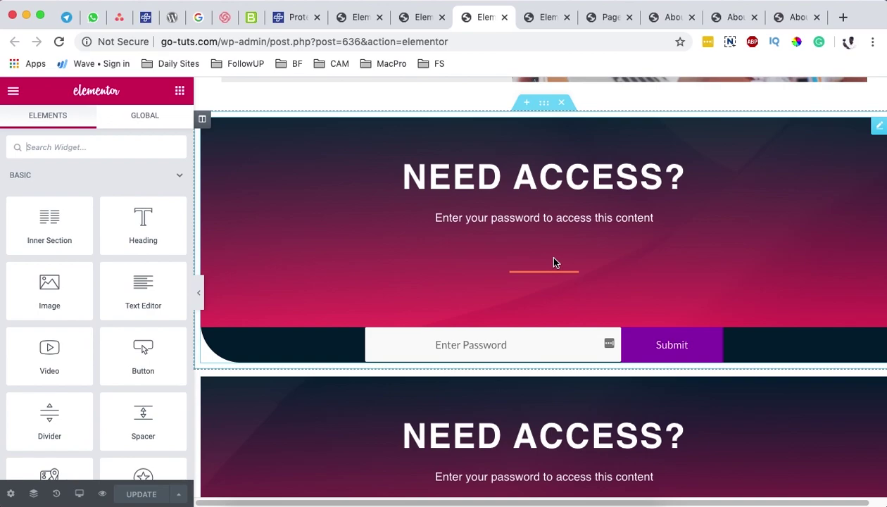
pyautogui.scroll(-3, 553, 262)
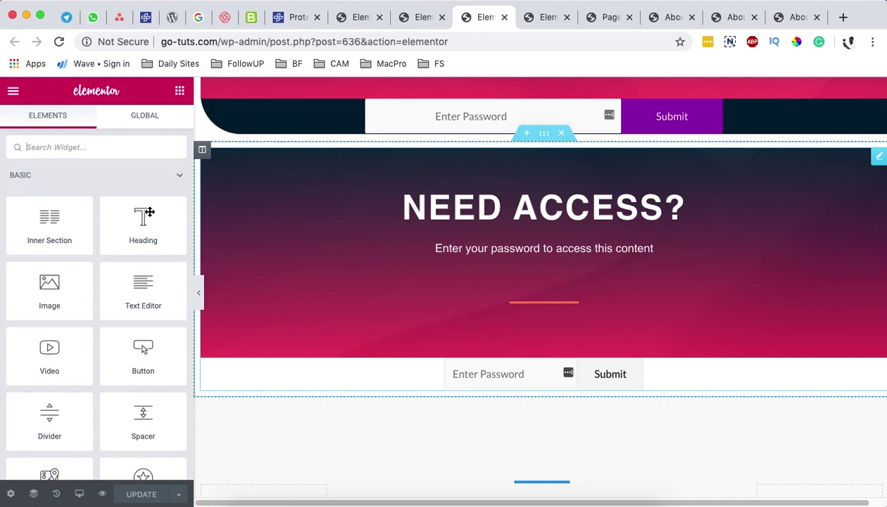
# Step: Change the password placeholder to 'Your Password' and the button label to 'Access'
pyautogui.click(420, 307)
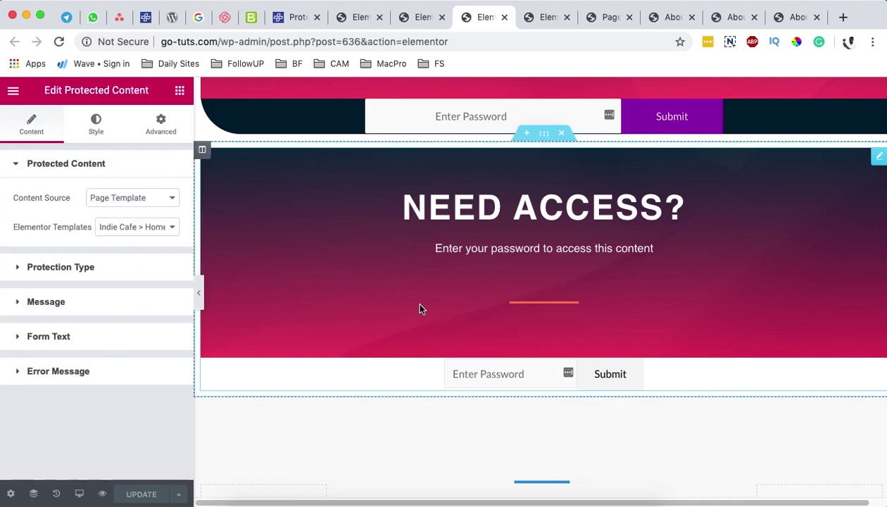
pyautogui.click(71, 267)
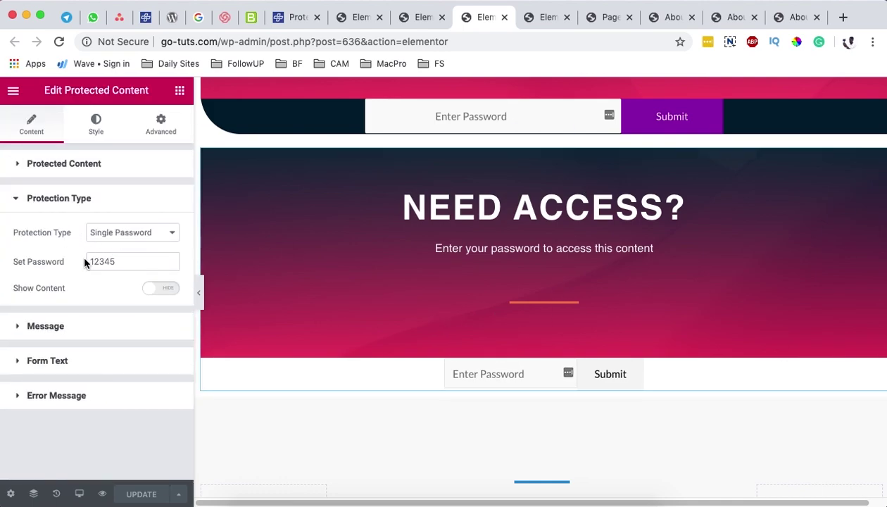
pyautogui.click(45, 327)
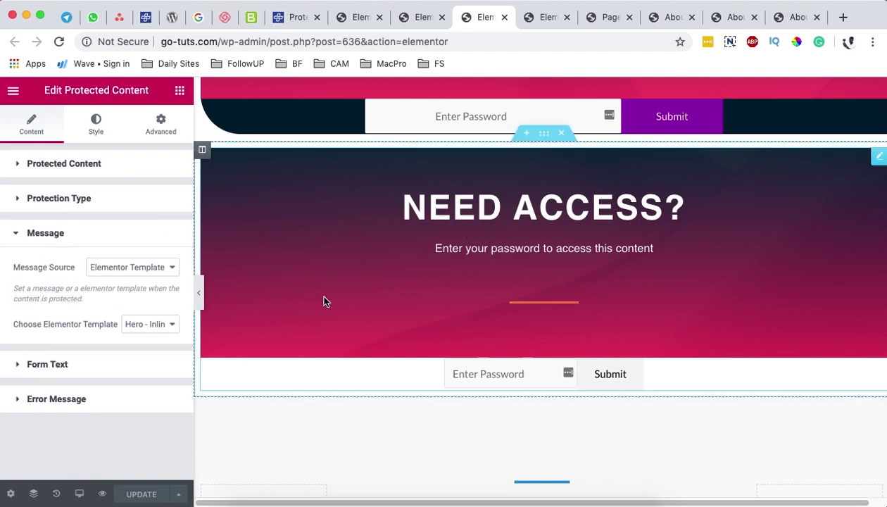
pyautogui.click(63, 365)
pyautogui.moveTo(150, 302); pyautogui.dragTo(95, 301)
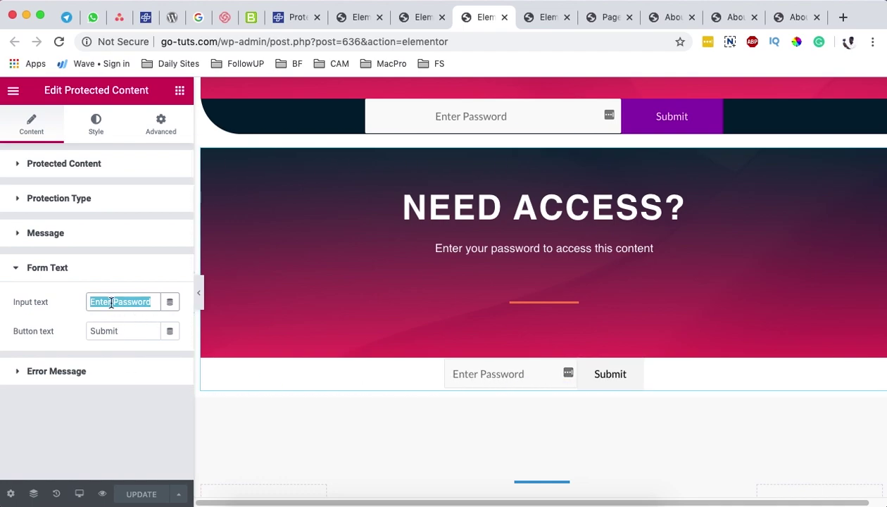
pyautogui.write('Your')
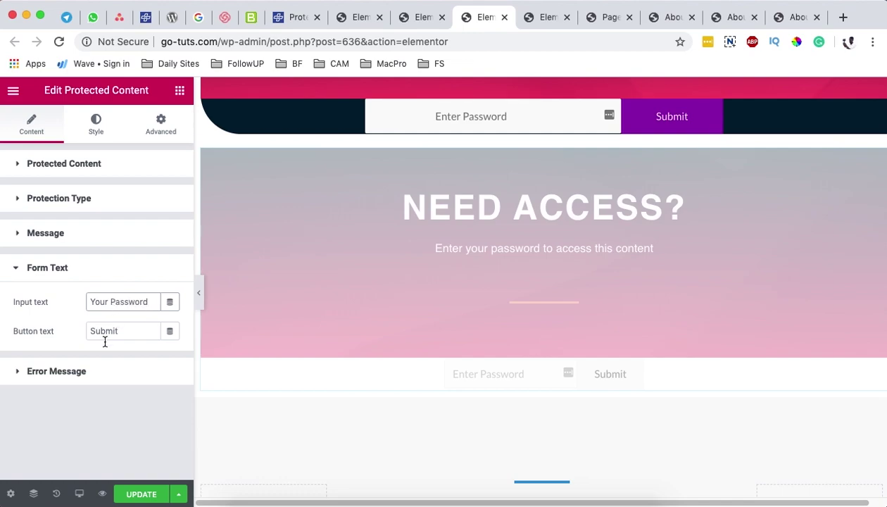
pyautogui.moveTo(122, 334); pyautogui.dragTo(88, 331)
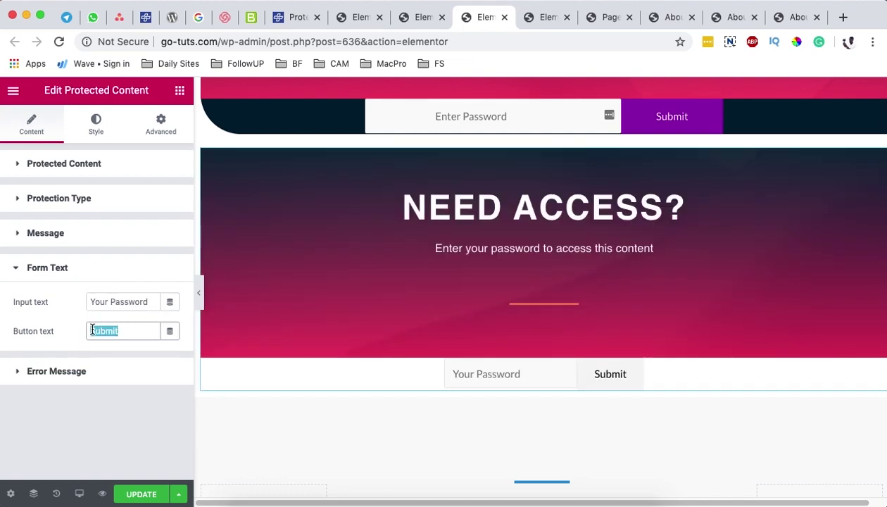
pyautogui.write('Access')
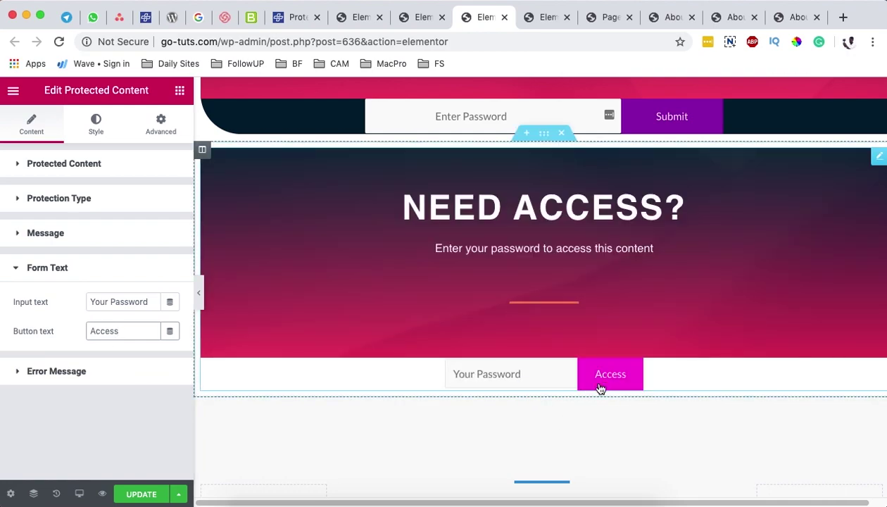
# Step: Open the Error Message settings and select part of the message text
pyautogui.click(75, 375)
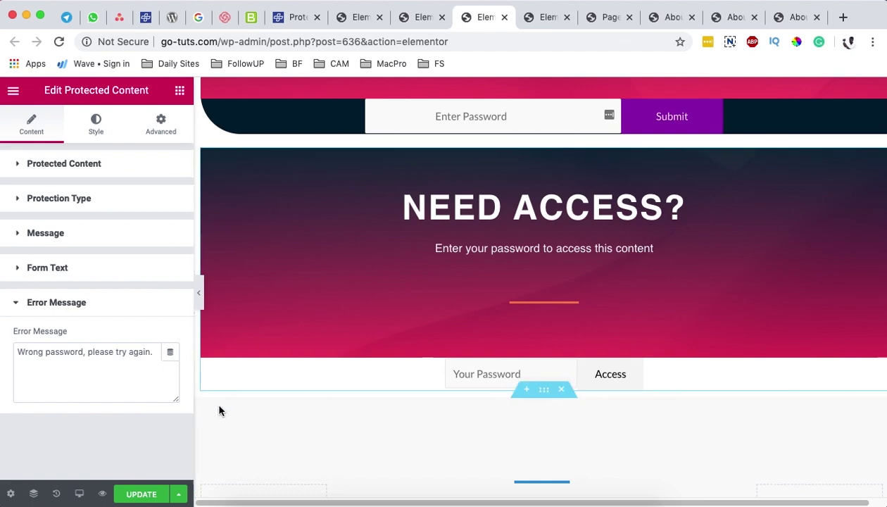
pyautogui.moveTo(121, 357); pyautogui.dragTo(18, 356)
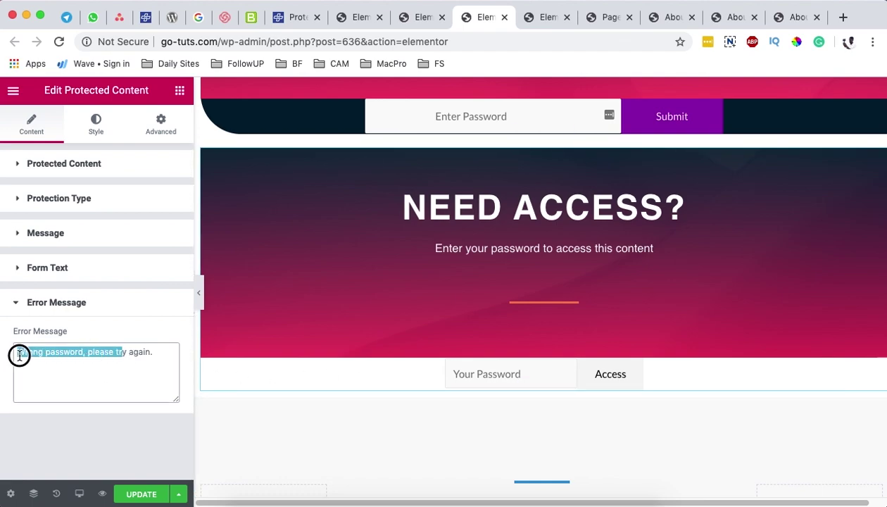
pyautogui.click(121, 368)
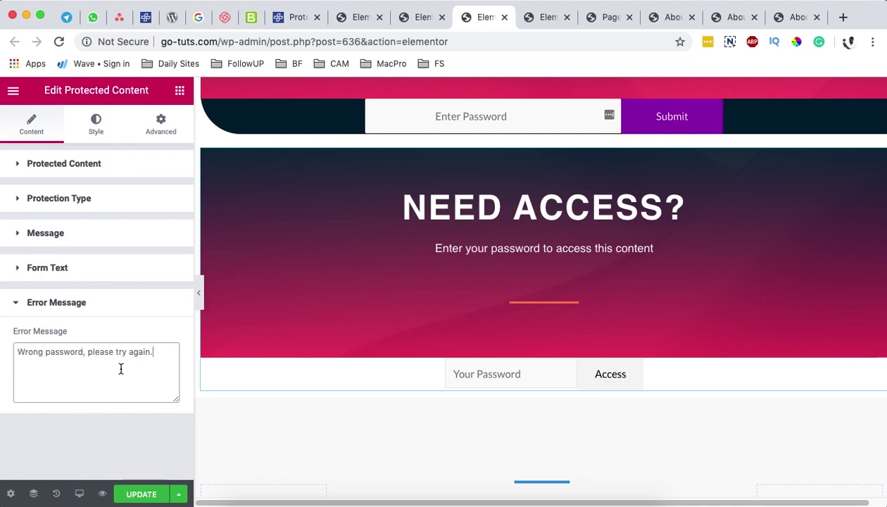
# Step: Set the password input's left and right inner padding to 150 px
pyautogui.click(99, 134)
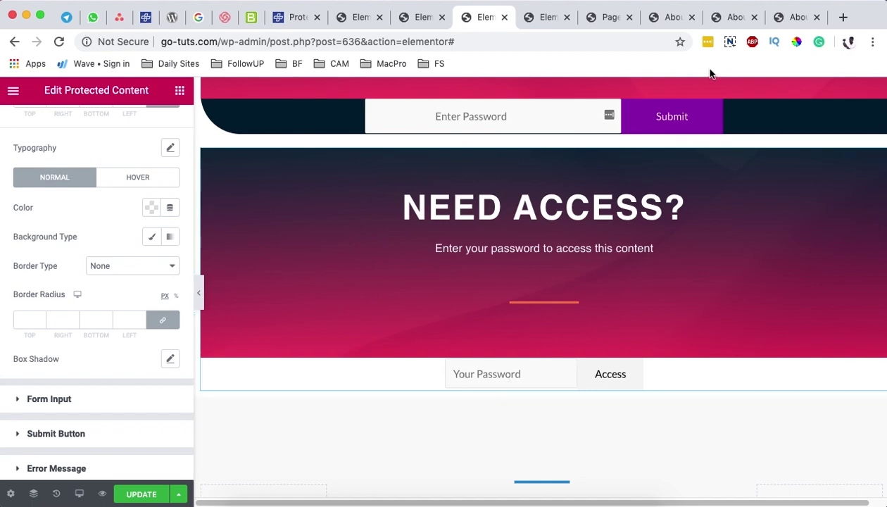
pyautogui.click(100, 399)
pyautogui.scroll(-1, 115, 313)
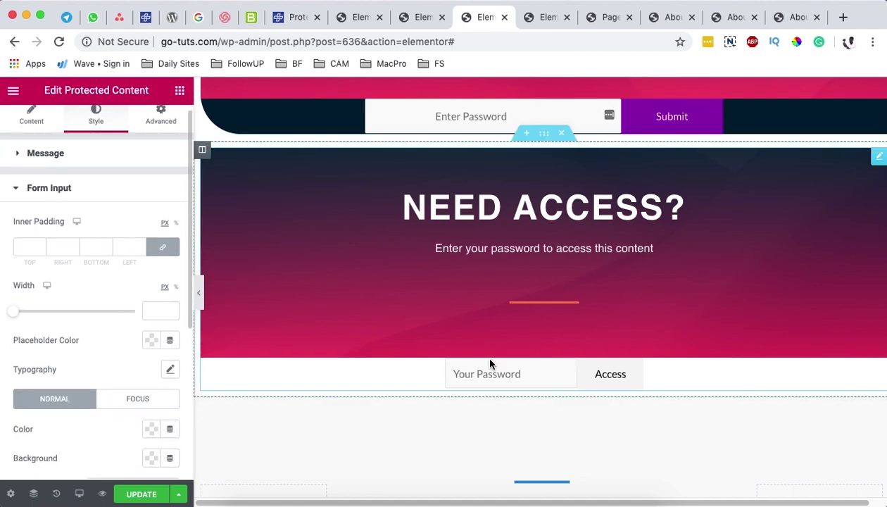
pyautogui.click(31, 246)
pyautogui.write('0')
pyautogui.click(61, 252)
pyautogui.write('15')
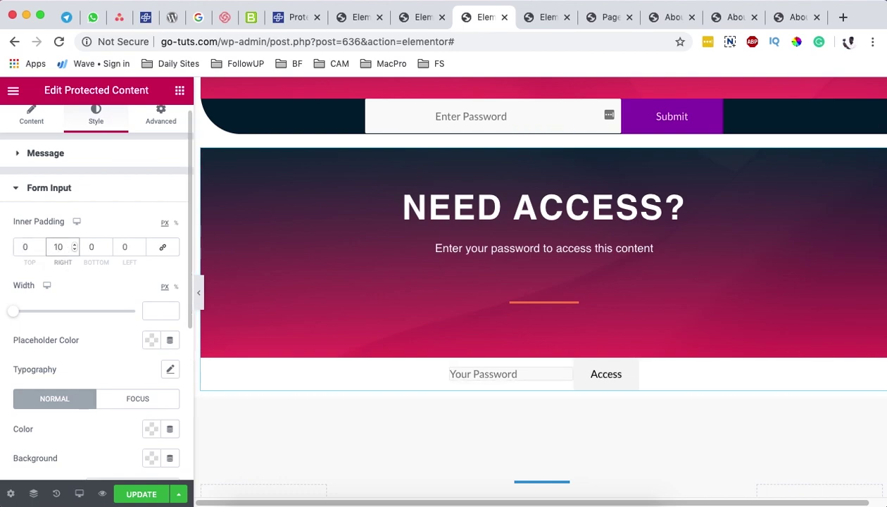
pyautogui.click(121, 246)
pyautogui.write('15')
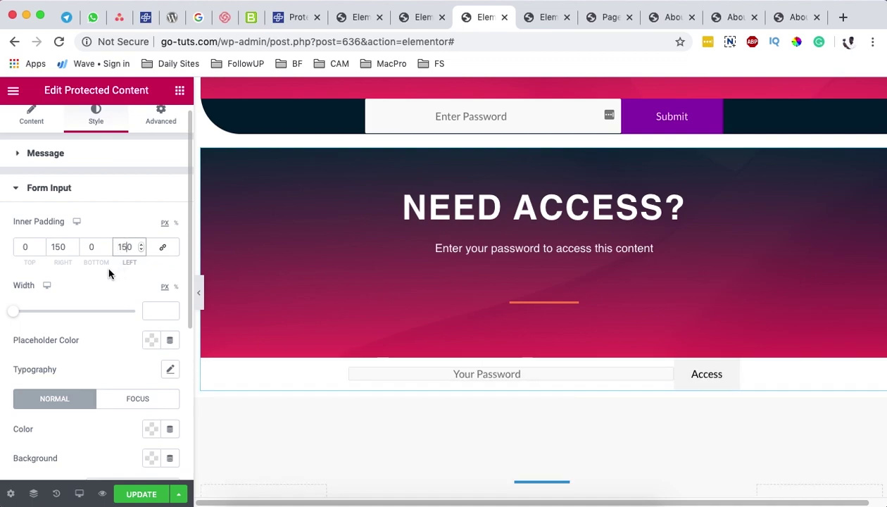
# Step: Set the input's top and bottom inner padding to 15 px
pyautogui.doubleClick(14, 246)
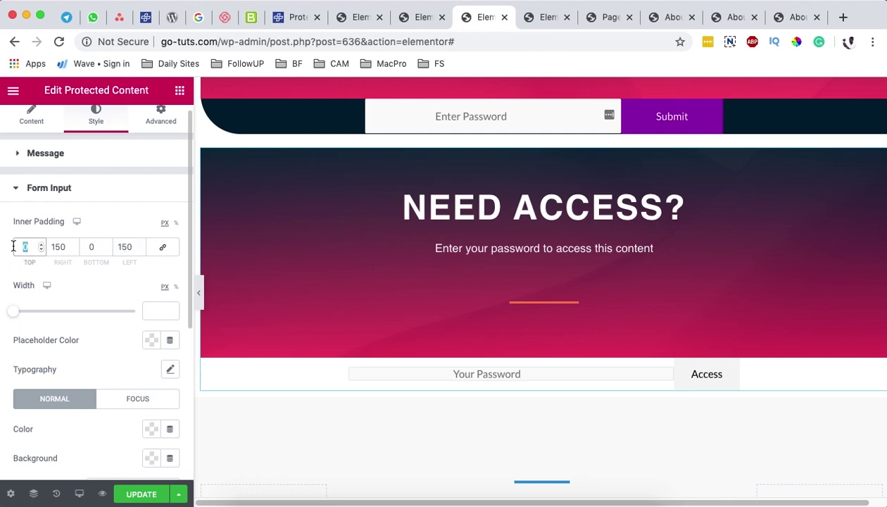
pyautogui.write('15')
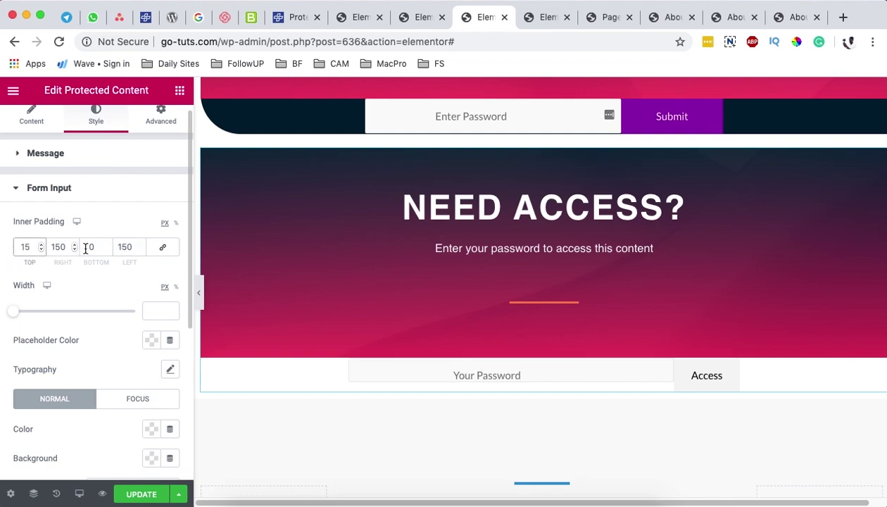
pyautogui.doubleClick(79, 246)
pyautogui.write('15')
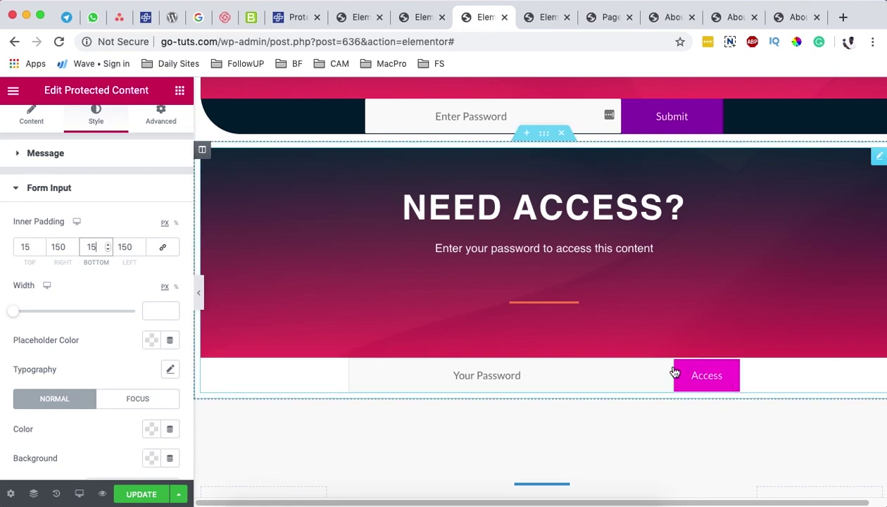
pyautogui.scroll(-5, 85, 390)
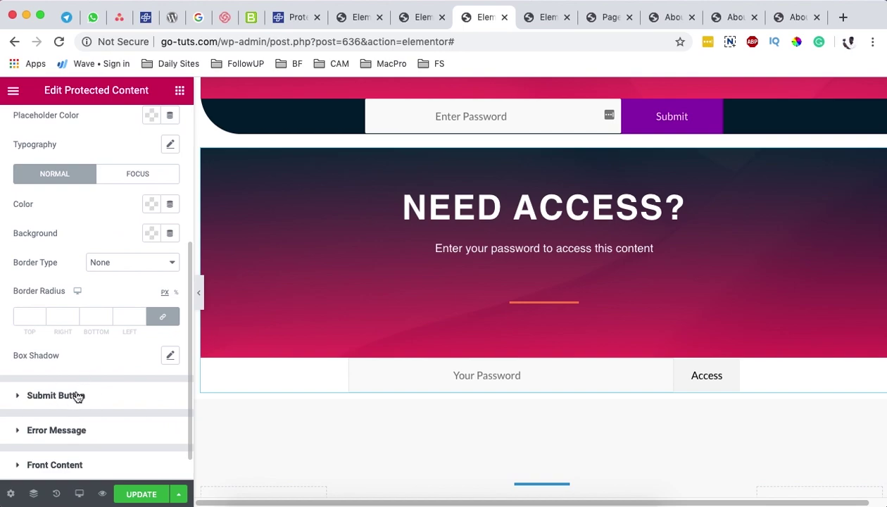
# Step: Make the Access button's normal background green #23A455
pyautogui.click(78, 396)
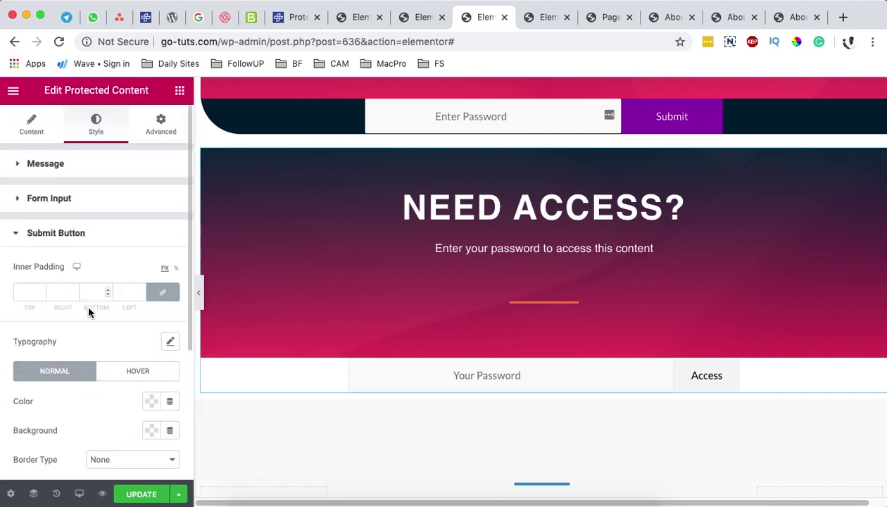
pyautogui.scroll(-1, 129, 380)
pyautogui.scroll(-3, 141, 372)
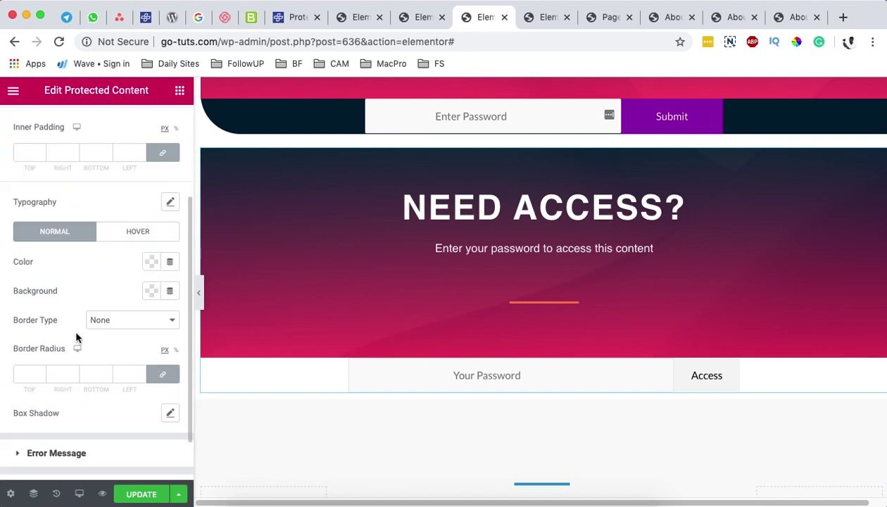
pyautogui.click(151, 291)
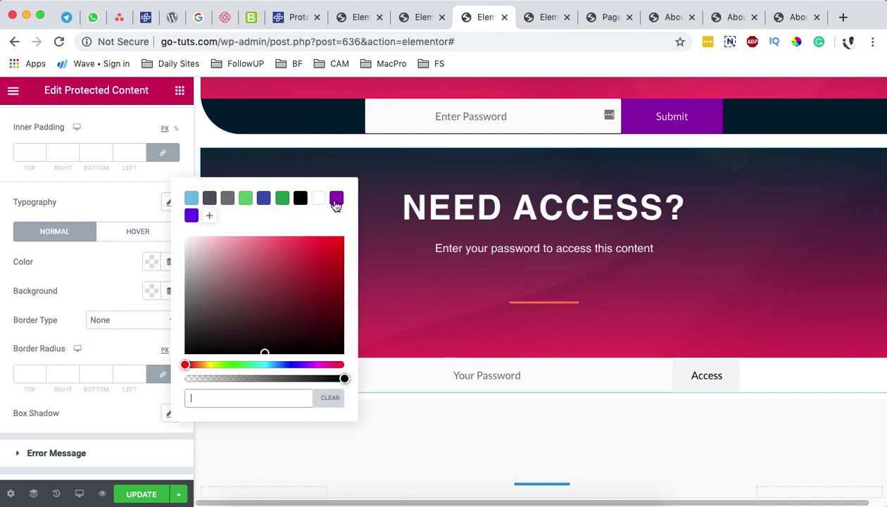
pyautogui.click(281, 198)
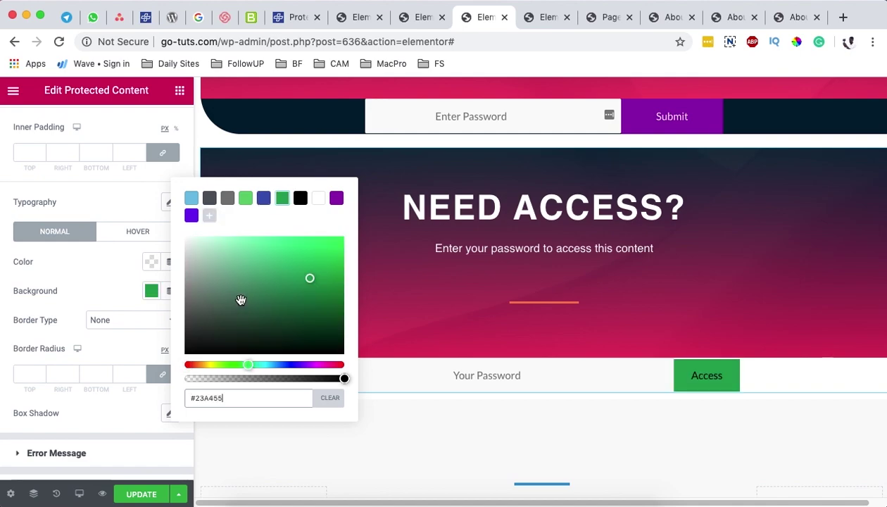
# Step: Make the Access button background turn blue #4054B2 on hover
pyautogui.click(131, 233)
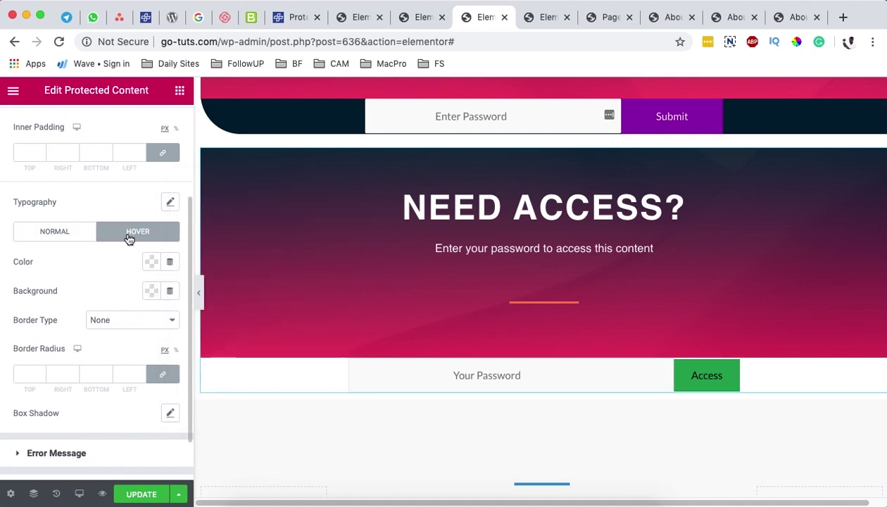
pyautogui.click(145, 292)
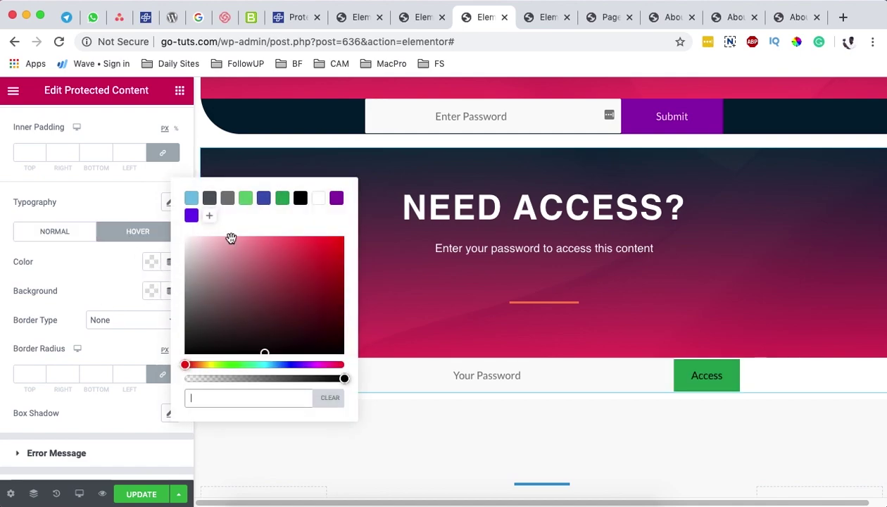
pyautogui.click(263, 199)
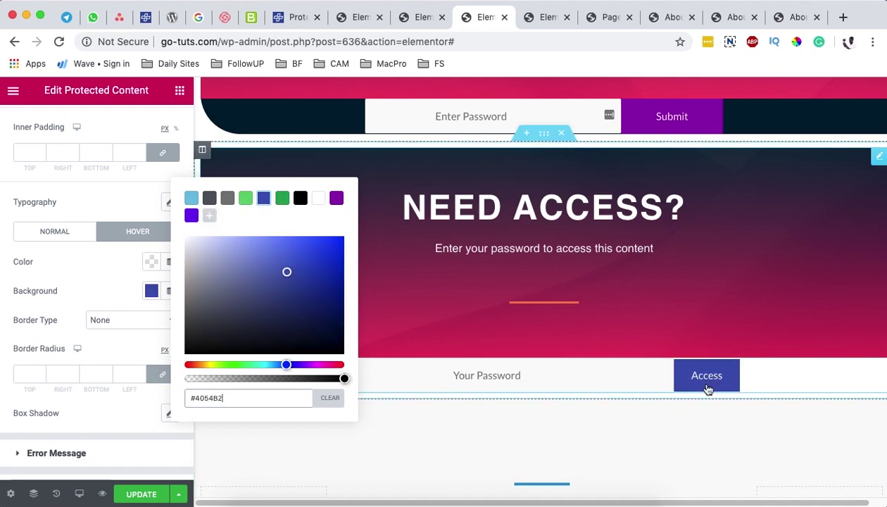
pyautogui.click(113, 290)
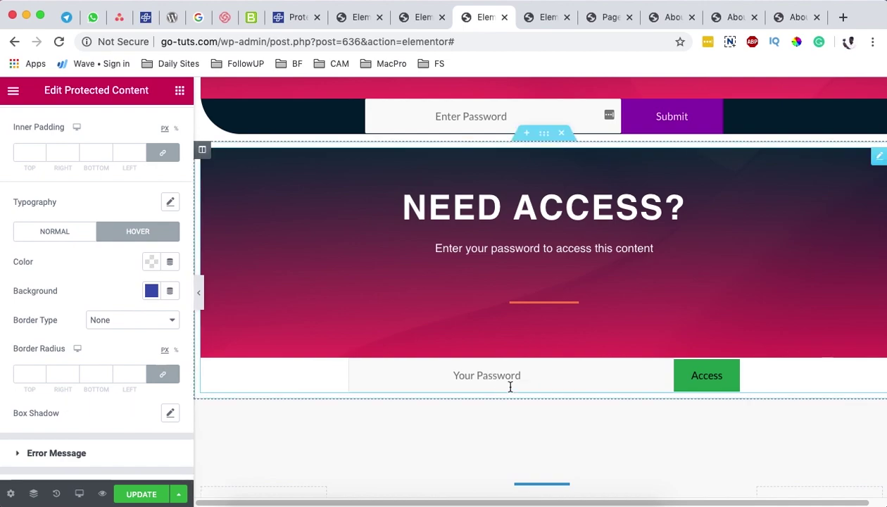
pyautogui.click(546, 309)
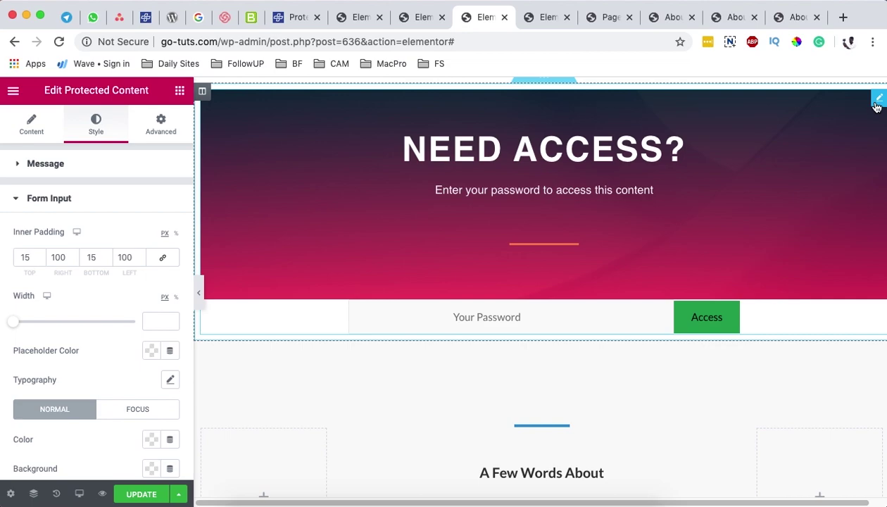
pyautogui.click(46, 163)
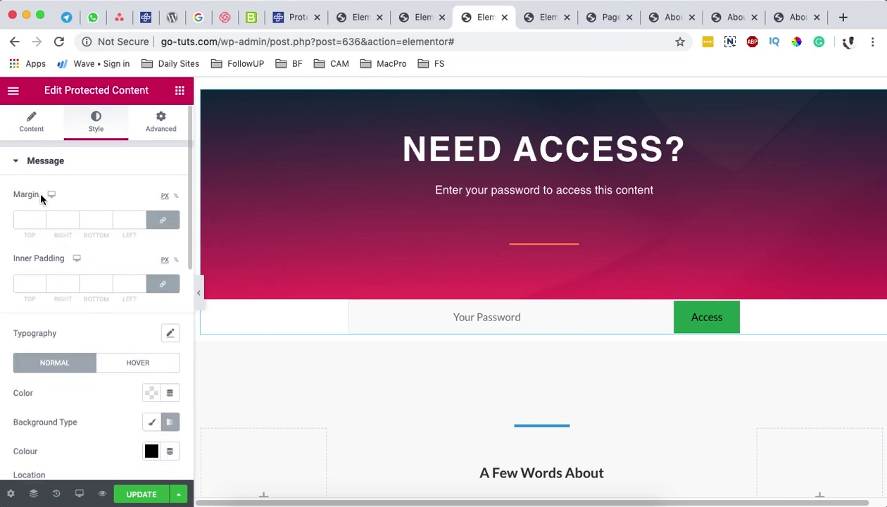
pyautogui.click(43, 163)
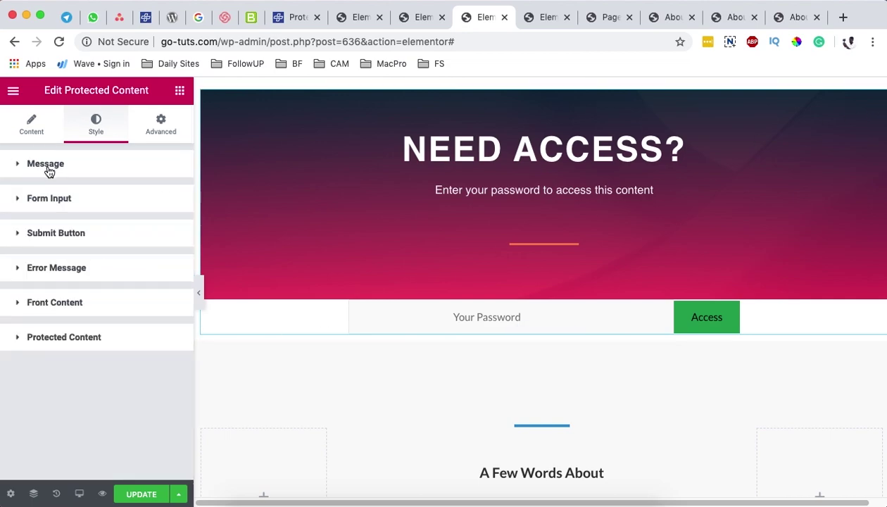
pyautogui.click(64, 203)
pyautogui.scroll(-3, 81, 327)
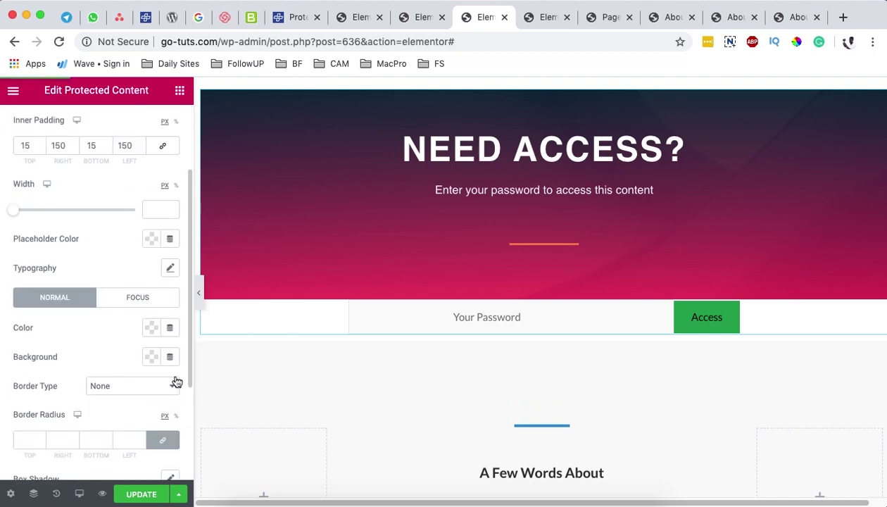
pyautogui.click(152, 359)
pyautogui.click(129, 339)
pyautogui.press('super+v')
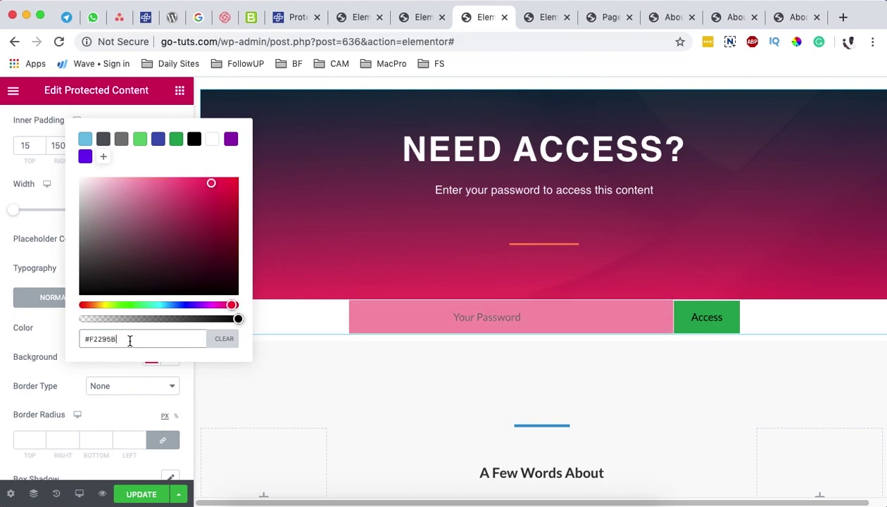
pyautogui.moveTo(147, 339); pyautogui.dragTo(70, 342)
pyautogui.press('super+c')
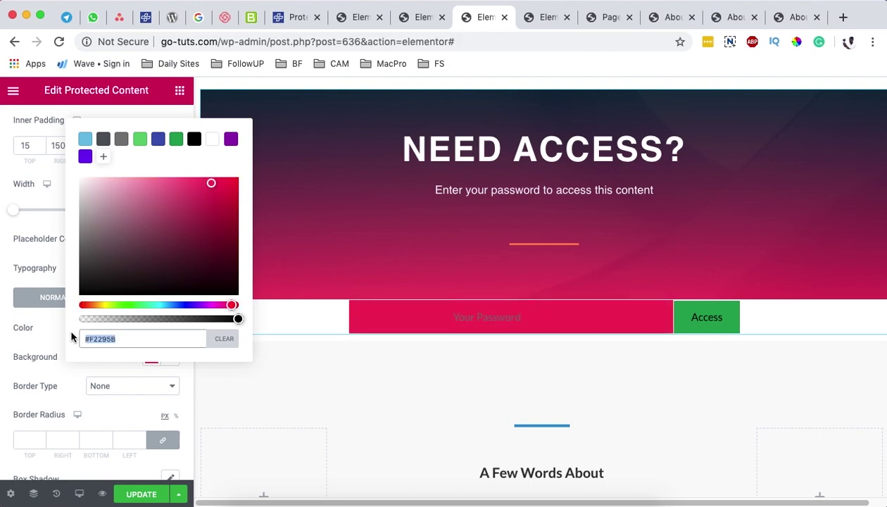
pyautogui.press('BackSpace')
pyautogui.click(32, 331)
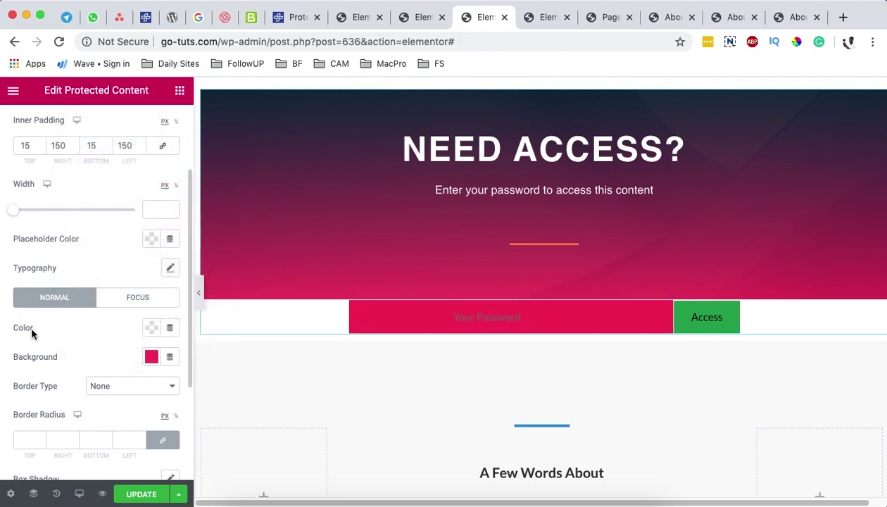
pyautogui.click(150, 358)
pyautogui.click(224, 321)
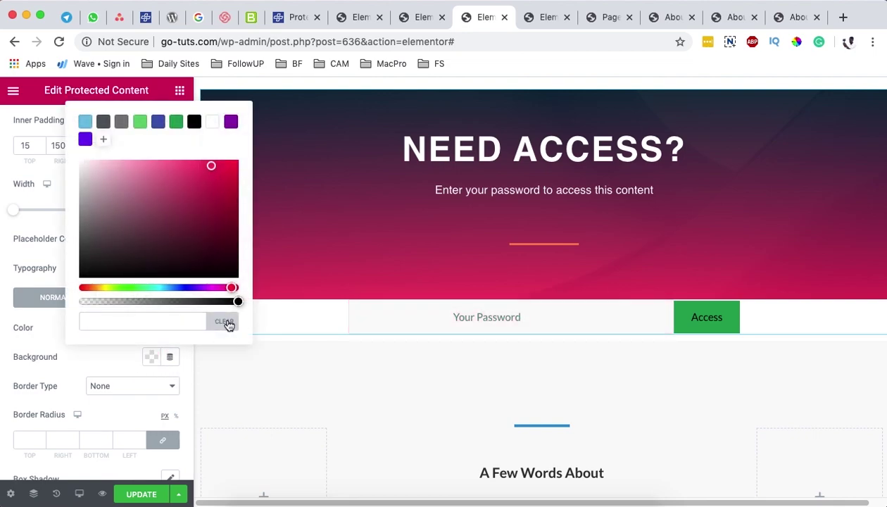
pyautogui.click(31, 354)
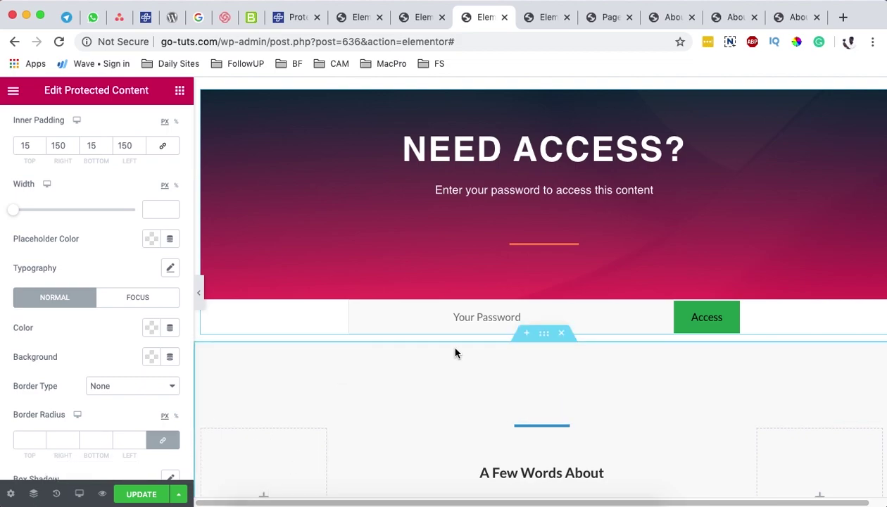
pyautogui.click(150, 358)
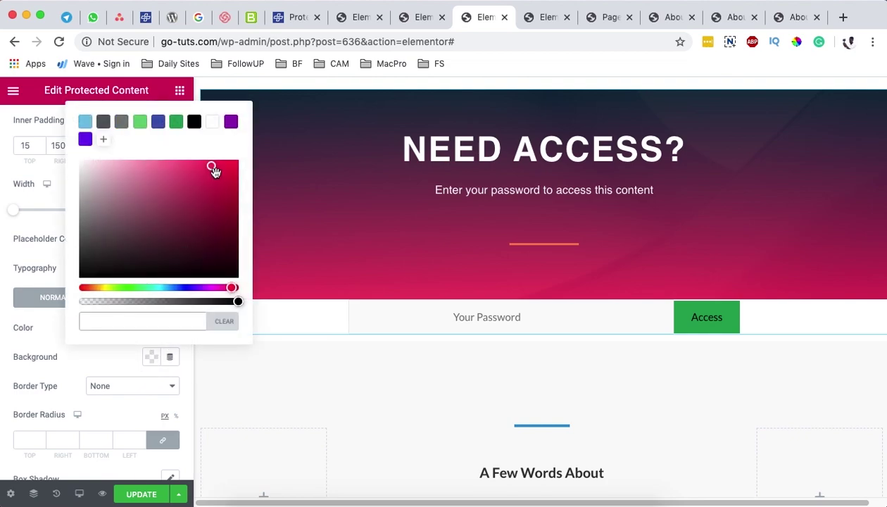
pyautogui.scroll(-2, 143, 313)
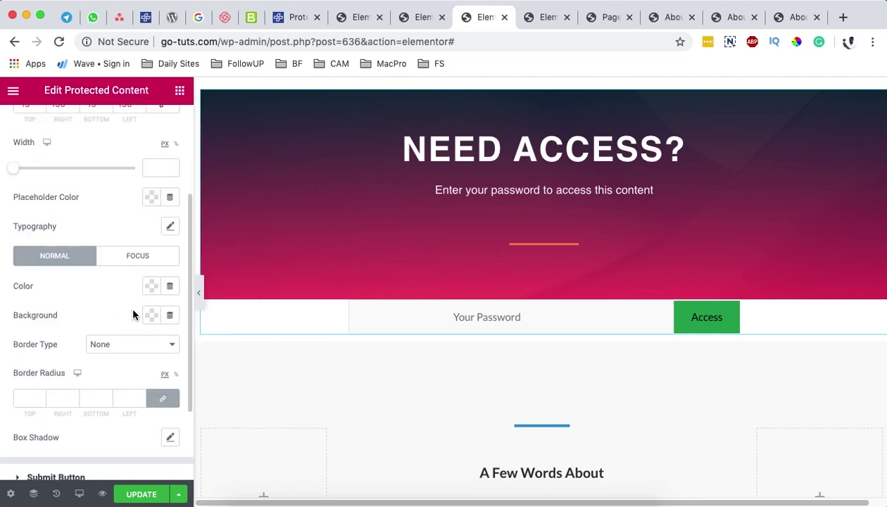
# Step: Make the password input border solid and give it an initial width
pyautogui.click(105, 345)
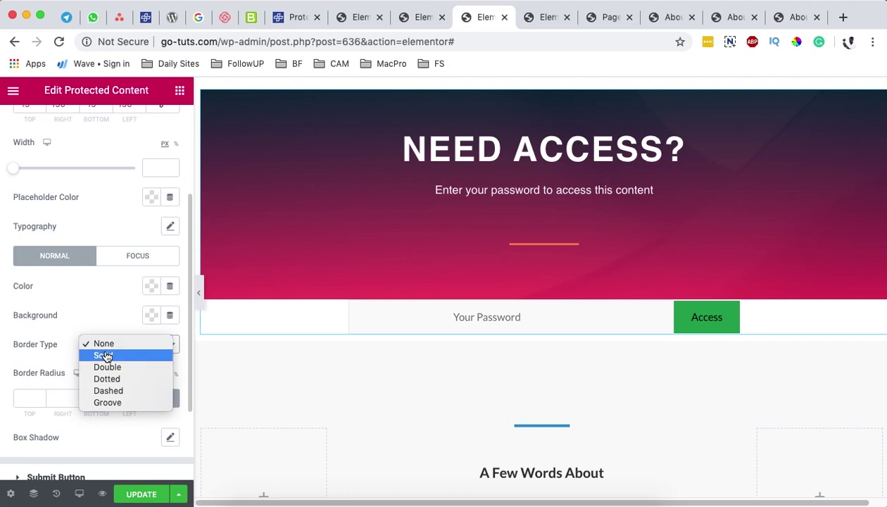
pyautogui.click(106, 354)
pyautogui.scroll(-2, 107, 356)
pyautogui.scroll(-1, 109, 354)
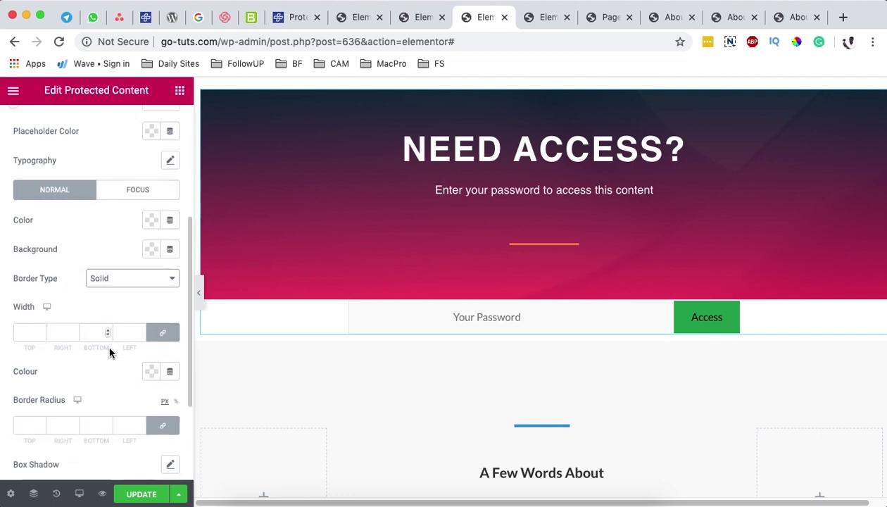
pyautogui.click(29, 333)
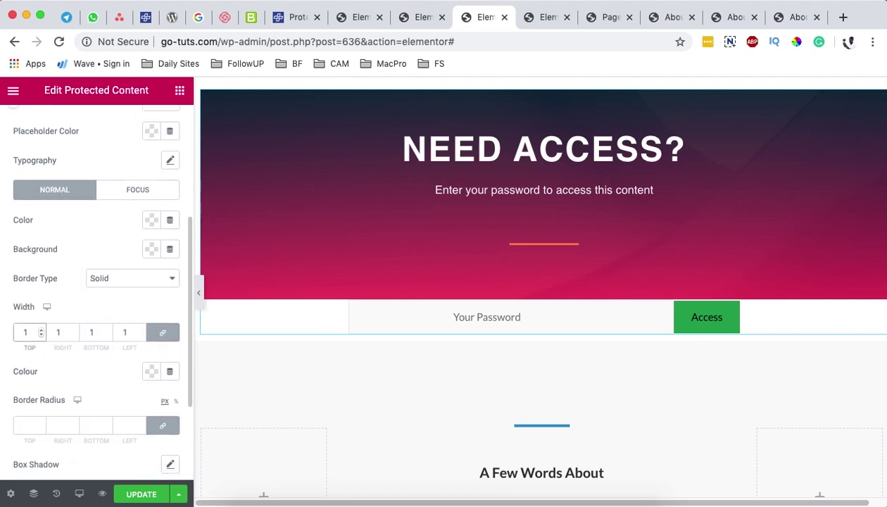
pyautogui.write('2')
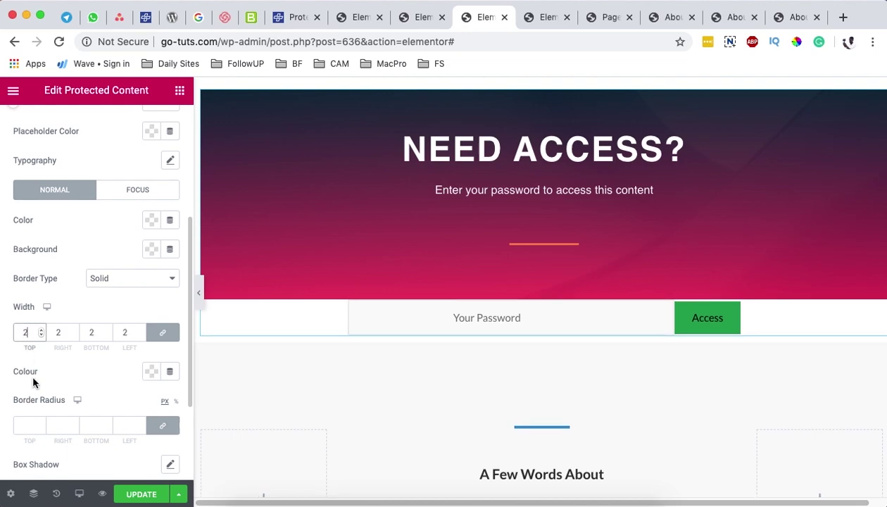
pyautogui.scroll(-1, 85, 384)
pyautogui.scroll(-1, 140, 369)
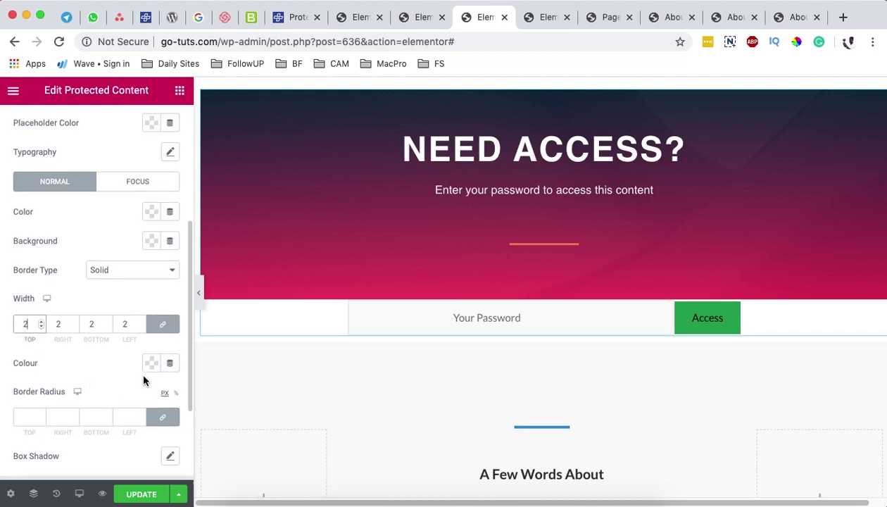
# Step: Set the input border colour to #F2295B and its width to 5 px
pyautogui.click(152, 353)
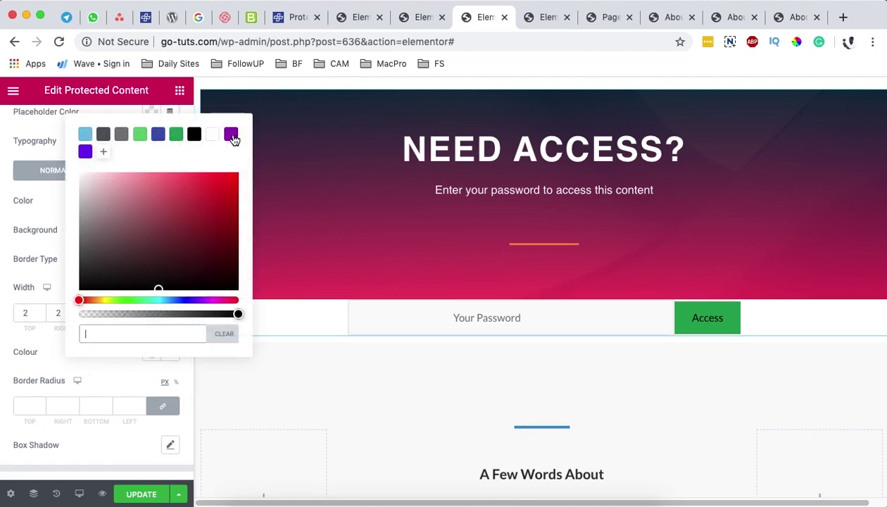
pyautogui.click(231, 134)
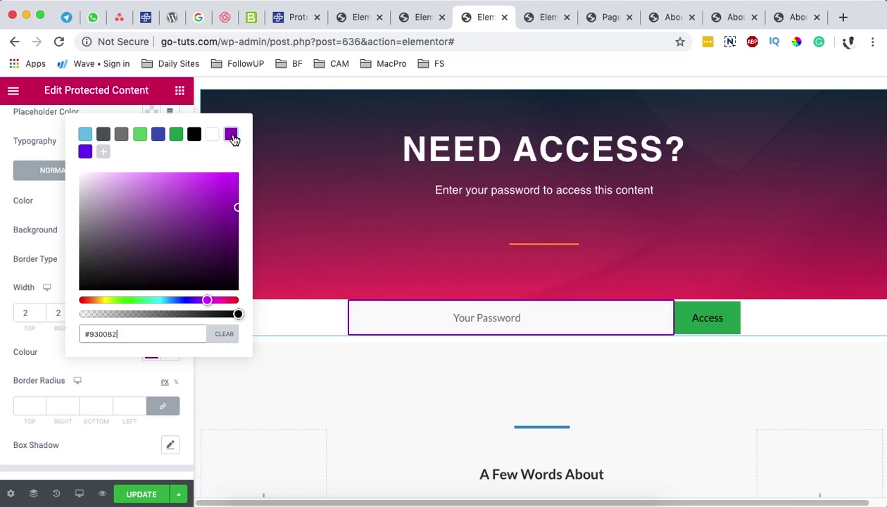
pyautogui.click(85, 152)
pyautogui.tripleClick(120, 338)
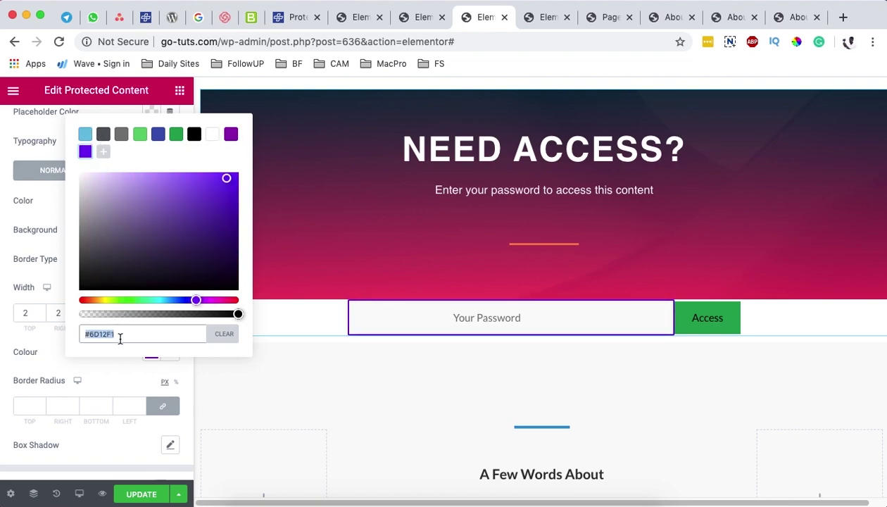
pyautogui.press('super+v')
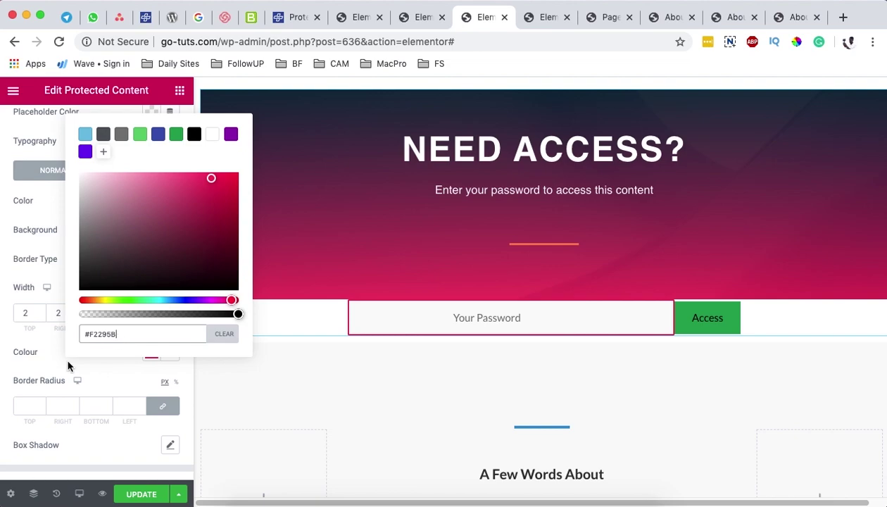
pyautogui.moveTo(29, 313); pyautogui.dragTo(15, 317)
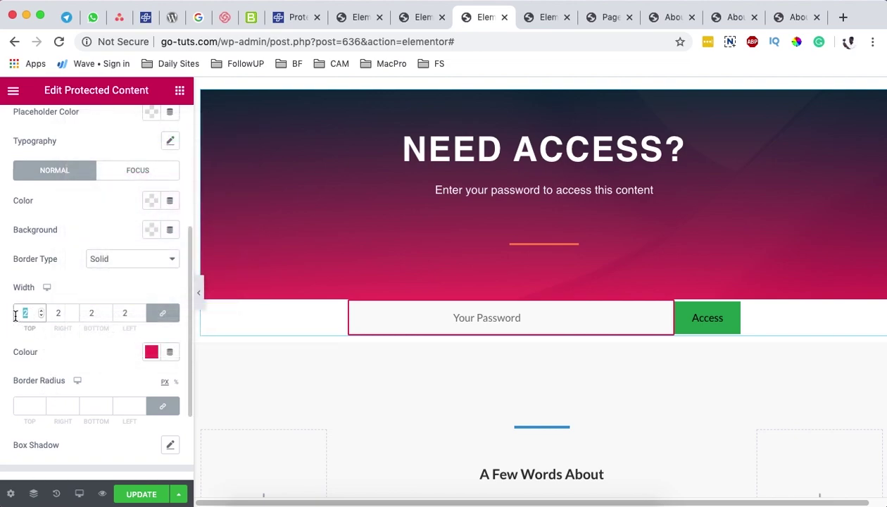
pyautogui.write('10')
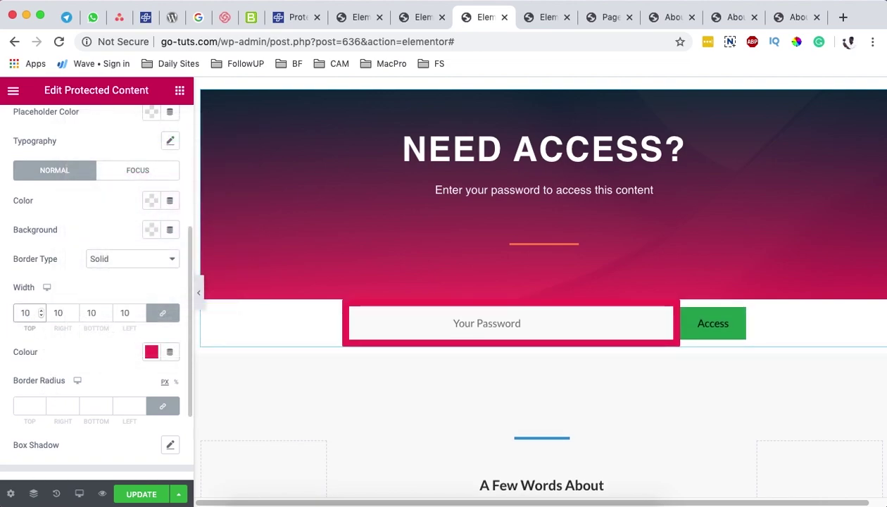
pyautogui.press('BackSpace')
pyautogui.press('BackSpace')
pyautogui.write('5')
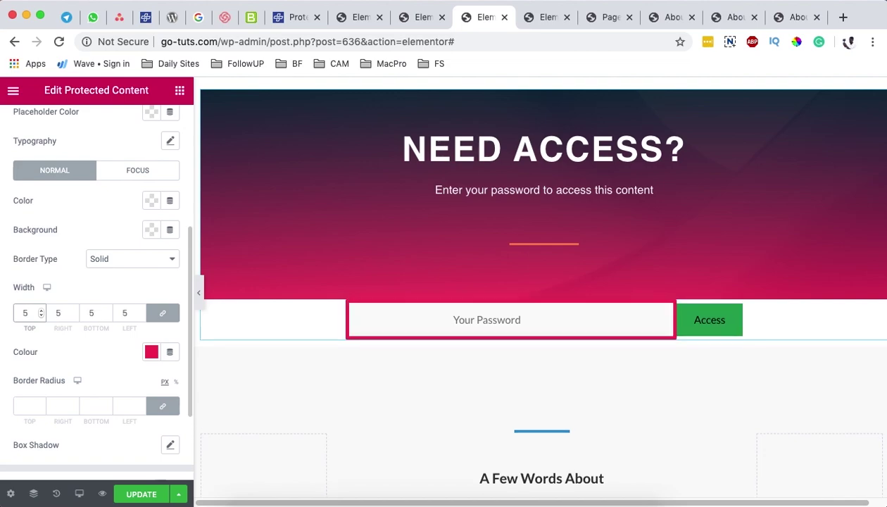
pyautogui.scroll(-3, 28, 338)
# Step: Set the Access button's inner padding to 20 px on all sides
pyautogui.click(72, 387)
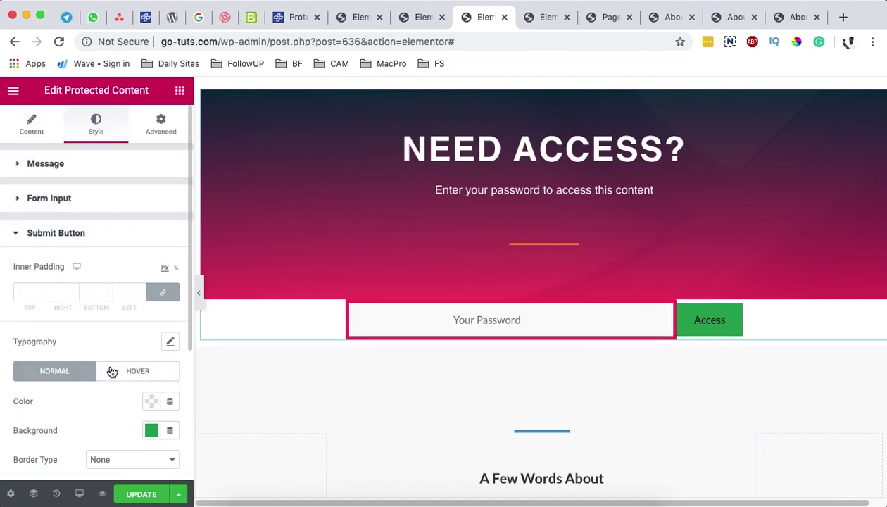
pyautogui.click(28, 235)
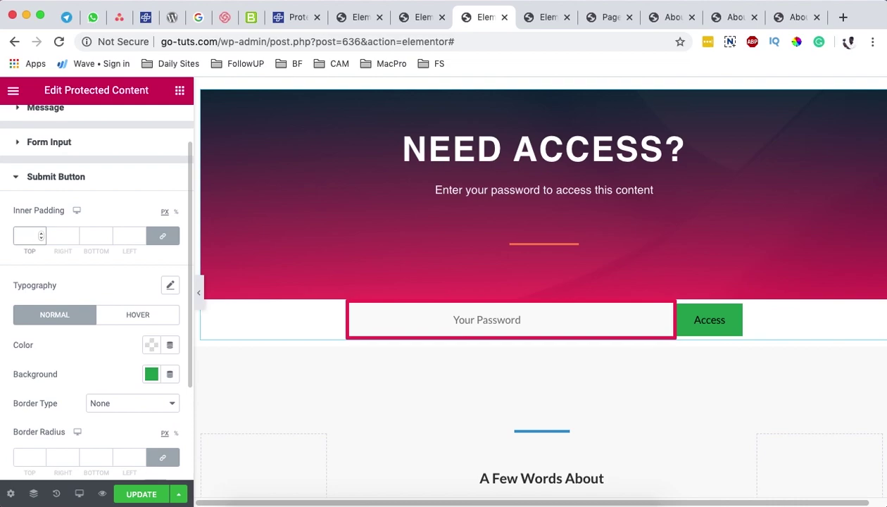
pyautogui.write('15')
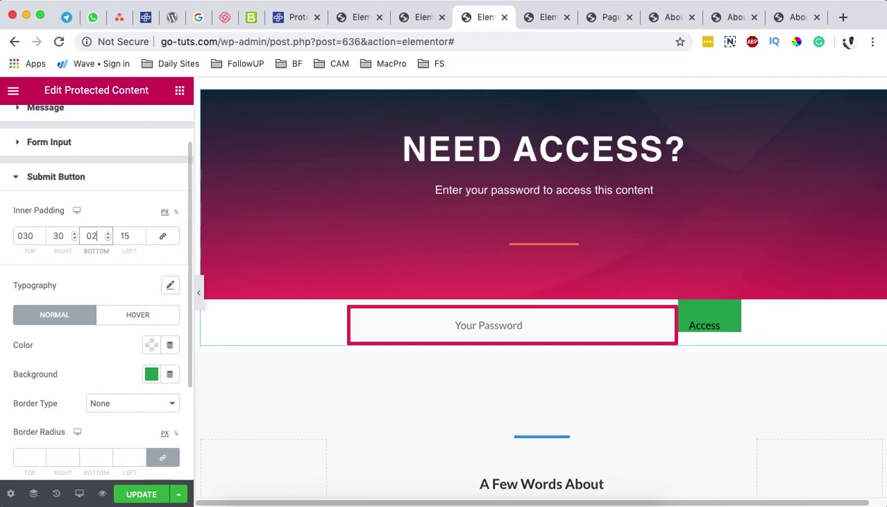
pyautogui.write('0')
pyautogui.doubleClick(28, 236)
pyautogui.write('20')
pyautogui.doubleClick(59, 236)
pyautogui.write('15')
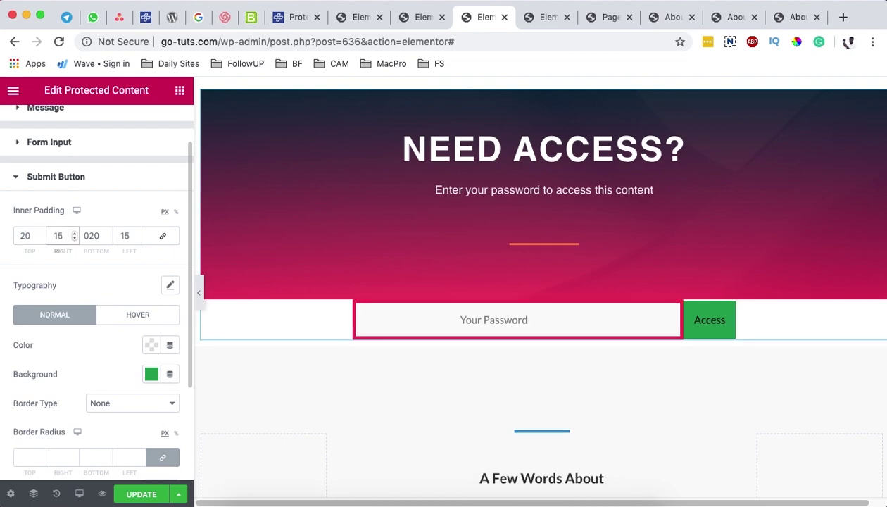
pyautogui.press('BackSpace')
pyautogui.press('BackSpace')
pyautogui.write('020')
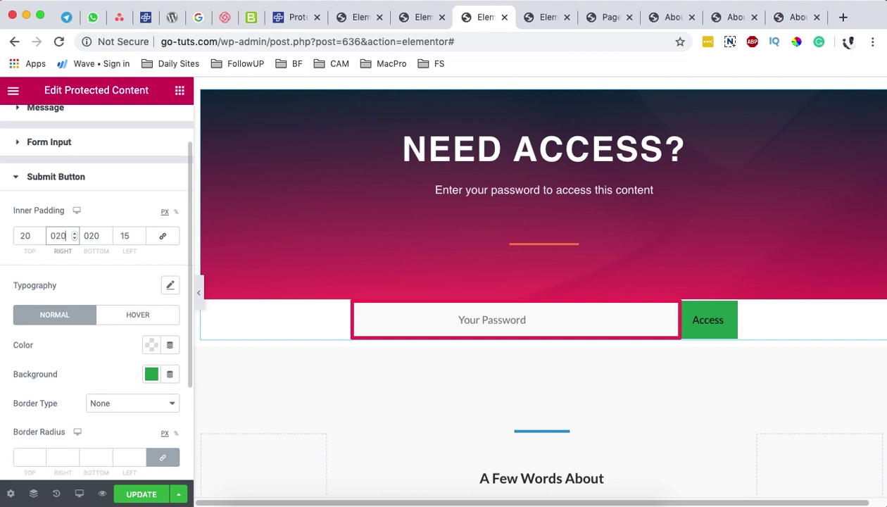
pyautogui.doubleClick(131, 236)
pyautogui.write('20')
pyautogui.scroll(-5, 140, 398)
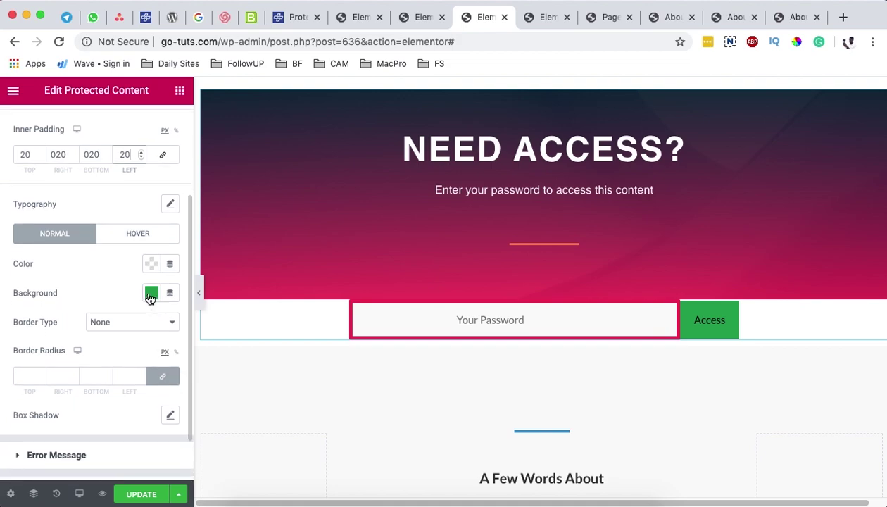
# Step: Make the Access button background black with white label text
pyautogui.click(150, 295)
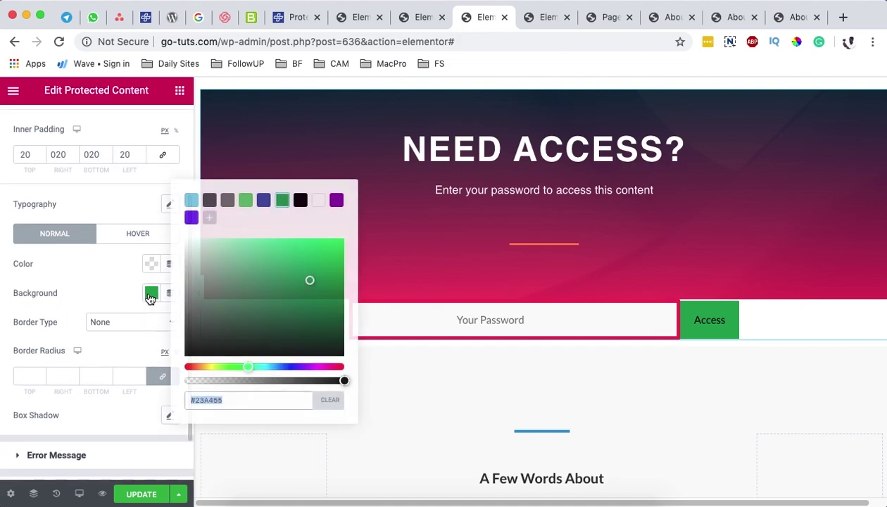
pyautogui.click(336, 201)
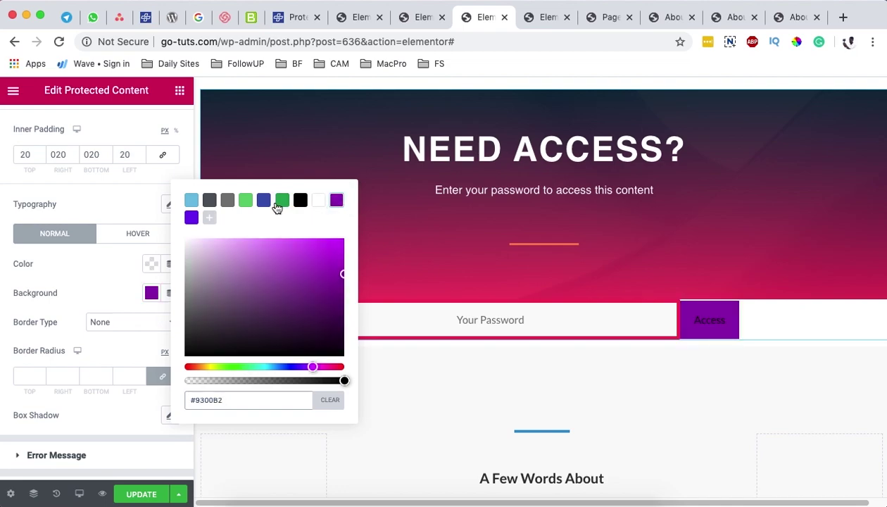
pyautogui.click(301, 202)
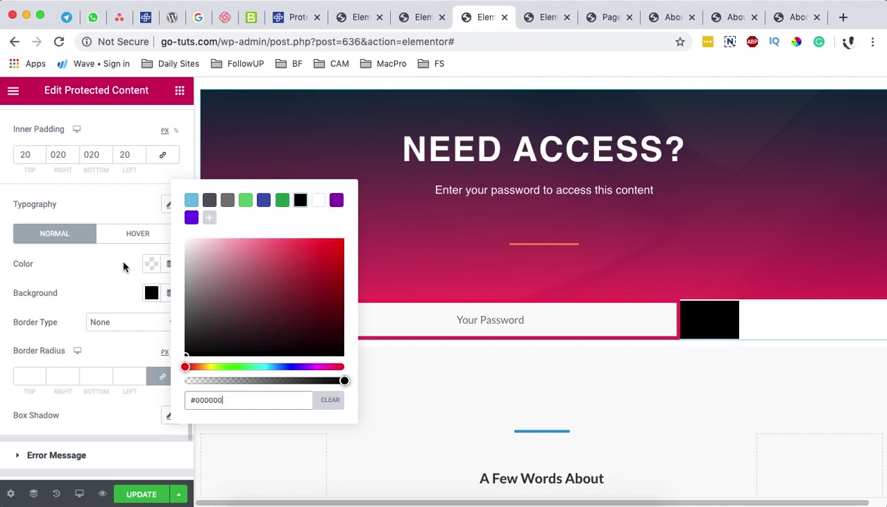
pyautogui.click(134, 265)
pyautogui.click(152, 264)
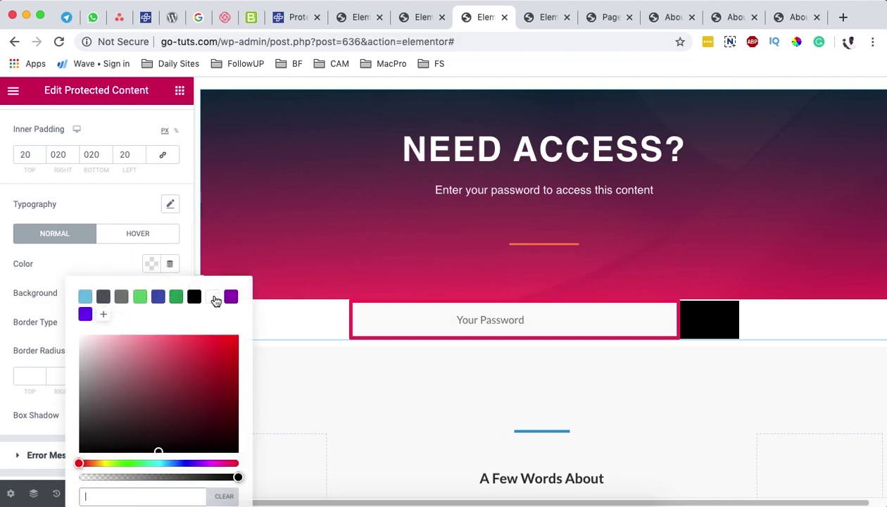
pyautogui.click(215, 299)
pyautogui.click(64, 289)
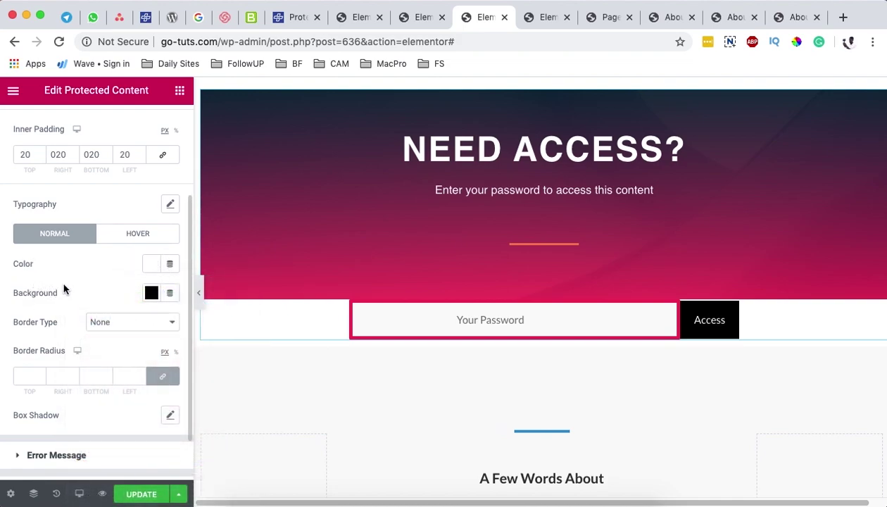
# Step: Adjust the Access label's Typography size, leaving the font weight unchanged
pyautogui.click(170, 204)
pyautogui.moveTo(30, 300)
pyautogui.mouseDown()
pyautogui.moveTo(39, 299)
pyautogui.moveTo(32, 301)
pyautogui.mouseUp()
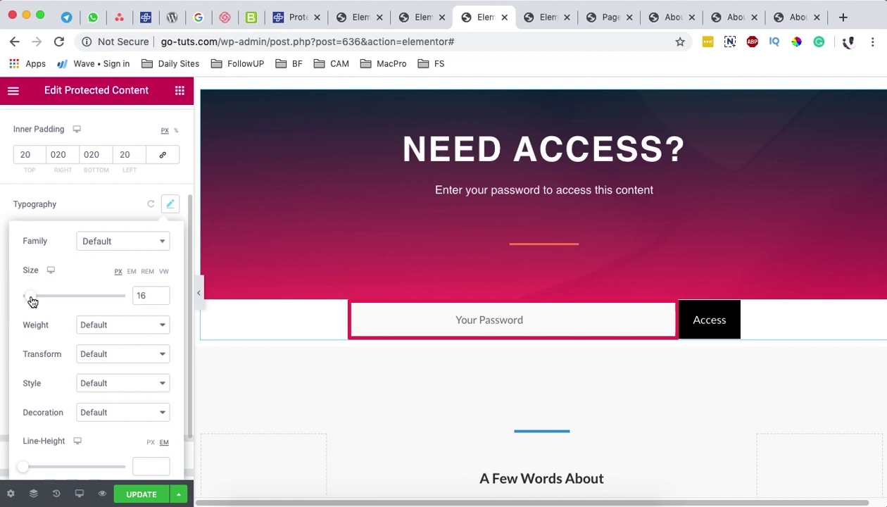
pyautogui.click(109, 326)
pyautogui.press('Escape')
pyautogui.click(169, 205)
pyautogui.scroll(2, 421, 303)
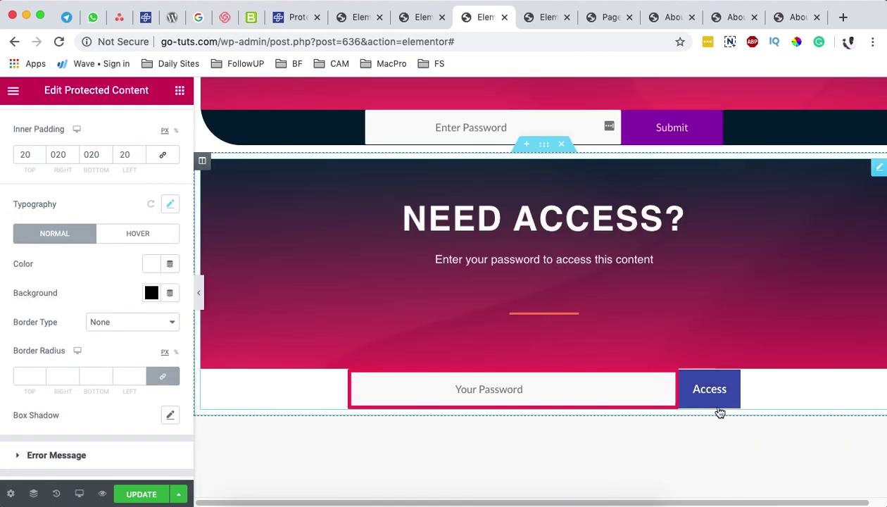
pyautogui.scroll(-3, 665, 397)
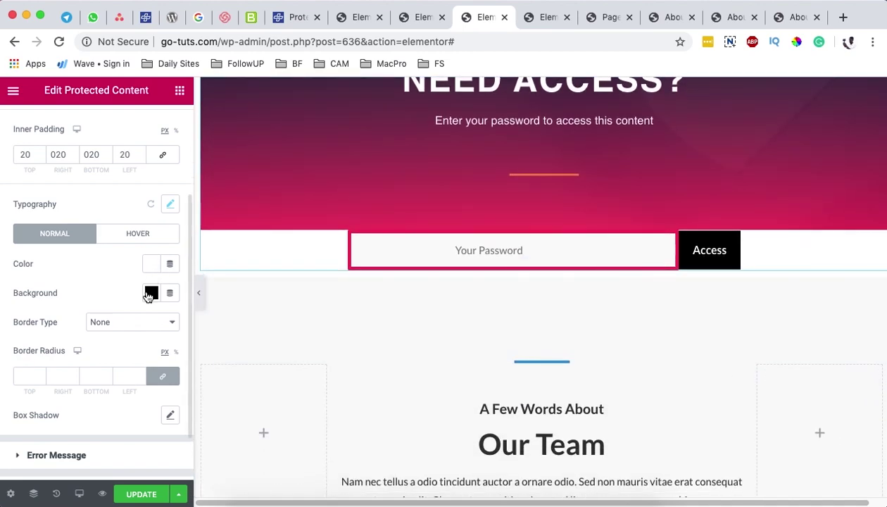
pyautogui.click(56, 455)
# Step: Set the Front Content max width to 100 on desktop
pyautogui.scroll(-5, 72, 381)
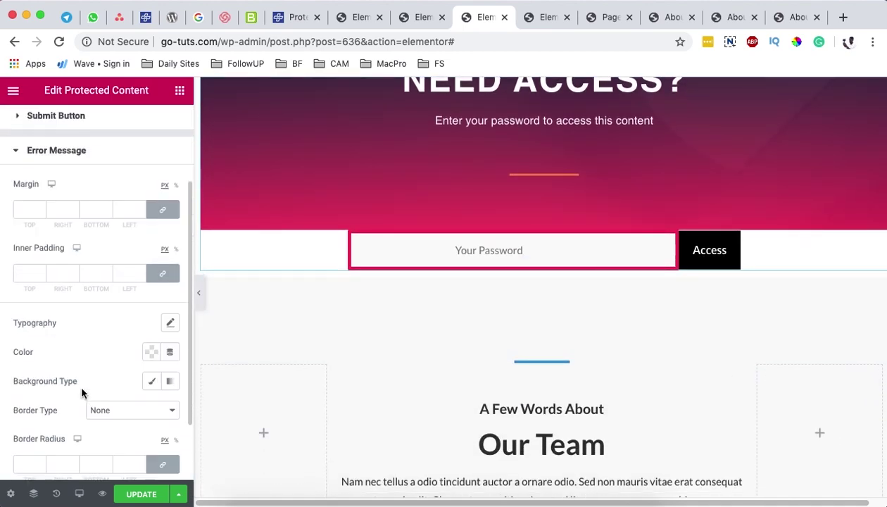
pyautogui.scroll(-1, 138, 390)
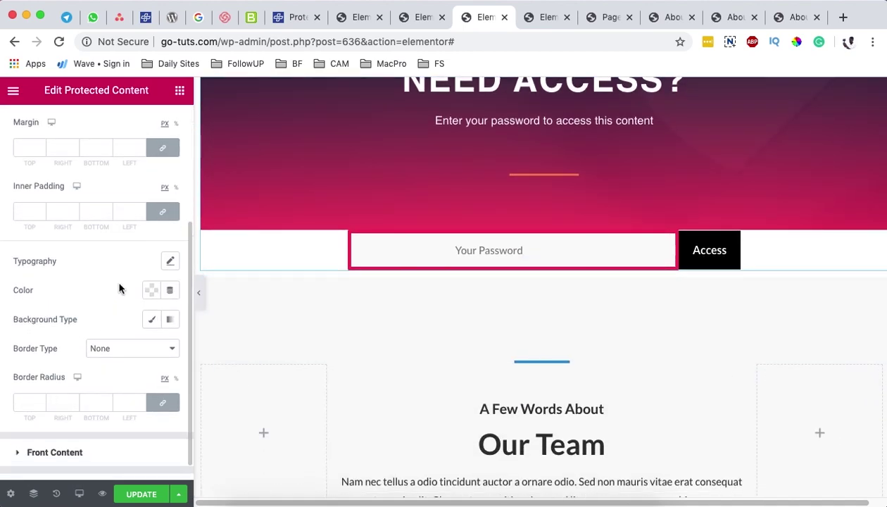
pyautogui.scroll(-1, 110, 339)
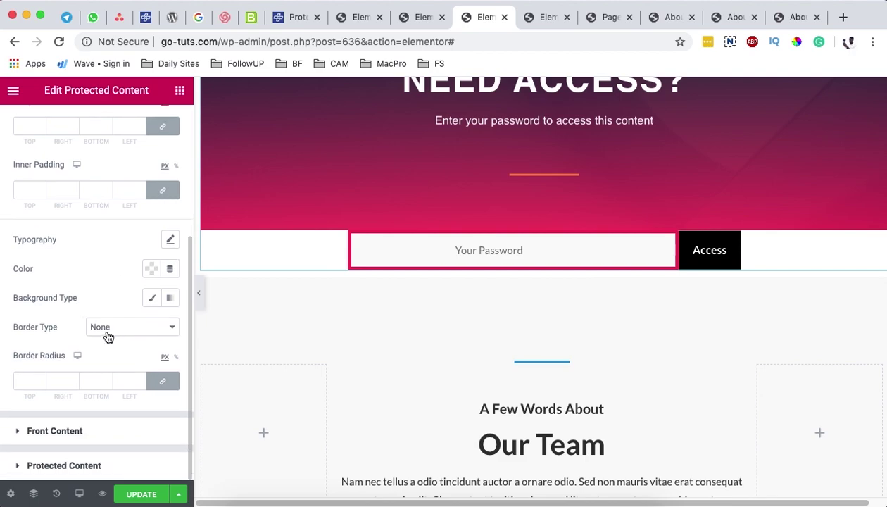
pyautogui.click(53, 432)
pyautogui.scroll(-3, 137, 324)
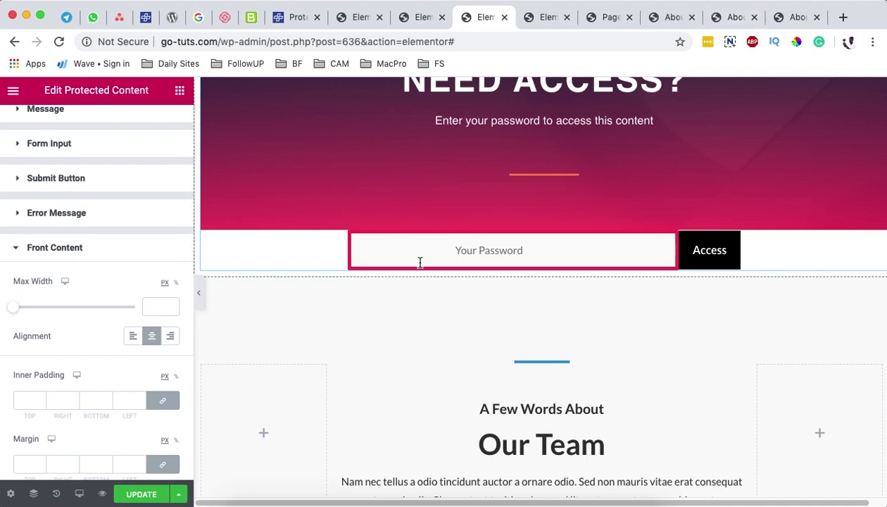
pyautogui.click(155, 307)
pyautogui.write('100')
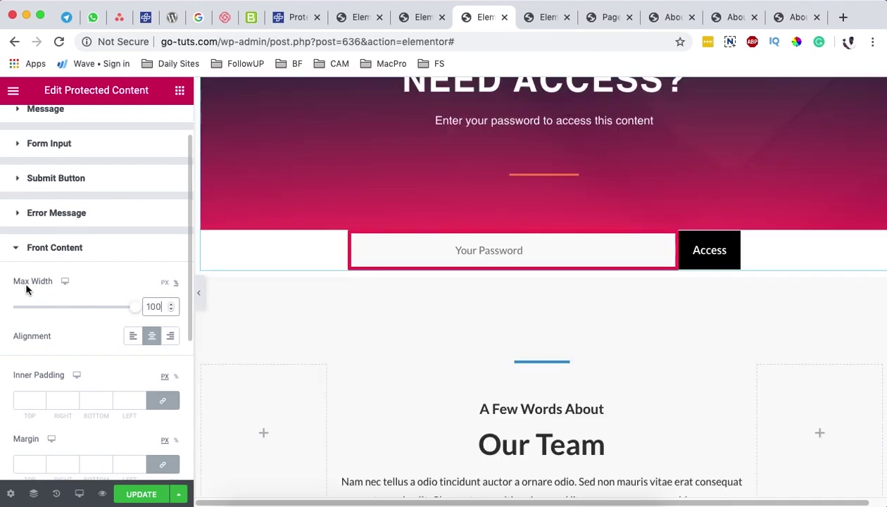
# Step: Set the Front Content max width to 100 for tablet
pyautogui.click(65, 281)
pyautogui.click(65, 303)
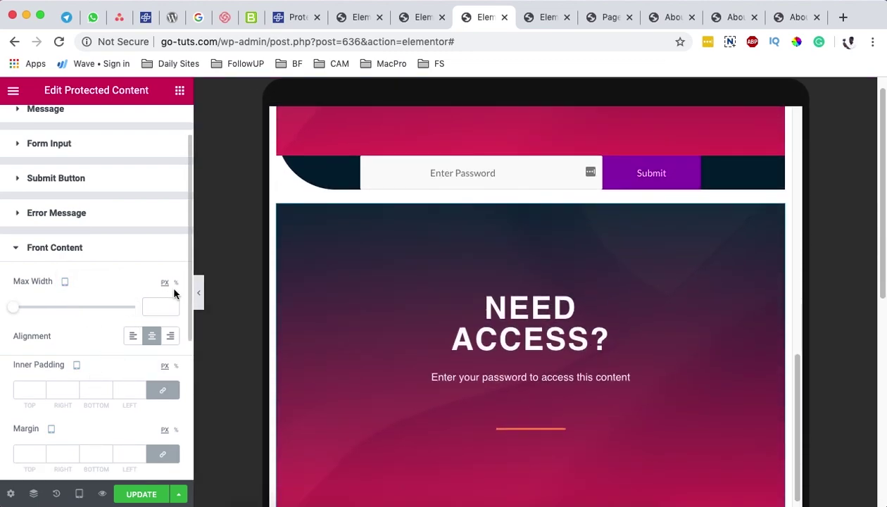
pyautogui.click(159, 307)
pyautogui.write('100')
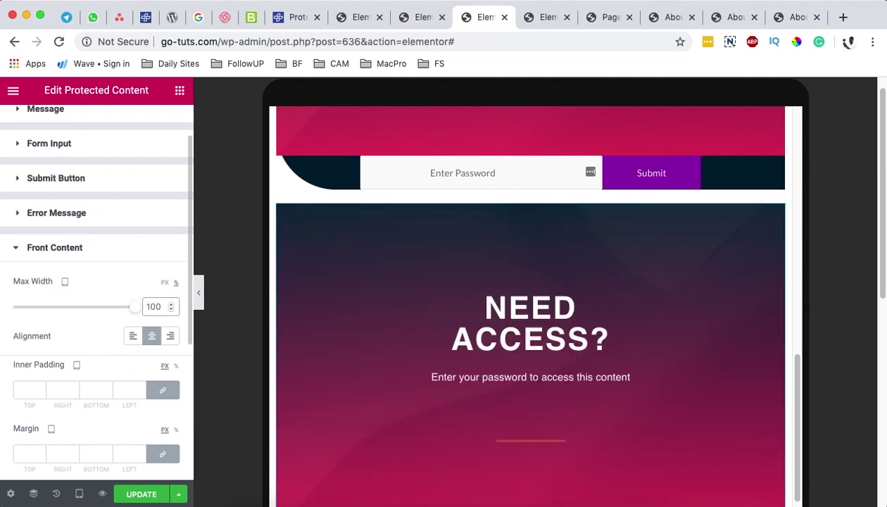
# Step: Set the mobile max width to 100% and return to the desktop preview
pyautogui.click(65, 282)
pyautogui.click(67, 308)
pyautogui.click(177, 282)
pyautogui.click(156, 308)
pyautogui.write('100')
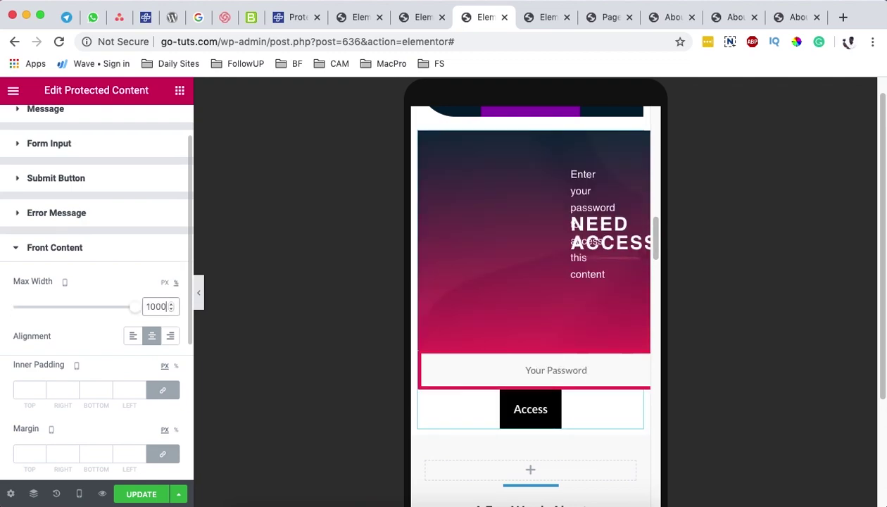
pyautogui.click(64, 285)
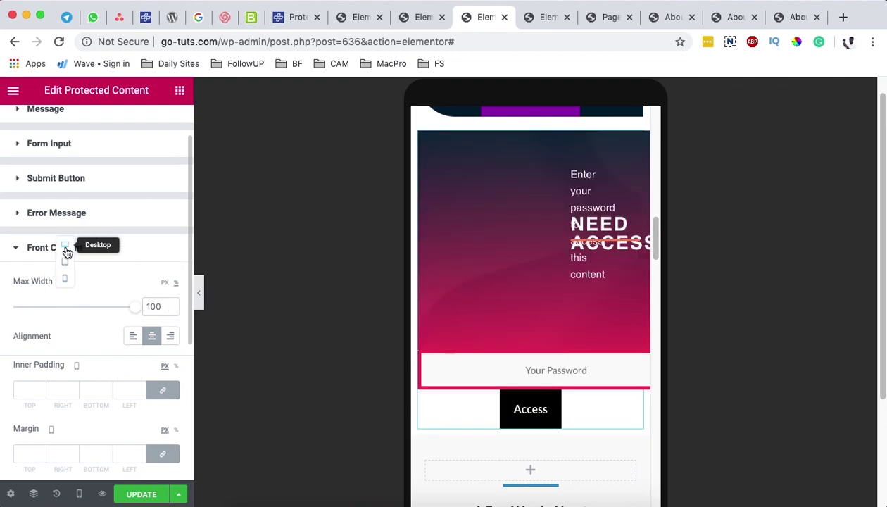
pyautogui.click(64, 247)
pyautogui.scroll(-5, 672, 431)
pyautogui.scroll(3, 673, 426)
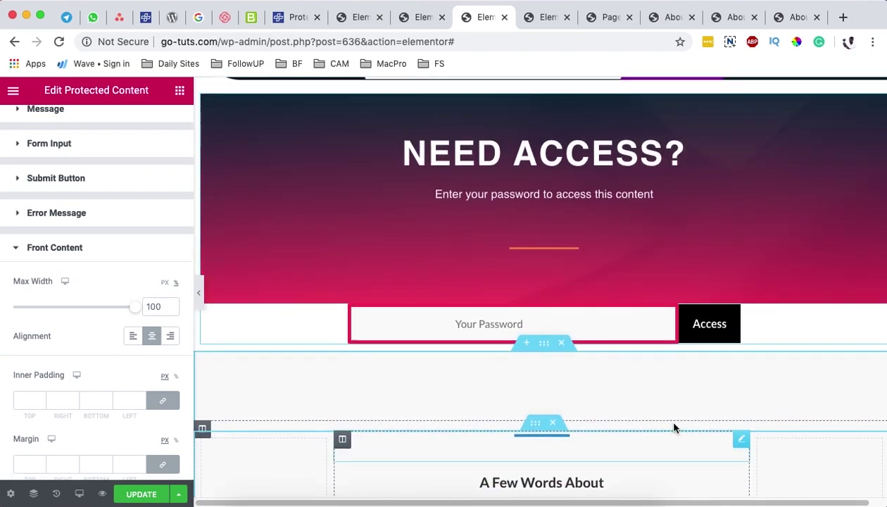
pyautogui.scroll(-4, 111, 377)
pyautogui.scroll(-2, 111, 377)
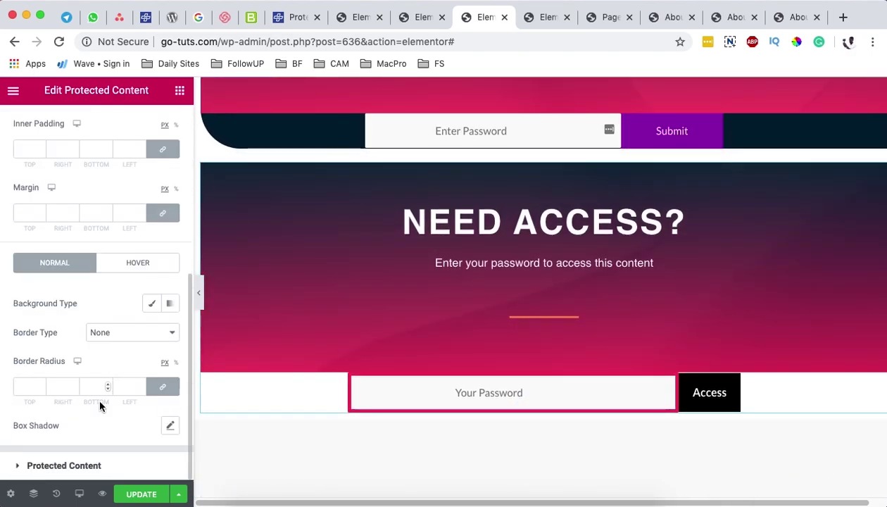
# Step: Set the Protected Content max width to 100 across desktop, tablet and mobile
pyautogui.click(97, 462)
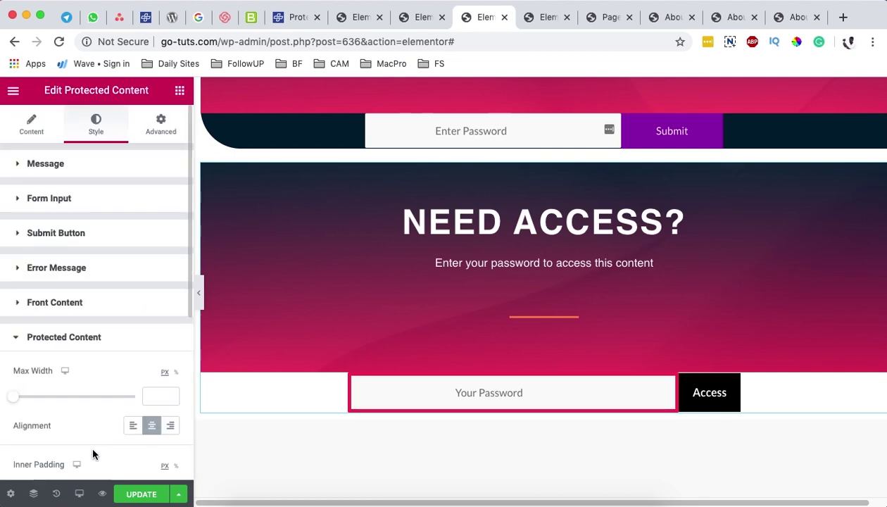
pyautogui.scroll(-2, 120, 352)
pyautogui.click(157, 313)
pyautogui.write('100')
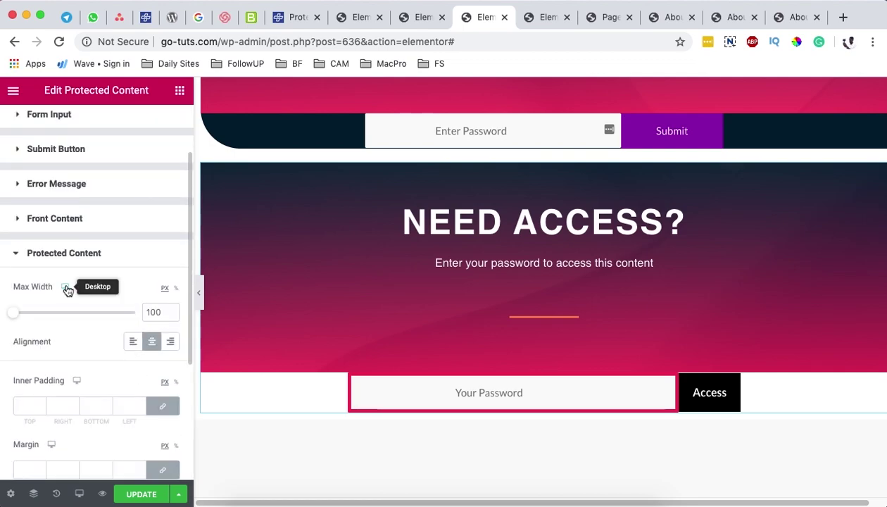
pyautogui.click(66, 289)
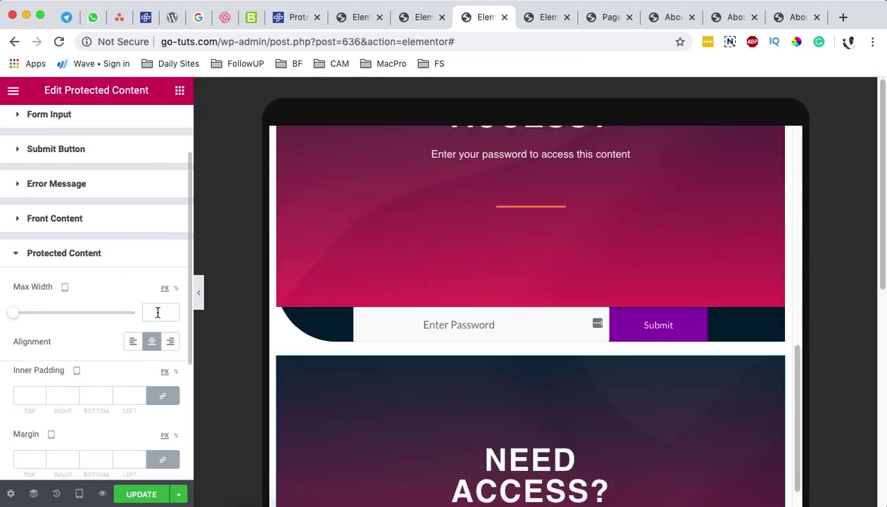
pyautogui.click(155, 313)
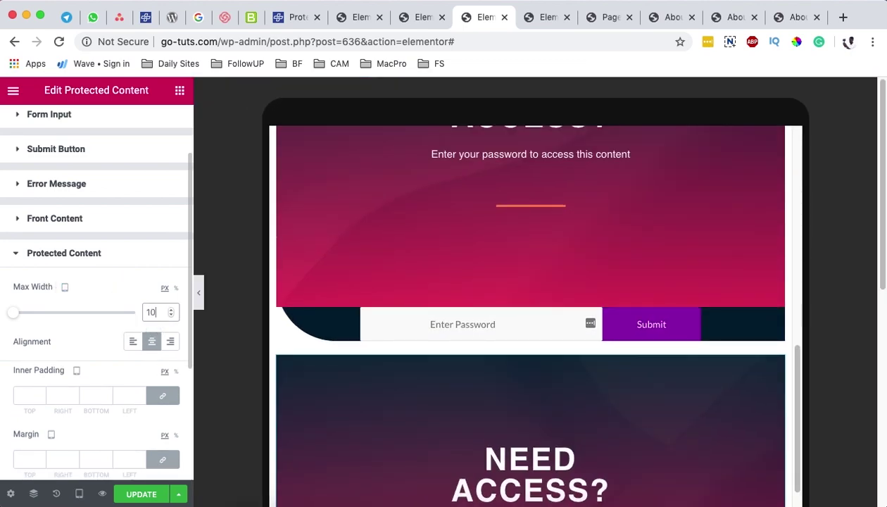
pyautogui.click(64, 288)
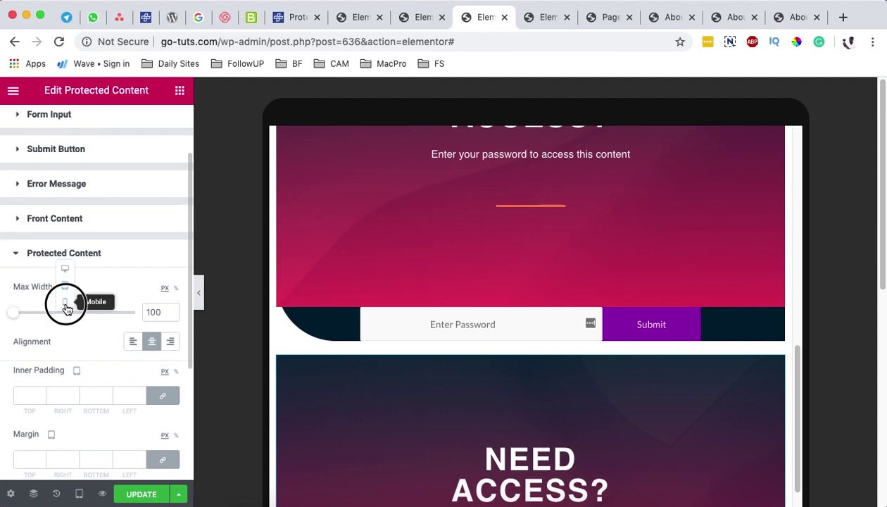
pyautogui.click(65, 307)
pyautogui.click(162, 311)
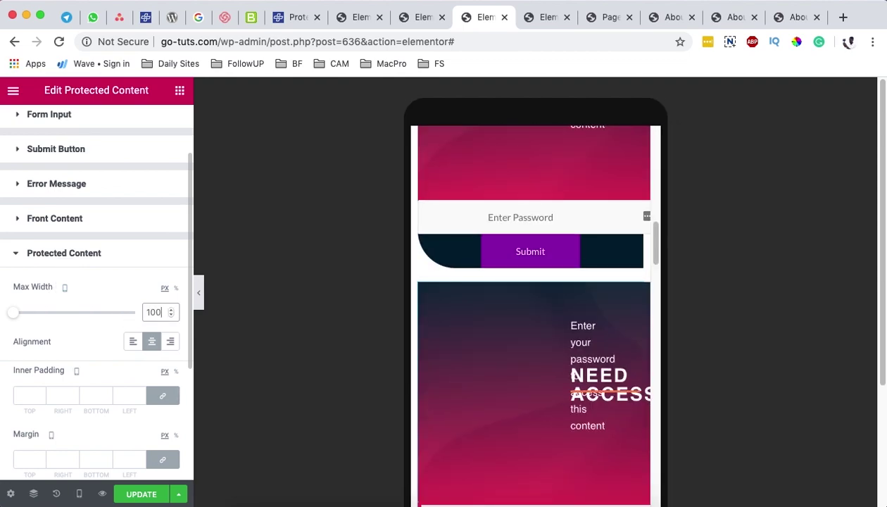
pyautogui.click(176, 290)
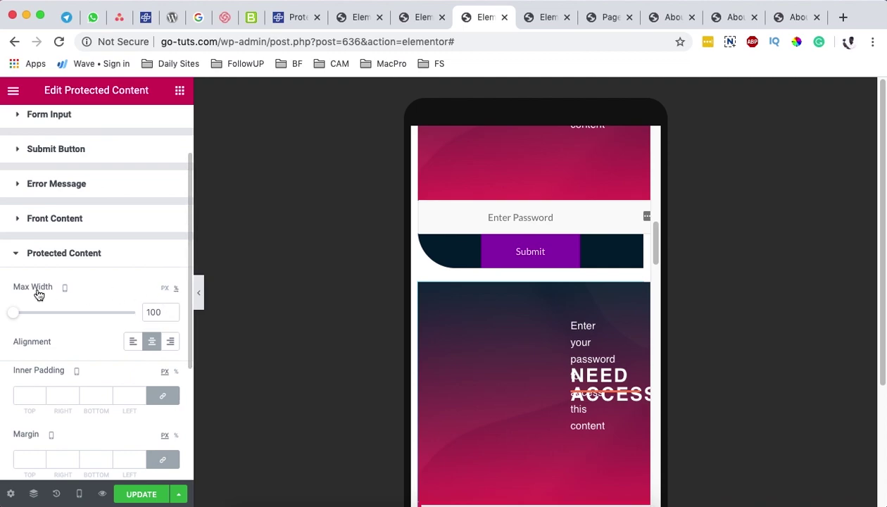
# Step: Confirm the percent unit on desktop, collapse Protected Content, and save the About page
pyautogui.click(66, 290)
pyautogui.click(66, 272)
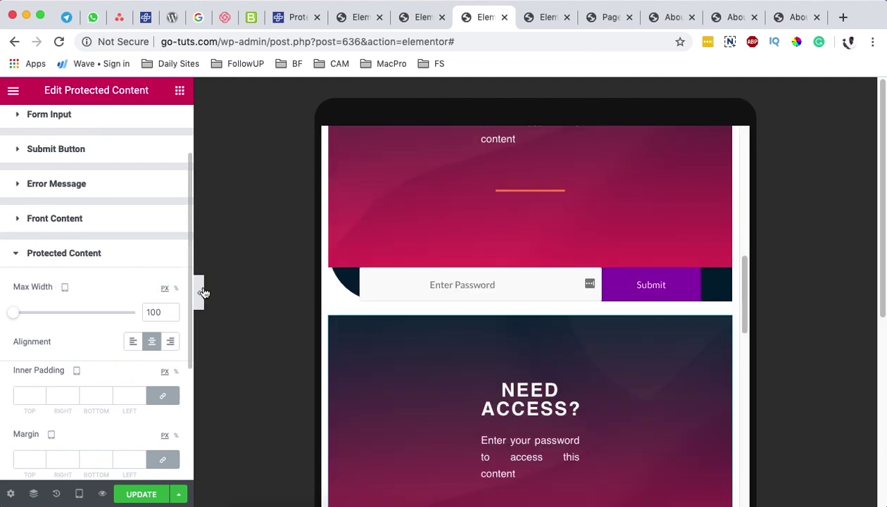
pyautogui.click(65, 287)
pyautogui.click(66, 273)
pyautogui.click(175, 293)
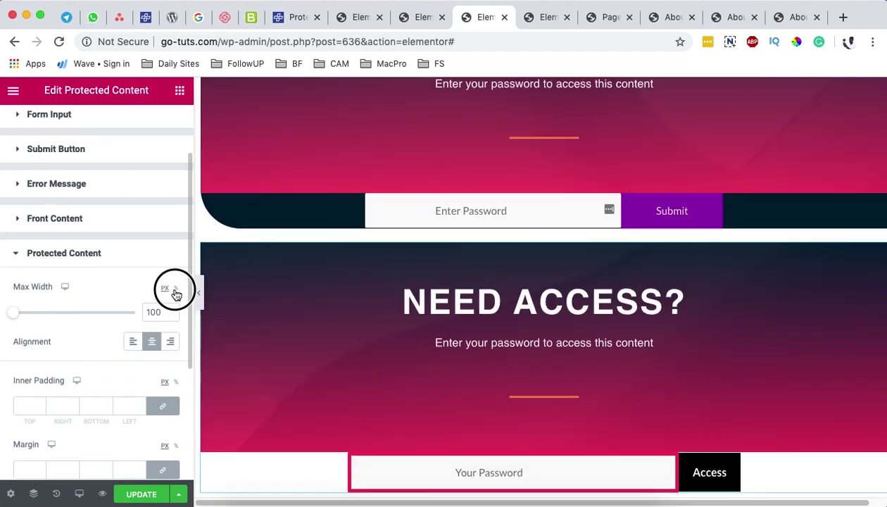
pyautogui.click(62, 255)
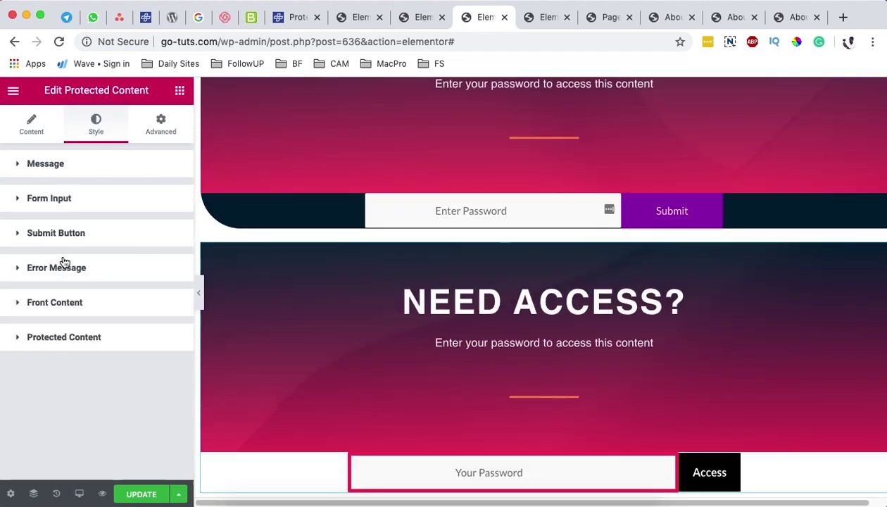
pyautogui.scroll(-5, 282, 447)
pyautogui.scroll(3, 289, 454)
pyautogui.click(136, 495)
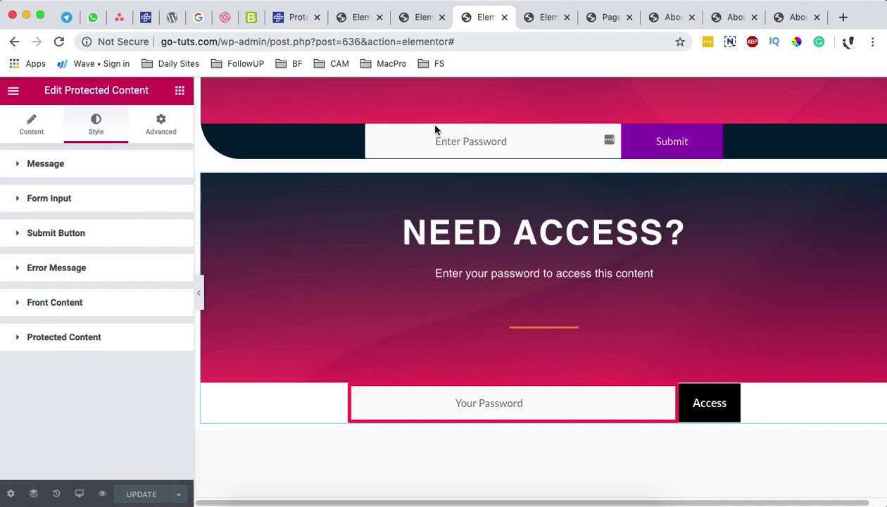
# Step: Preview the About page and submit the password in its Access form
pyautogui.click(102, 494)
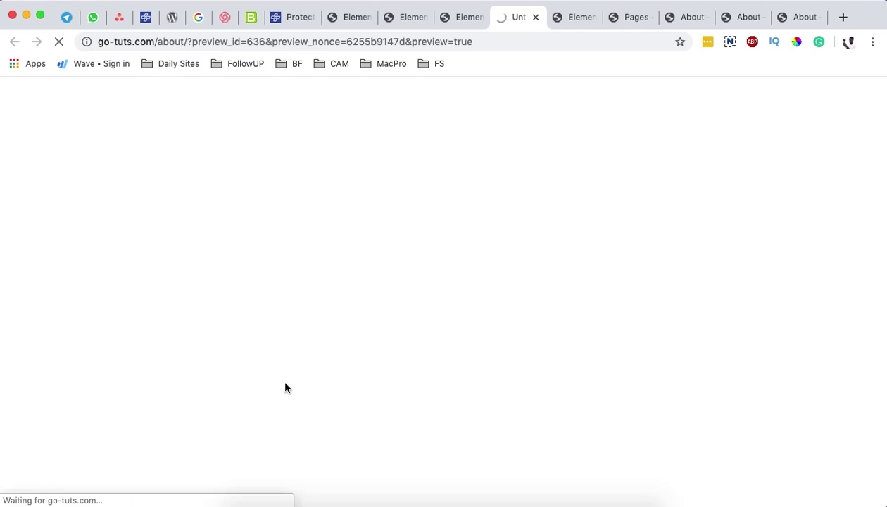
pyautogui.scroll(-10, 285, 387)
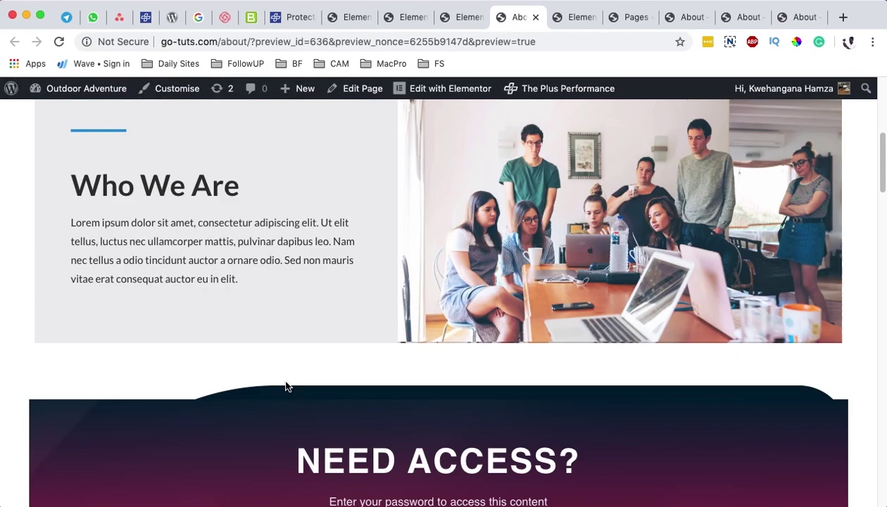
pyautogui.scroll(-4, 287, 386)
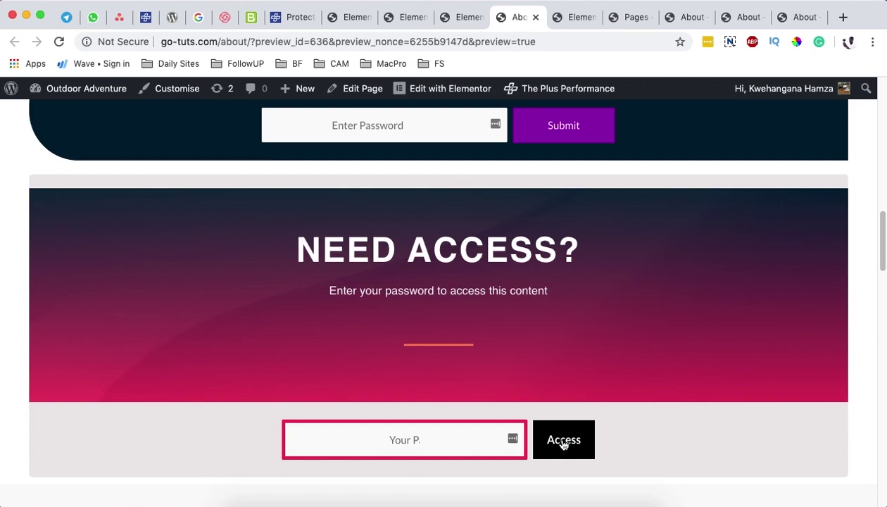
pyautogui.click(350, 446)
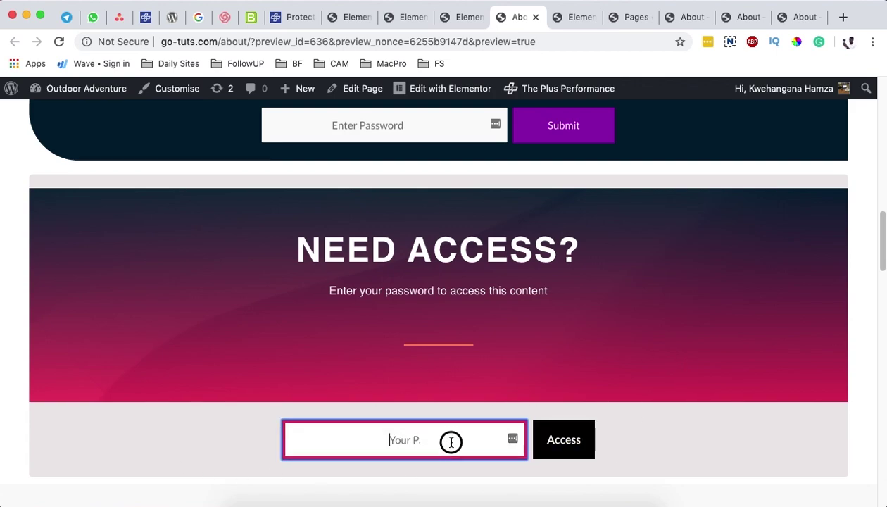
pyautogui.click(419, 438)
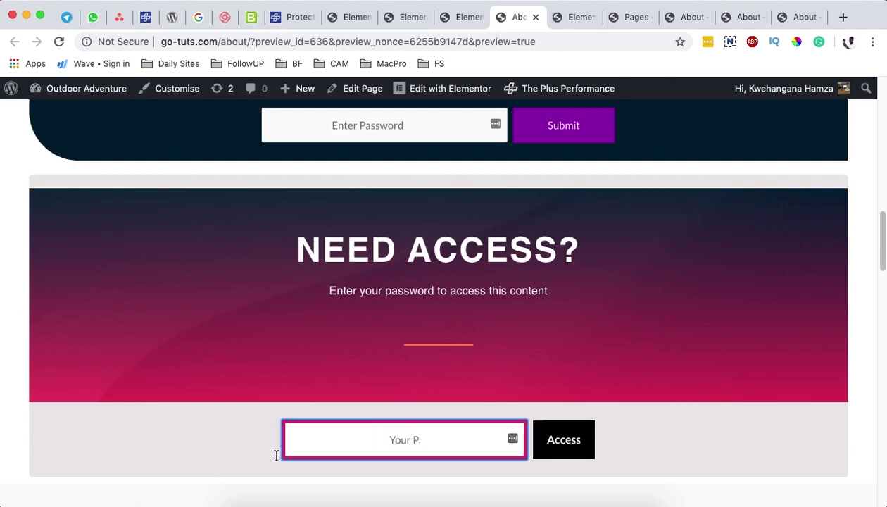
pyautogui.click(215, 457)
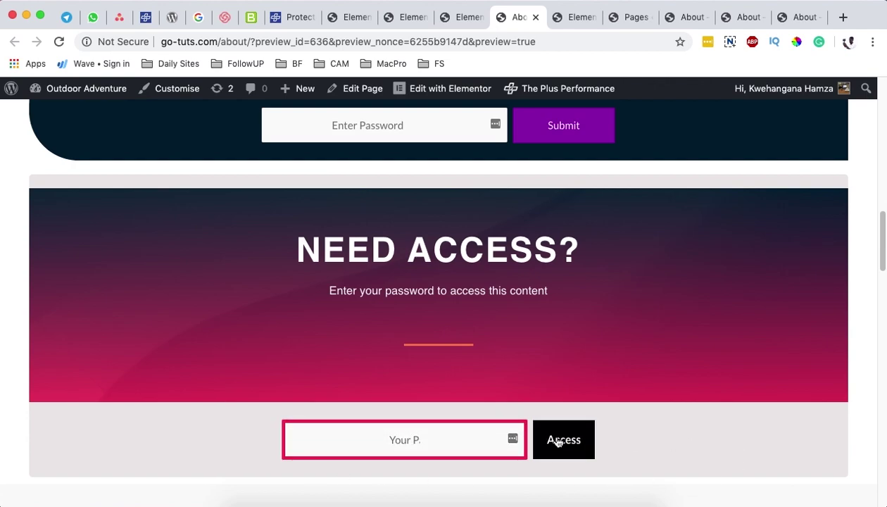
pyautogui.scroll(-1, 728, 458)
pyautogui.click(411, 435)
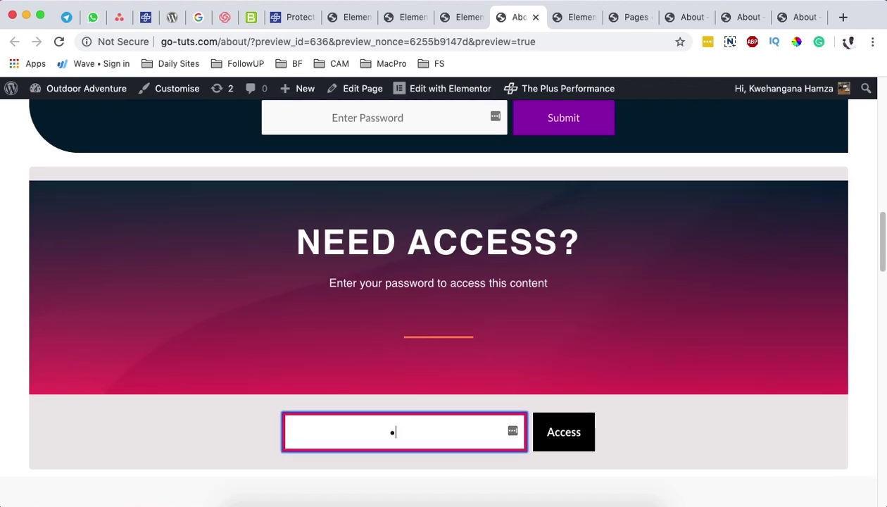
pyautogui.click(563, 437)
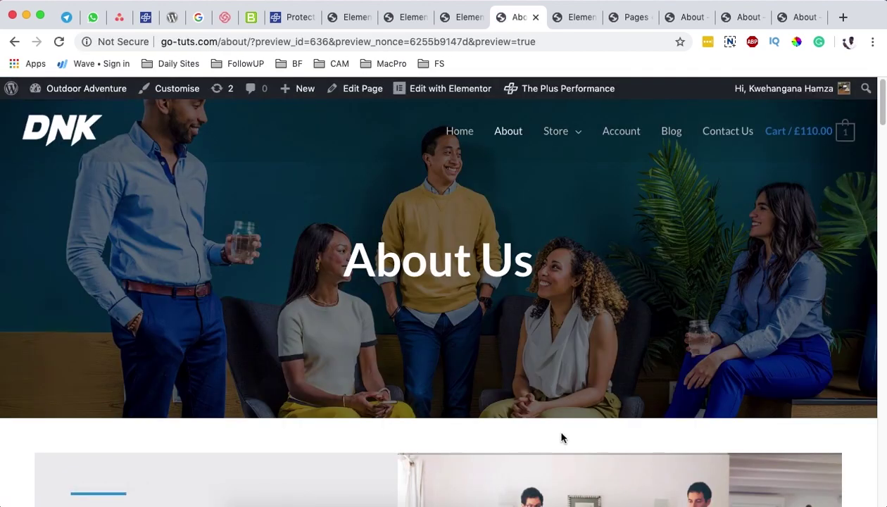
# Step: Review the revealed Cupcake Smoothies content, dismiss the LastPass prompt, and return to Elementor
pyautogui.scroll(-15, 561, 436)
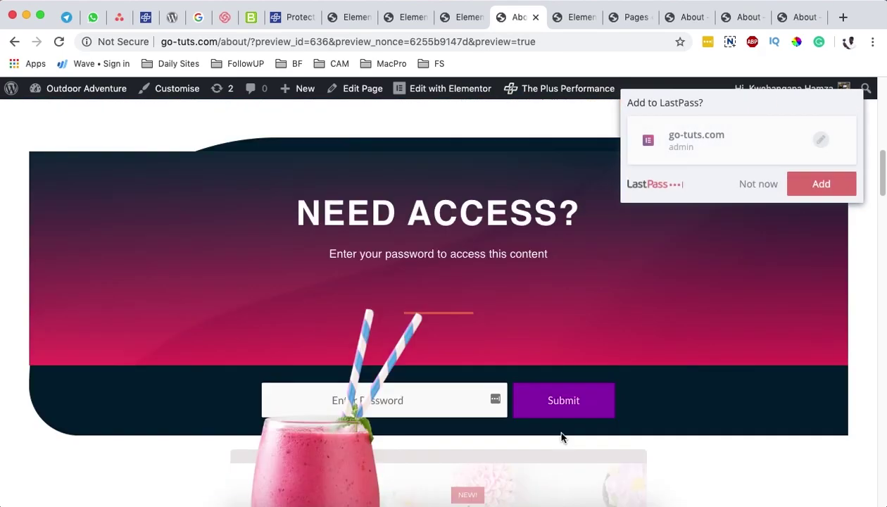
pyautogui.scroll(-5, 561, 435)
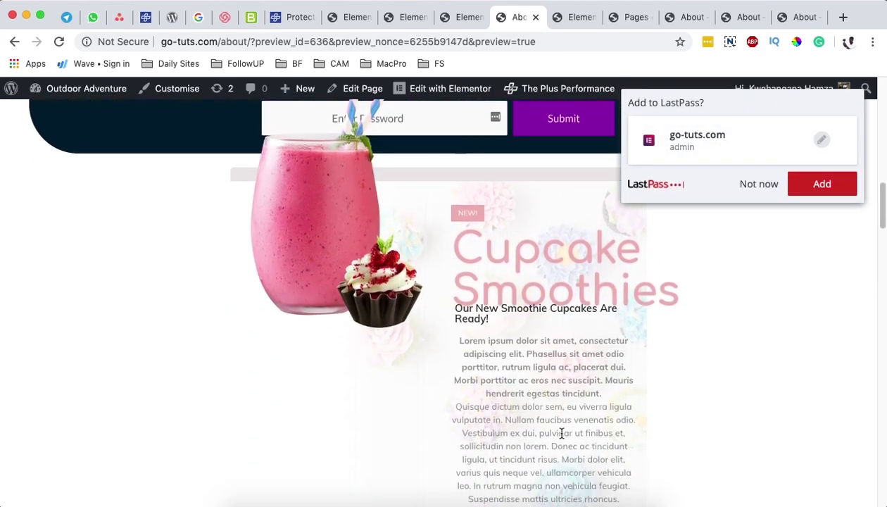
pyautogui.scroll(-10, 416, 356)
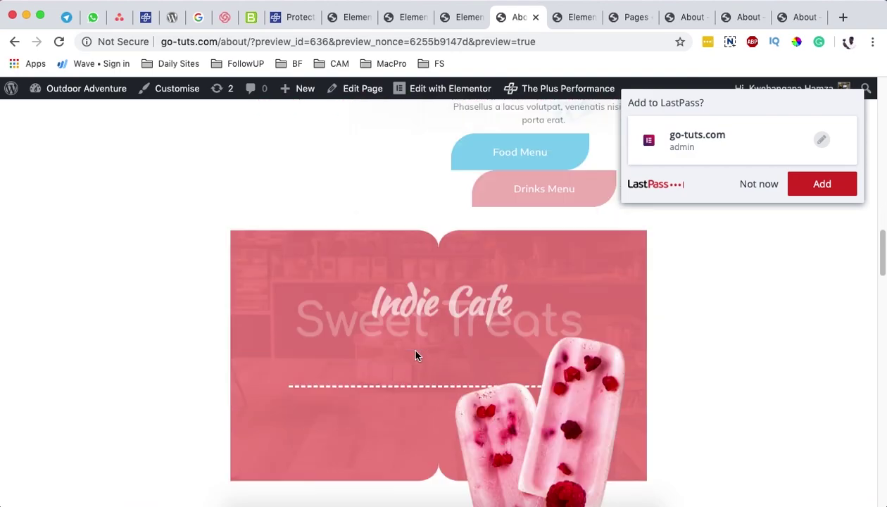
pyautogui.scroll(8, 416, 355)
pyautogui.scroll(8, 415, 355)
pyautogui.scroll(-3, 418, 356)
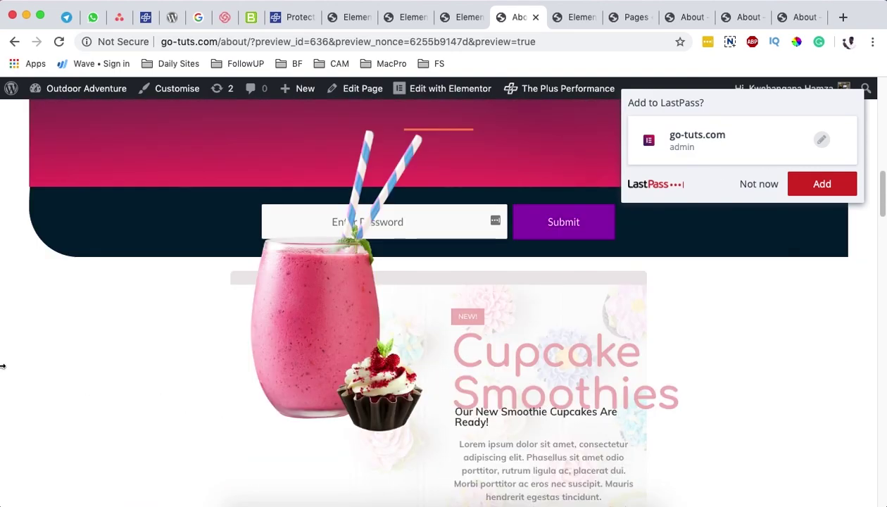
pyautogui.click(753, 187)
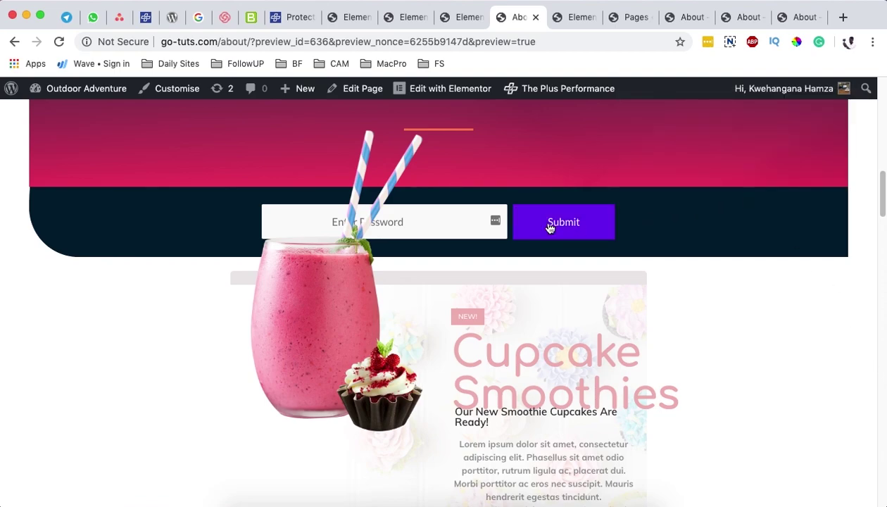
pyautogui.click(456, 21)
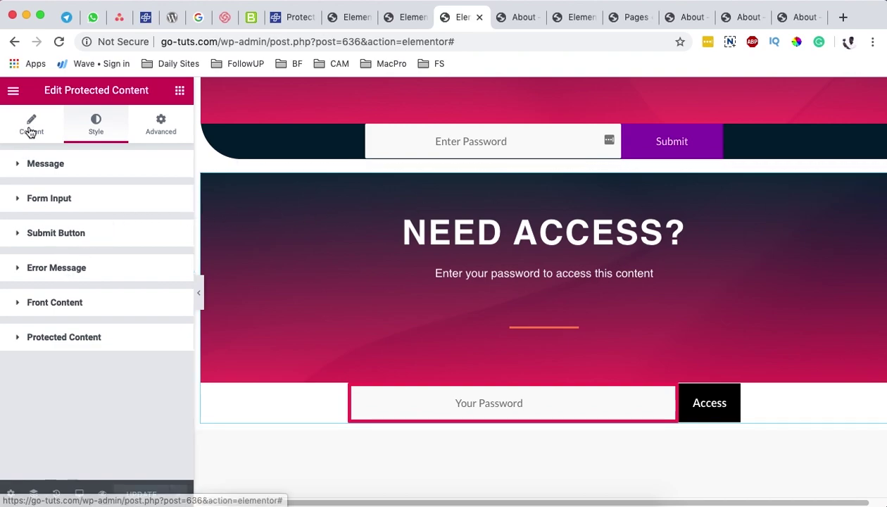
# Step: Set the Protected Content Max Width to 100, check it in tablet view, and update the page
pyautogui.click(58, 338)
pyautogui.scroll(-2, 141, 333)
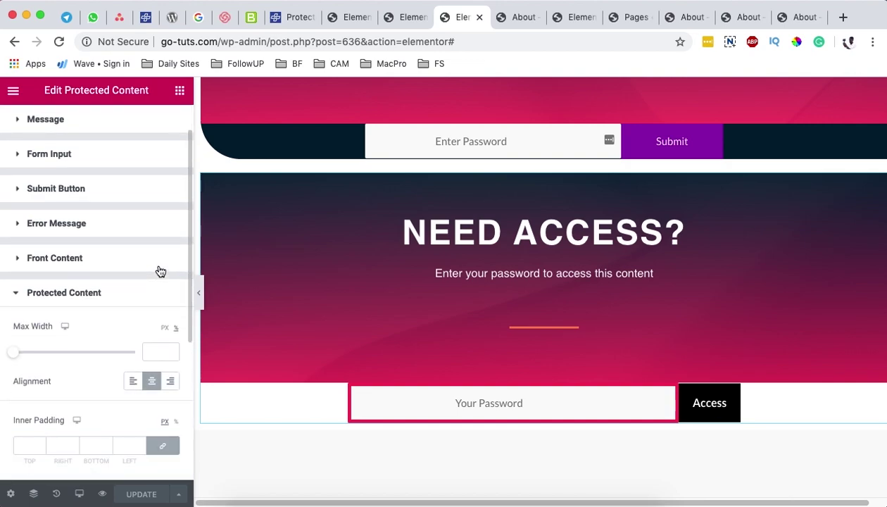
pyautogui.click(150, 333)
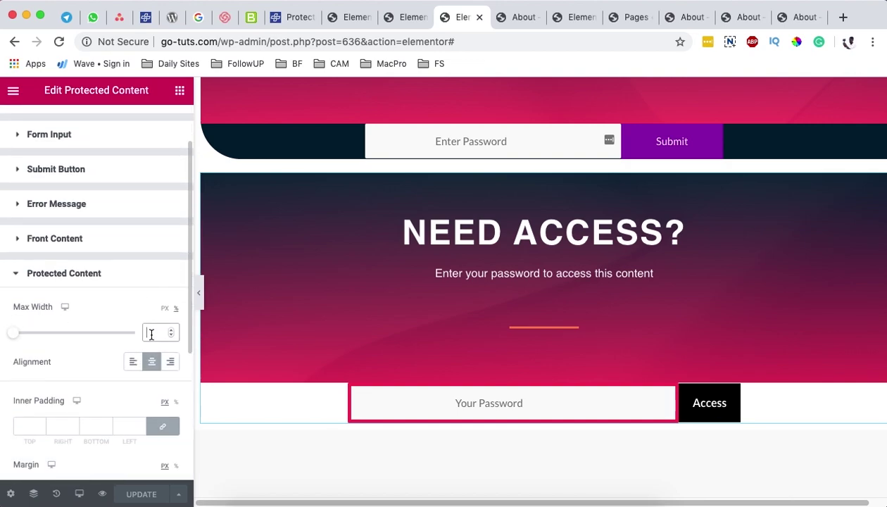
pyautogui.write('100')
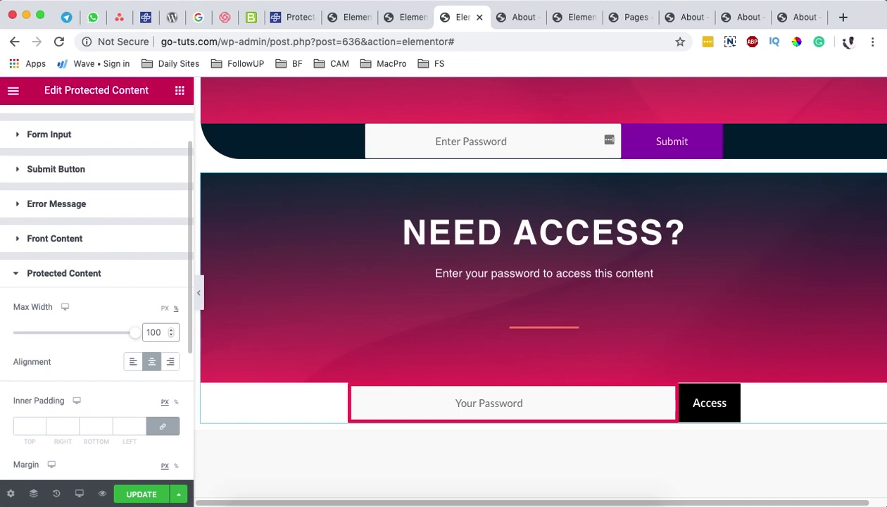
pyautogui.click(65, 325)
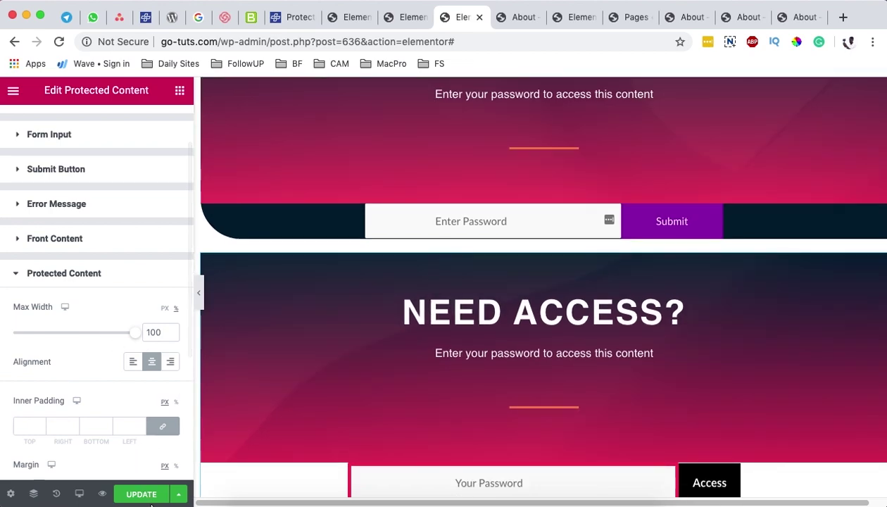
pyautogui.click(143, 495)
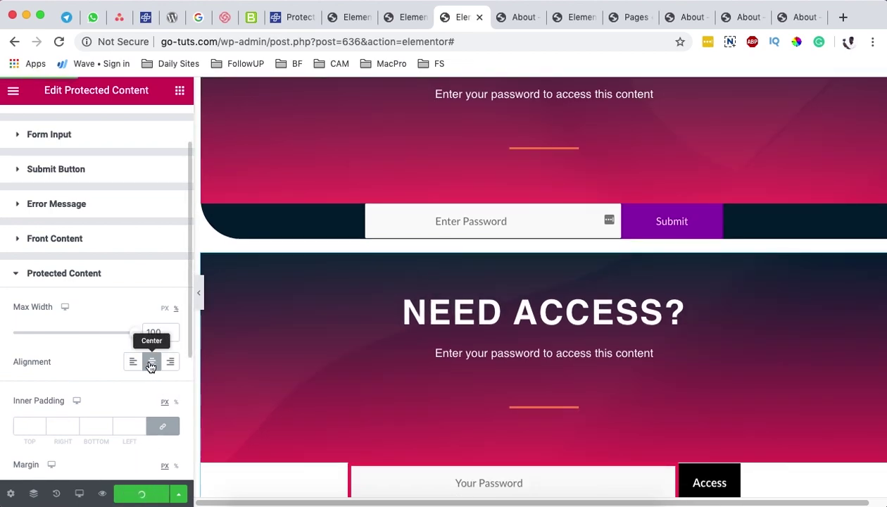
# Step: Preview the page and enter the password in the second form's Your Password field
pyautogui.click(102, 494)
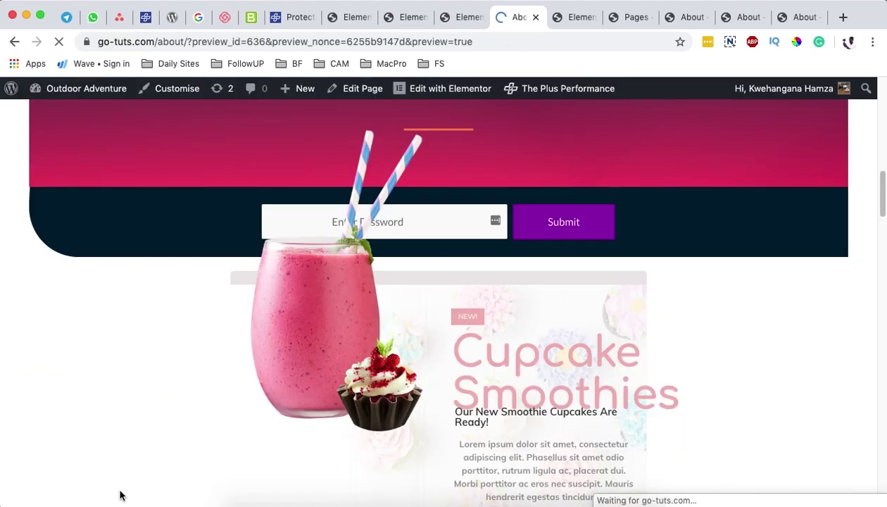
pyautogui.scroll(-10, 363, 382)
pyautogui.scroll(-5, 362, 331)
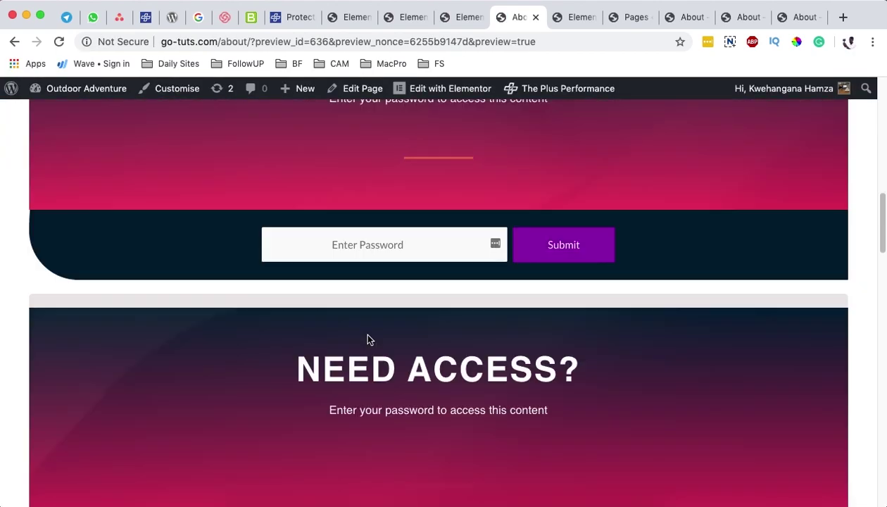
pyautogui.click(366, 335)
pyautogui.write('12345')
pyautogui.click(582, 356)
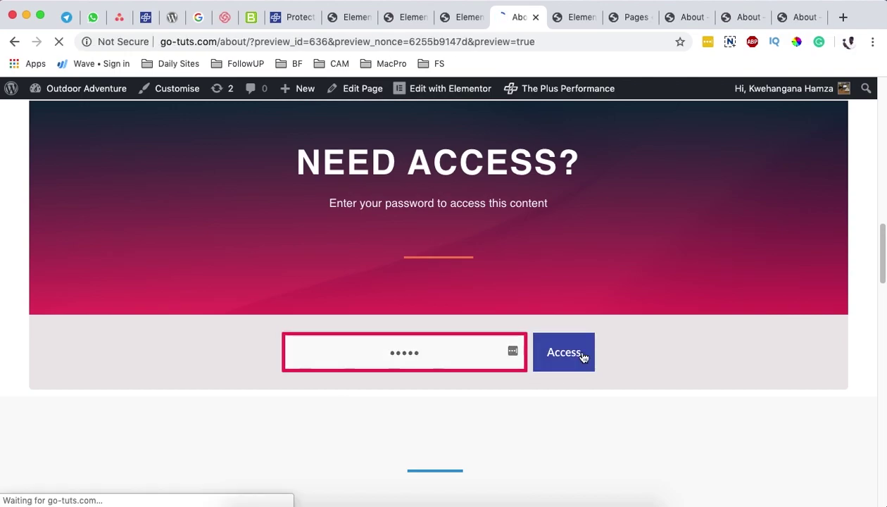
# Step: Dismiss the password-saving prompt and scroll through the unlocked Cupcake Smoothies content
pyautogui.scroll(-15, 583, 357)
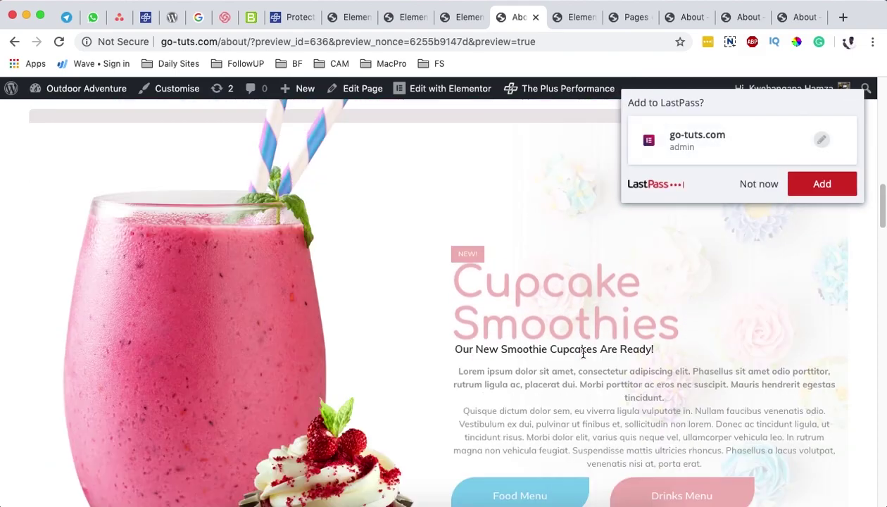
pyautogui.click(758, 185)
pyautogui.scroll(-3, 582, 300)
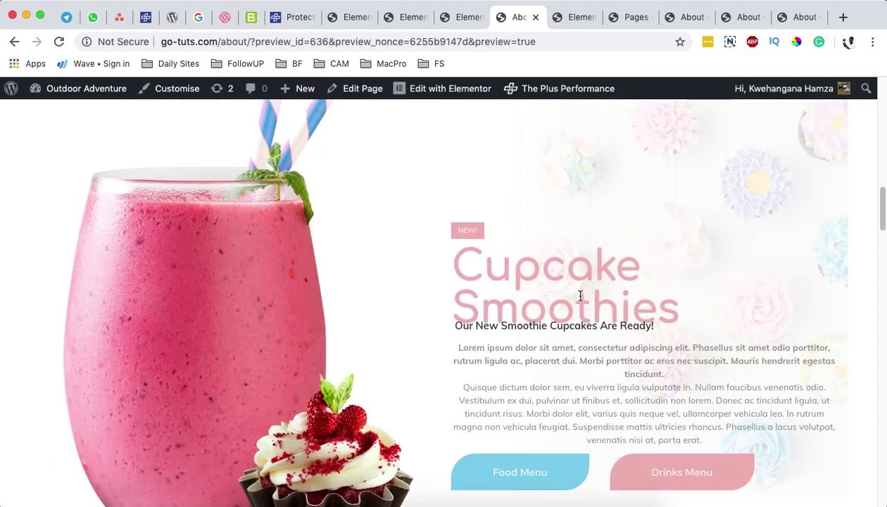
pyautogui.scroll(-8, 582, 301)
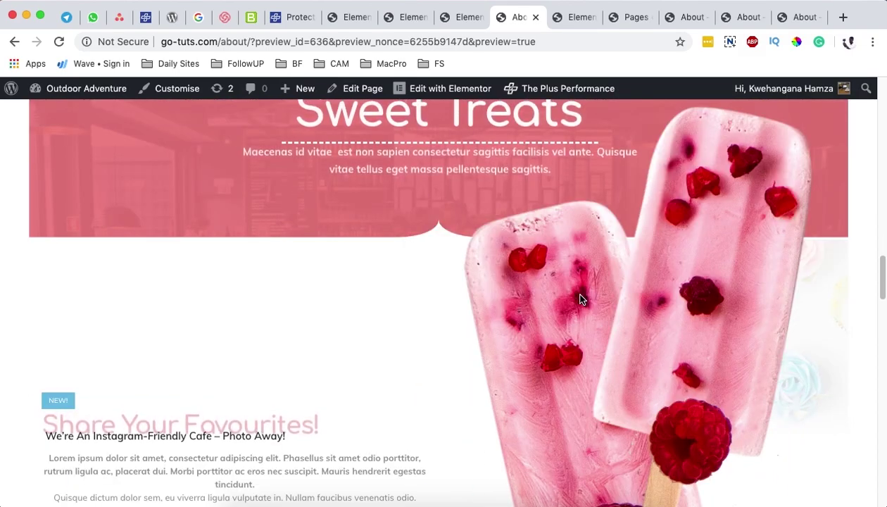
pyautogui.scroll(3, 582, 299)
pyautogui.scroll(10, 582, 298)
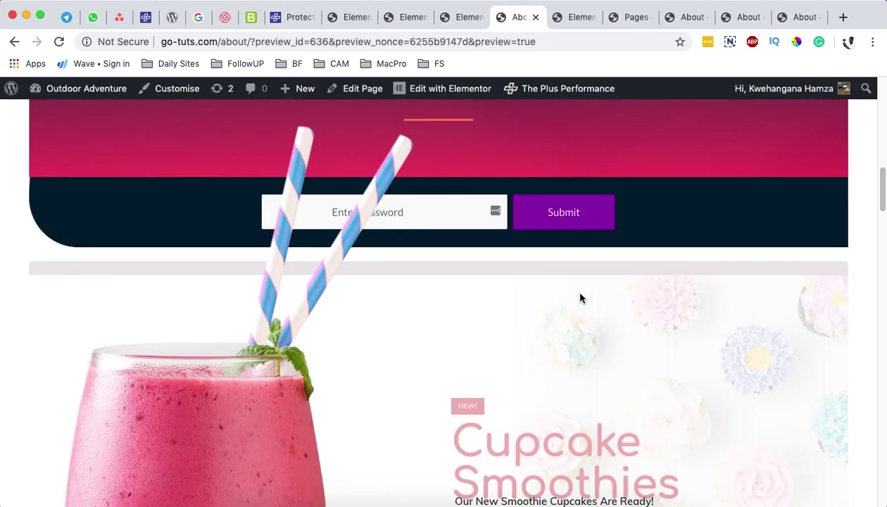
pyautogui.scroll(5, 579, 295)
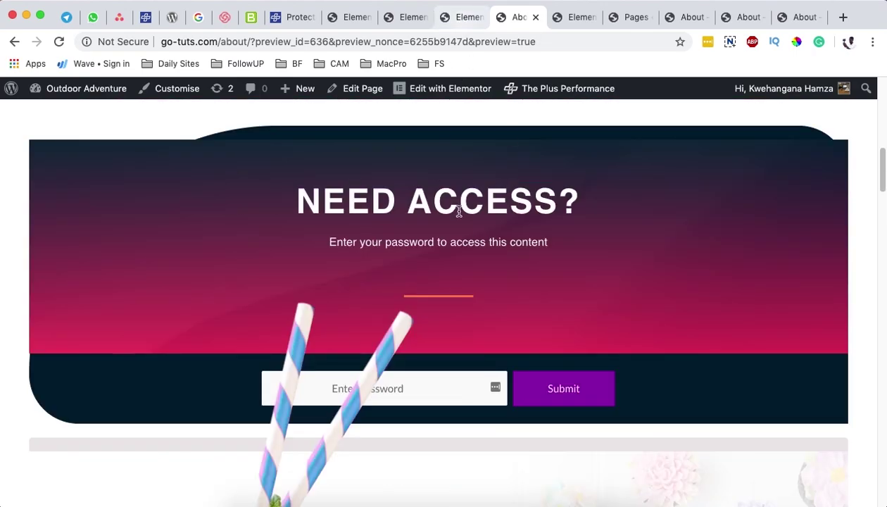
# Step: Compare the other About page tabs, then go back to the Elementor editor
pyautogui.click(686, 17)
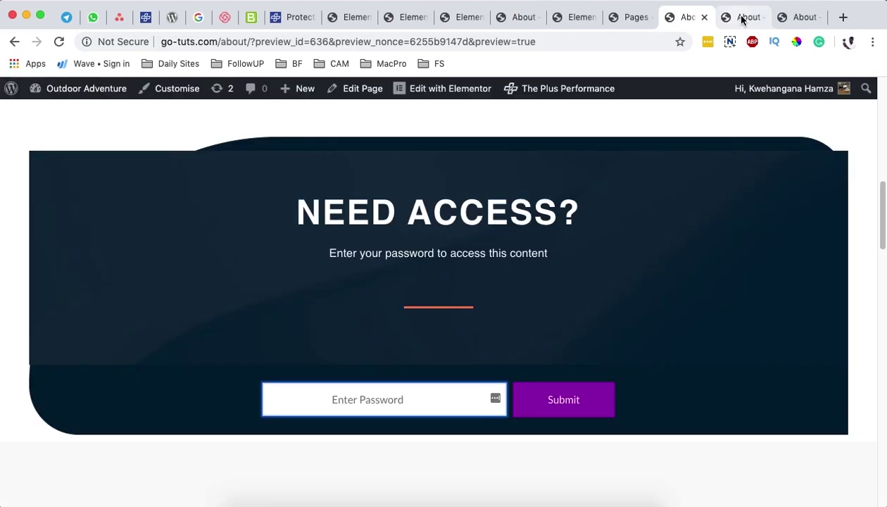
pyautogui.click(741, 17)
pyautogui.click(795, 19)
pyautogui.click(522, 18)
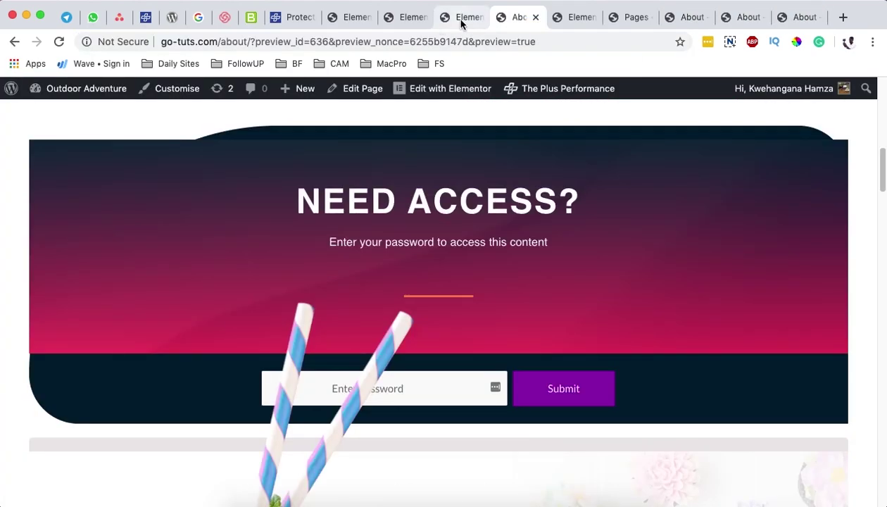
pyautogui.click(461, 21)
# Step: Select the Protected Content widget, save the About page, and reload its preview tab
pyautogui.scroll(4, 482, 188)
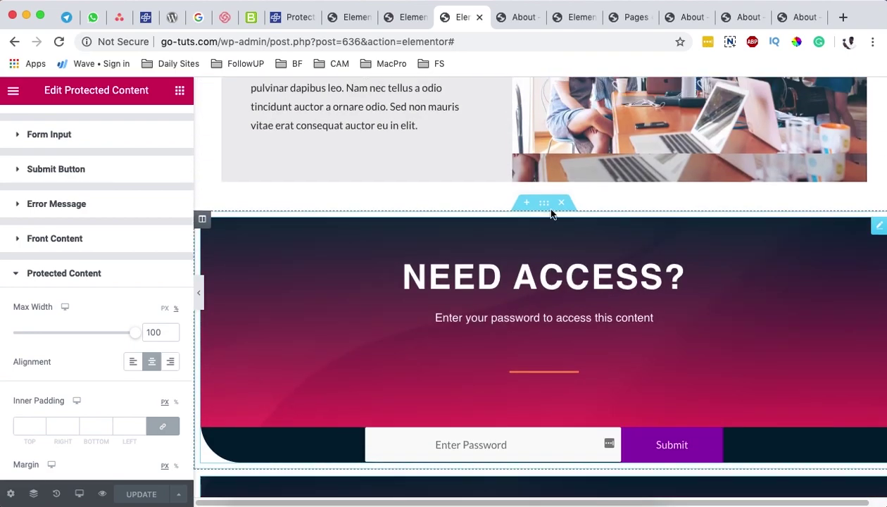
pyautogui.click(490, 350)
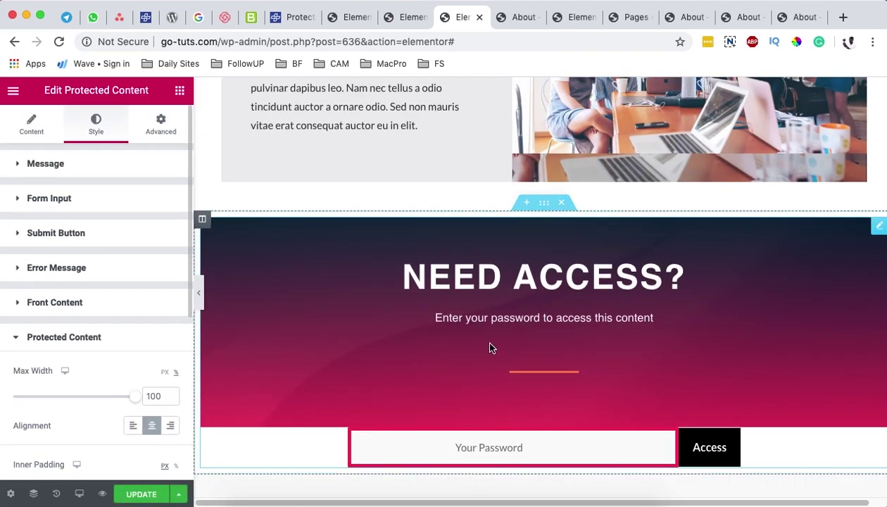
pyautogui.scroll(-2, 560, 232)
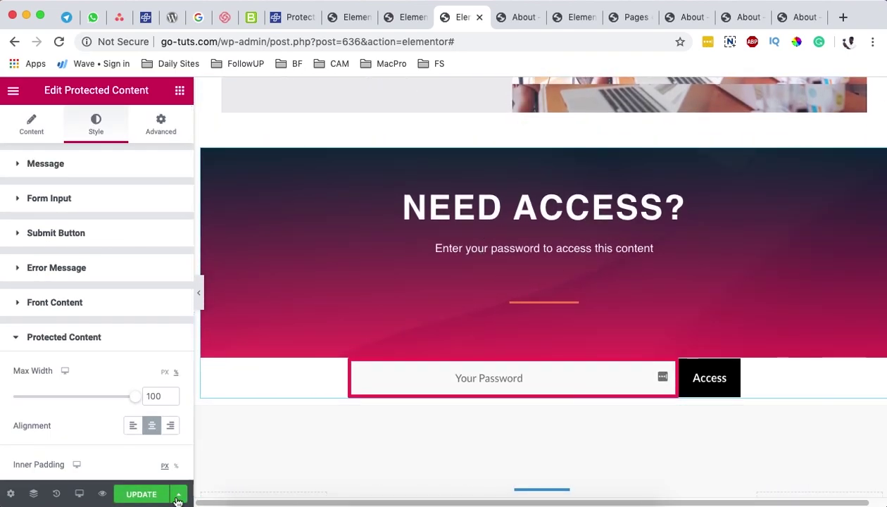
pyautogui.click(145, 496)
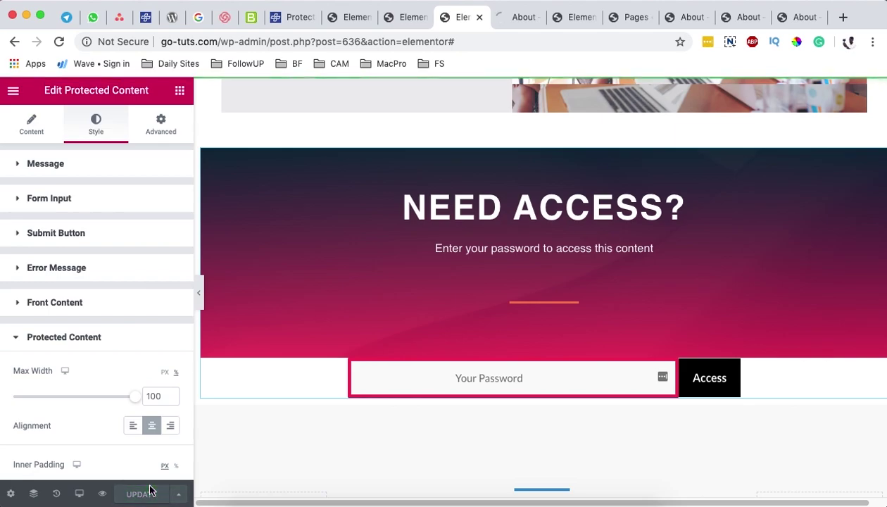
pyautogui.click(522, 19)
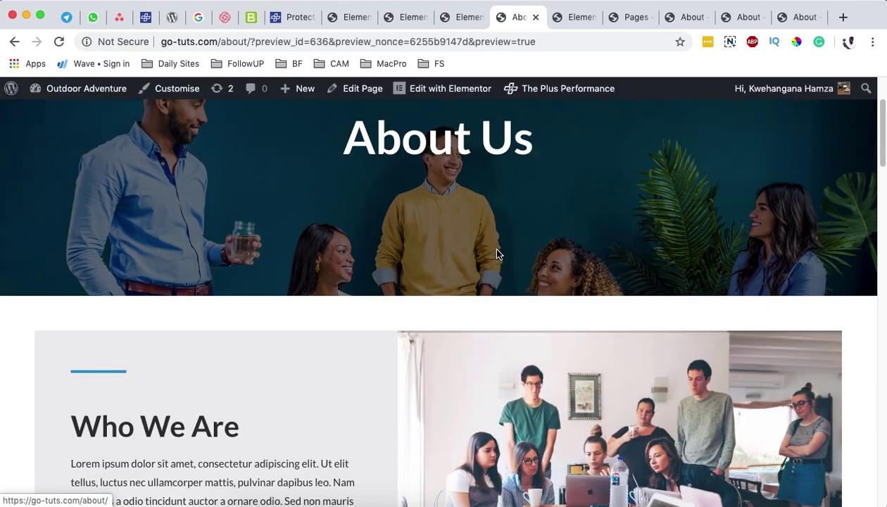
# Step: Enter the password in the Need Access form and scroll through the revealed Cupcake Smoothies and Sweet Treats sections
pyautogui.scroll(-7, 493, 247)
pyautogui.click(399, 428)
pyautogui.write('12')
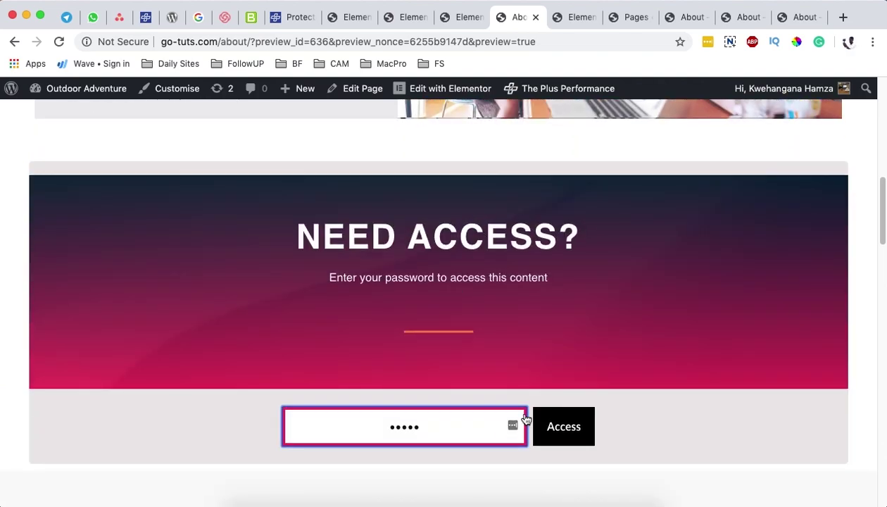
pyautogui.click(565, 420)
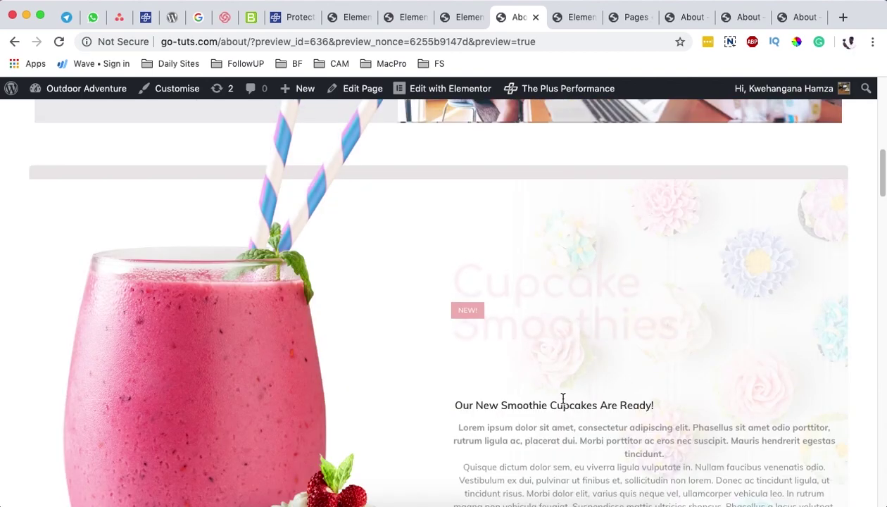
pyautogui.scroll(-5, 556, 380)
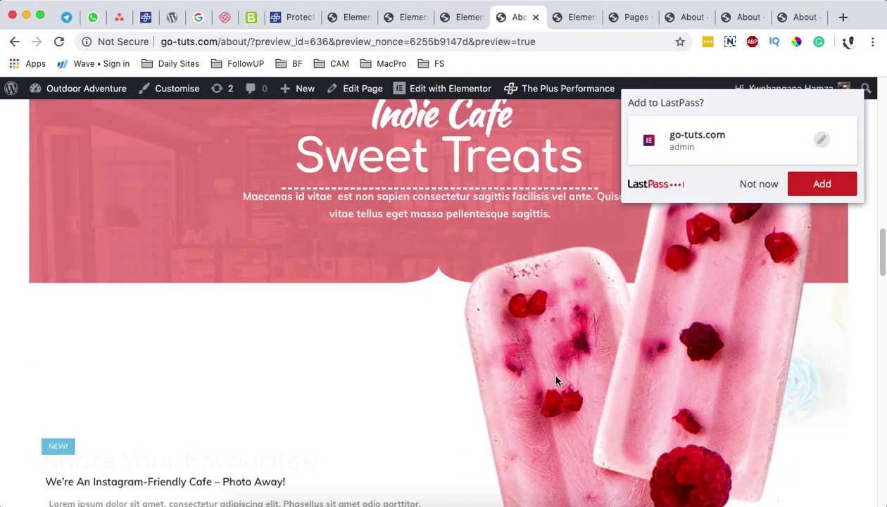
pyautogui.moveTo(509, 505)
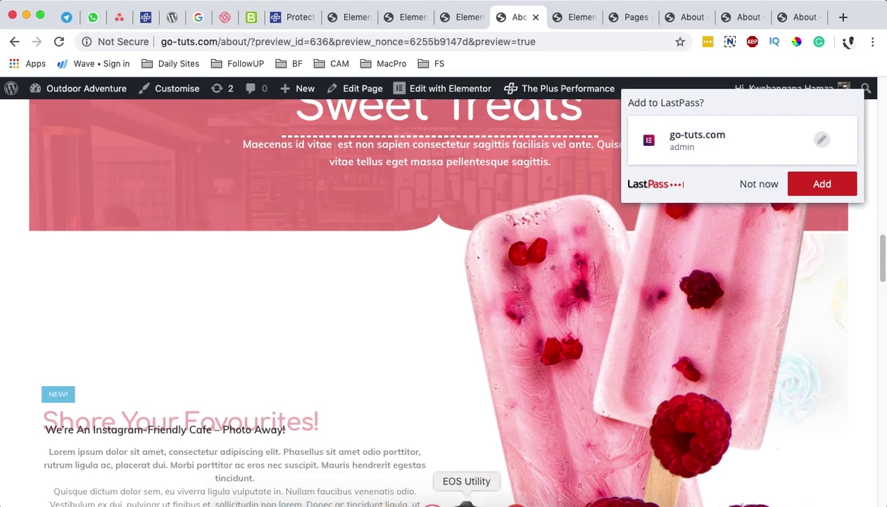
# Step: Load go-tuts.com/about/ in Firefox
pyautogui.click(532, 501)
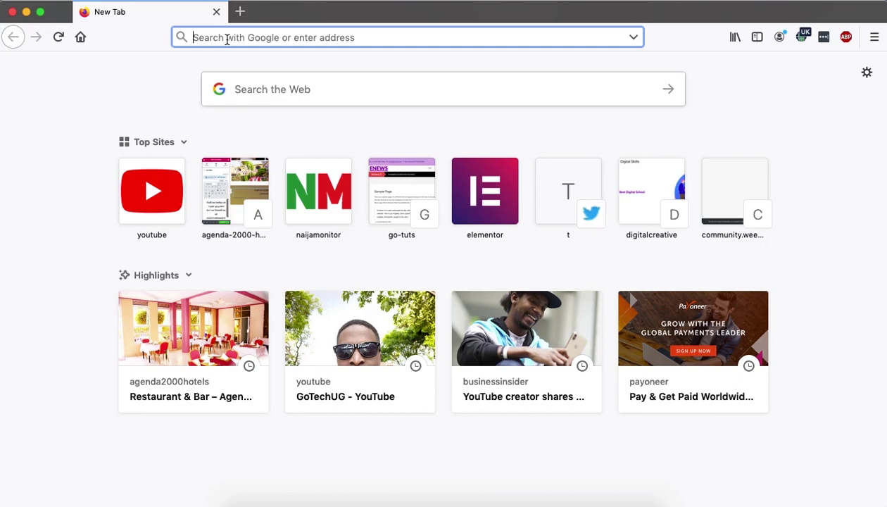
pyautogui.write('got')
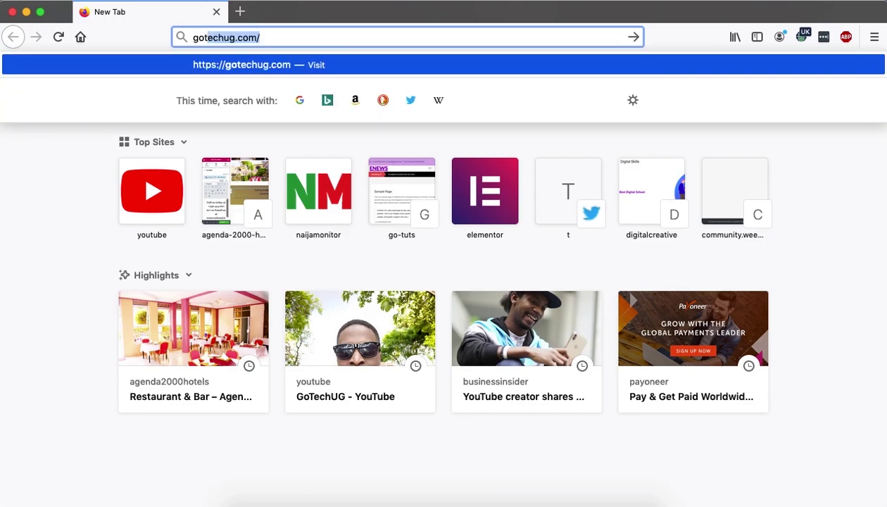
pyautogui.press('BackSpace')
pyautogui.press('BackSpace')
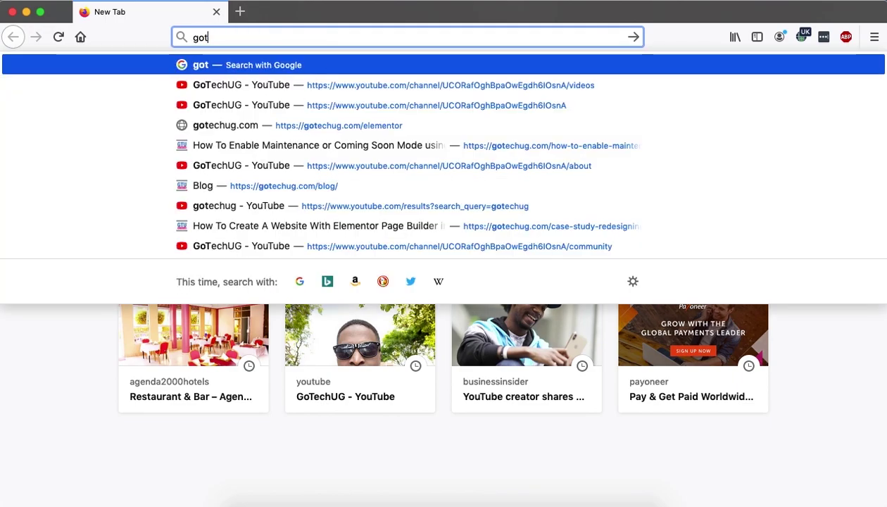
pyautogui.write('-tuts.com/')
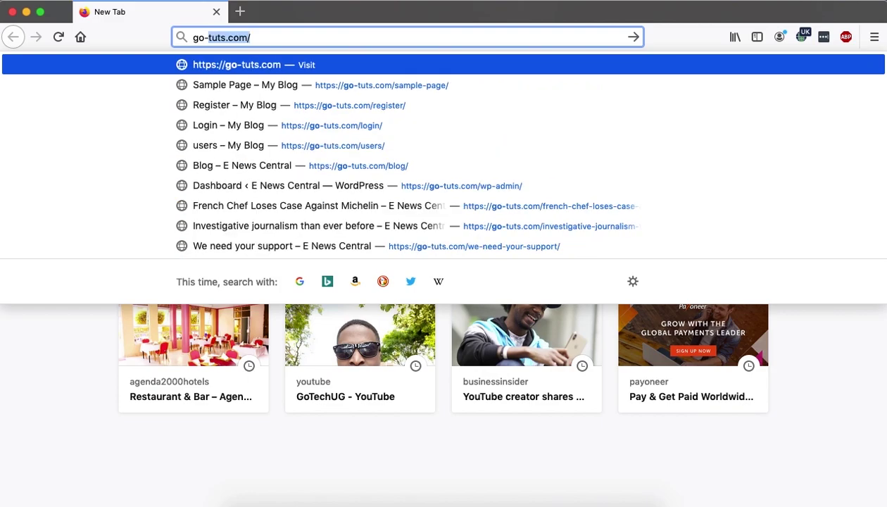
pyautogui.press('Right')
pyautogui.write('ab')
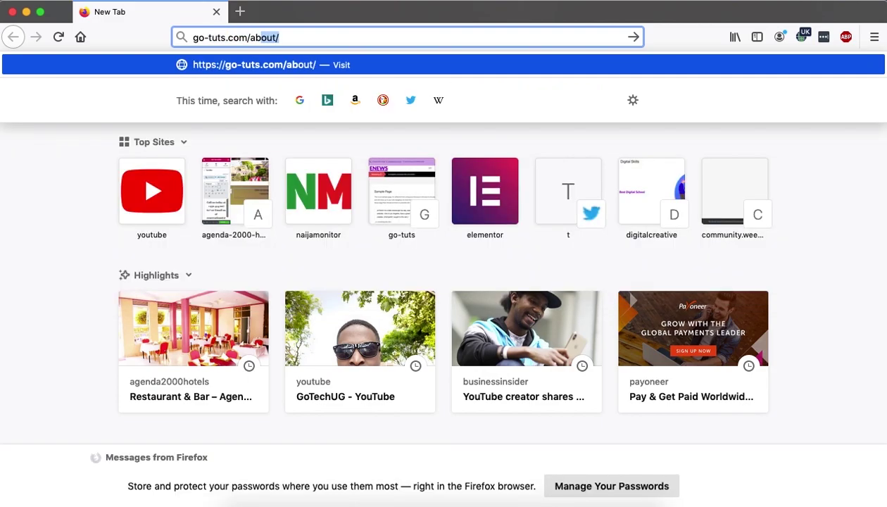
pyautogui.press('Return')
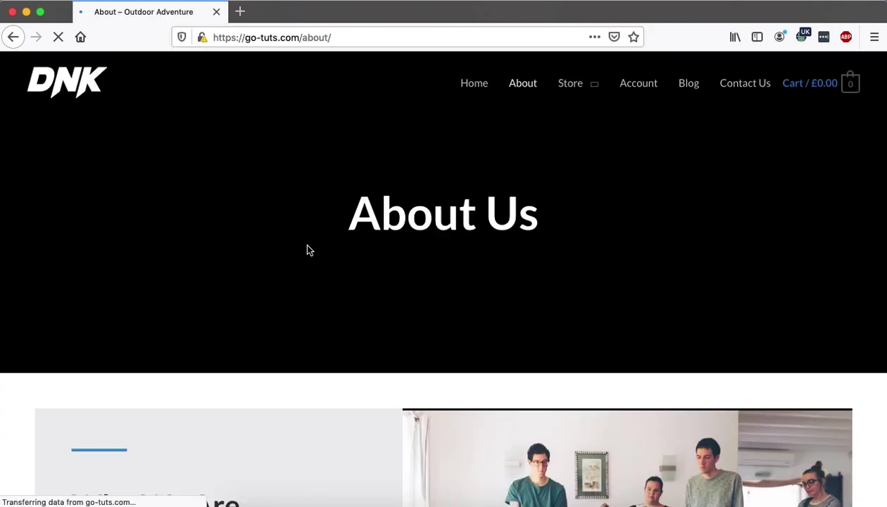
# Step: Enter the password in the NEED ACCESS? form and submit it with Access
pyautogui.scroll(-5, 305, 241)
pyautogui.scroll(-10, 305, 220)
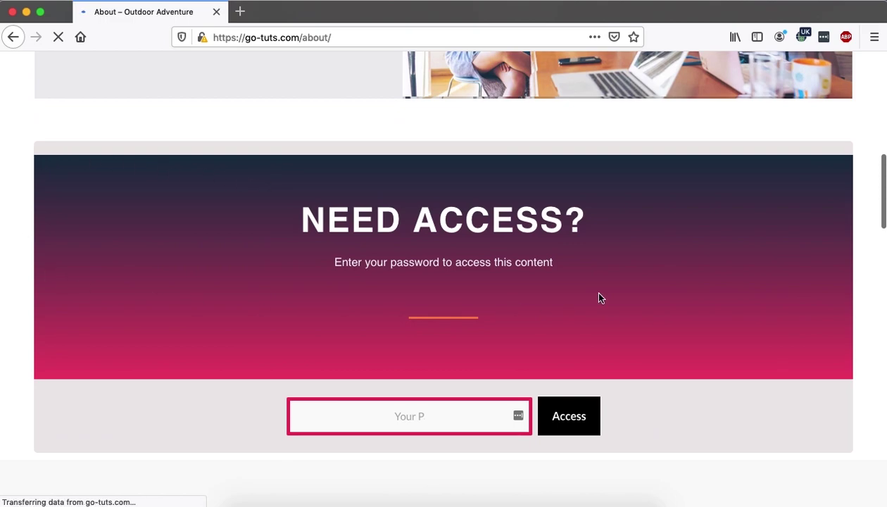
pyautogui.scroll(-2, 596, 297)
pyautogui.click(408, 356)
pyautogui.write('•••••')
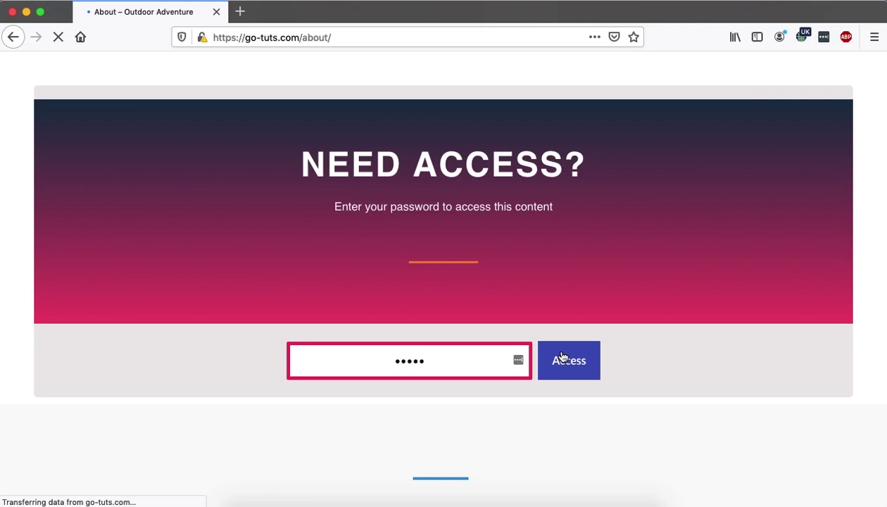
pyautogui.click(566, 359)
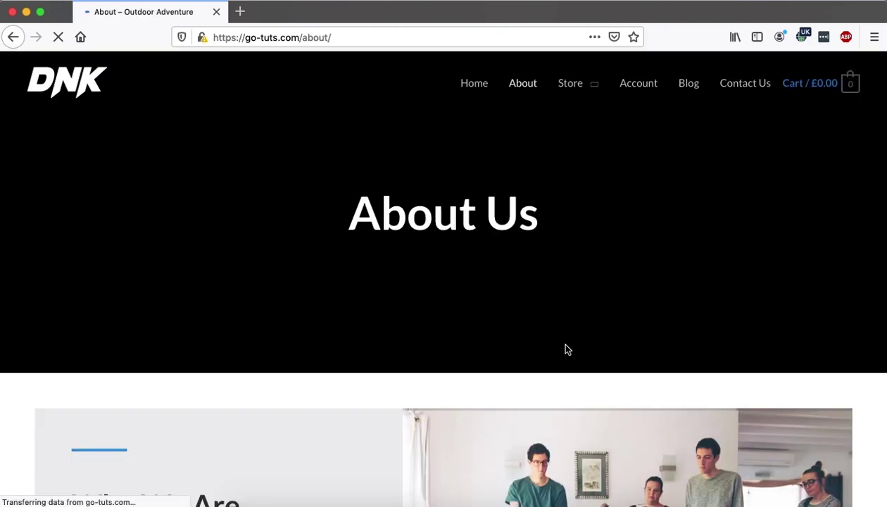
# Step: Scroll through the unlocked Cupcake Smoothies and Indie Cafe sections in Firefox
pyautogui.scroll(-1, 567, 349)
pyautogui.scroll(-10, 568, 349)
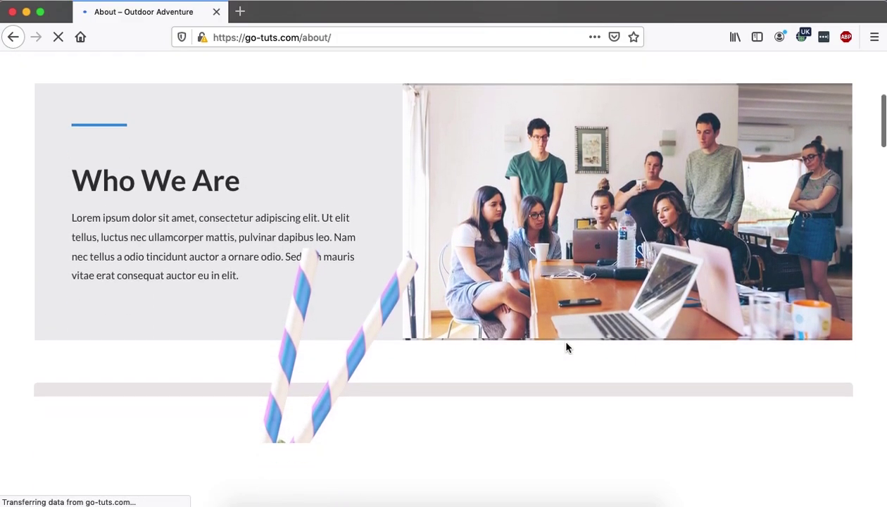
pyautogui.scroll(-15, 567, 348)
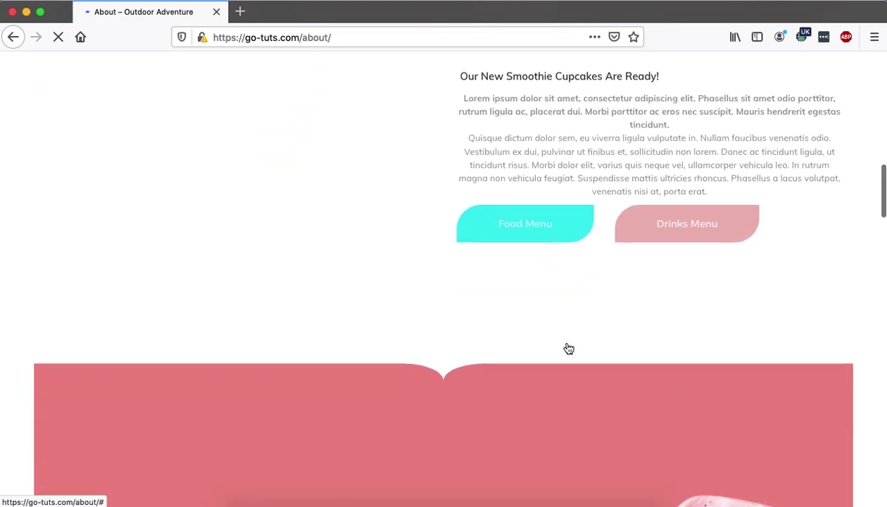
pyautogui.scroll(-10, 568, 348)
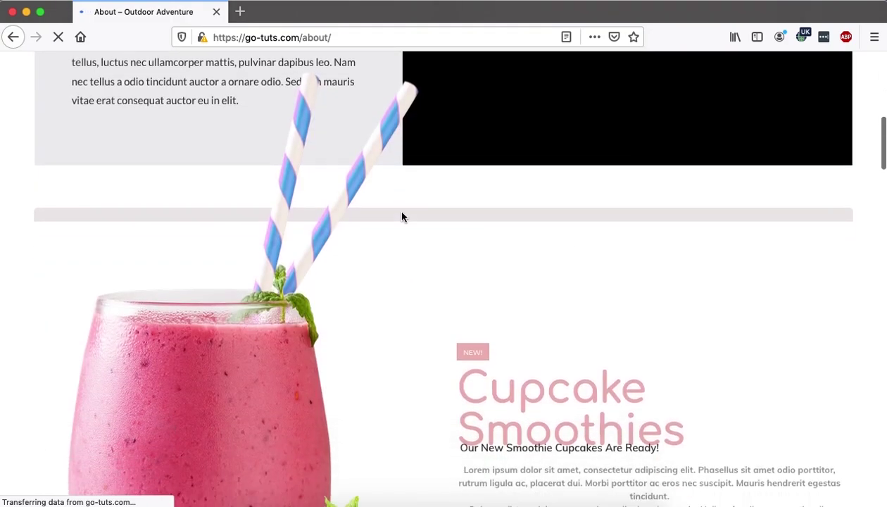
pyautogui.scroll(-3, 402, 215)
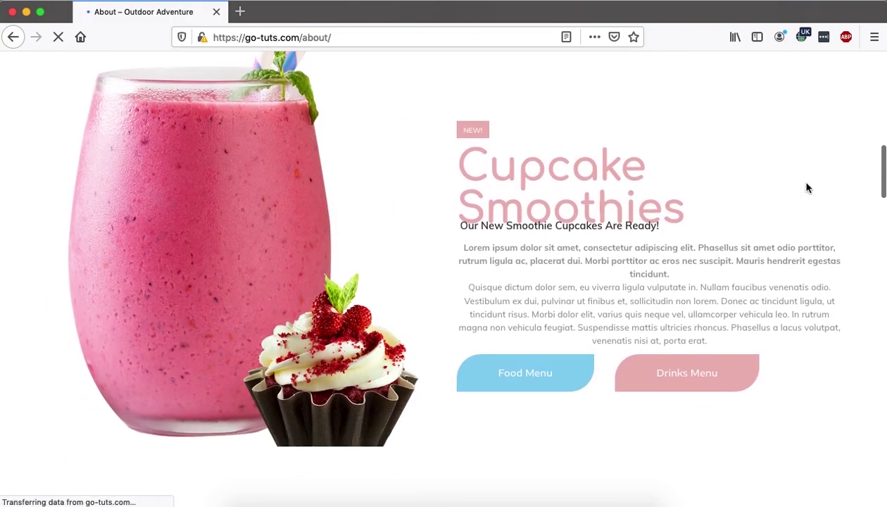
pyautogui.scroll(5, 807, 188)
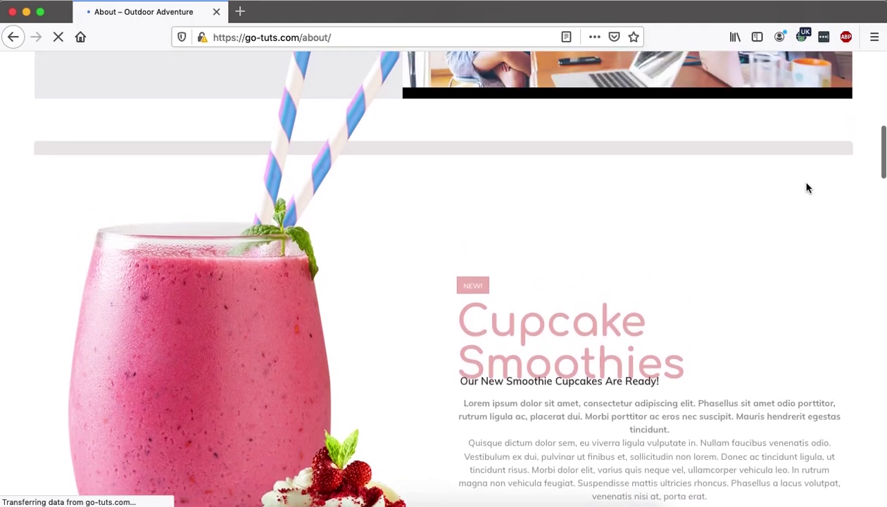
pyautogui.scroll(5, 792, 242)
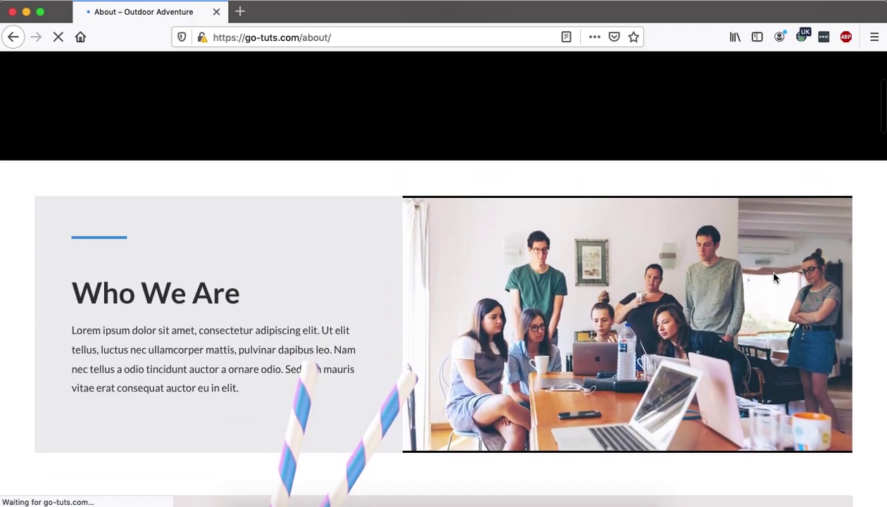
# Step: Check the Share Your Favourites section, then bring up the password form in Safari
pyautogui.scroll(-14, 835, 265)
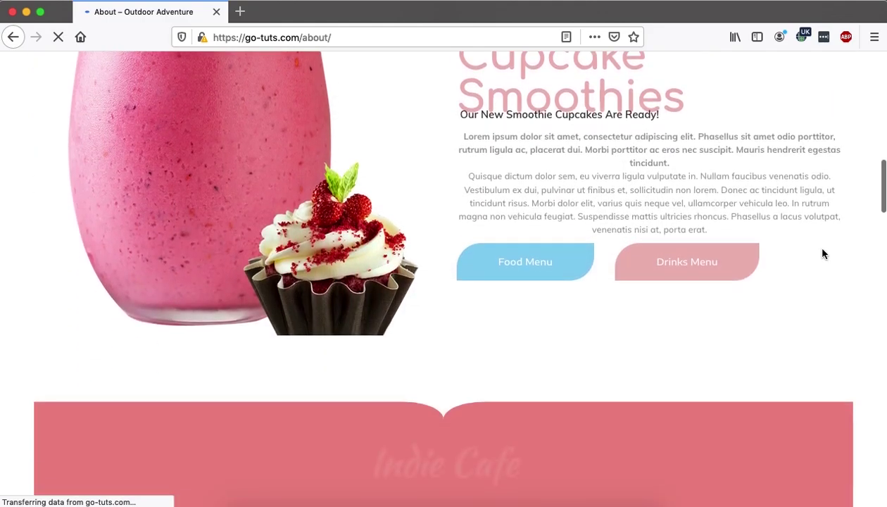
pyautogui.scroll(-9, 822, 250)
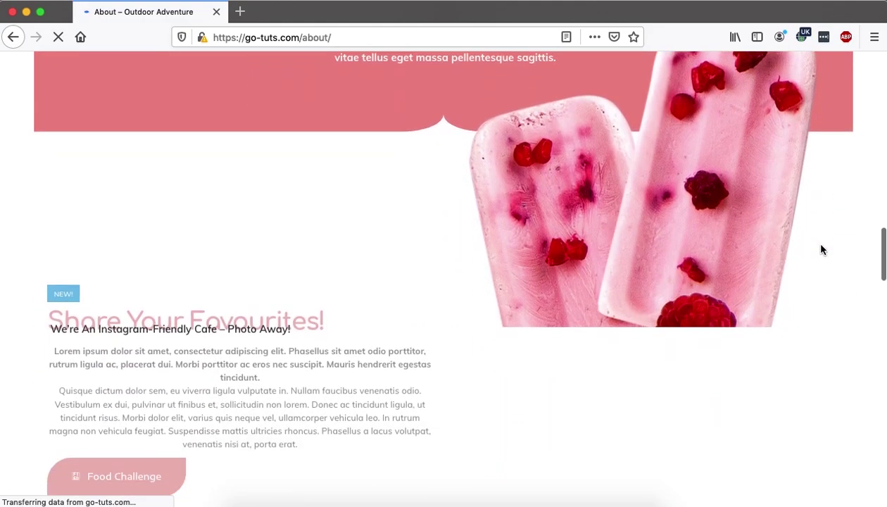
pyautogui.scroll(-3, 822, 250)
pyautogui.scroll(20, 822, 249)
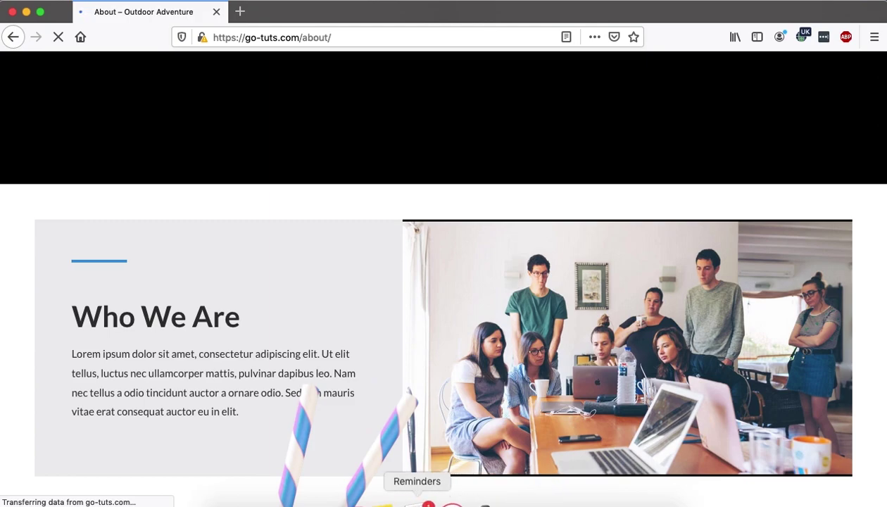
pyautogui.click(320, 501)
pyautogui.scroll(-10, 371, 373)
# Step: Unlock and review the protected content in Safari, then return to Chrome and decline saving the login
pyautogui.click(391, 408)
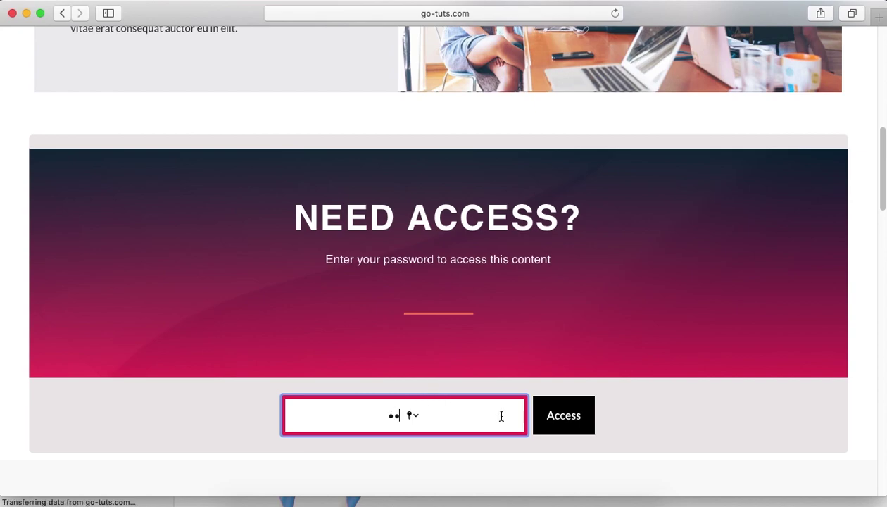
pyautogui.click(561, 418)
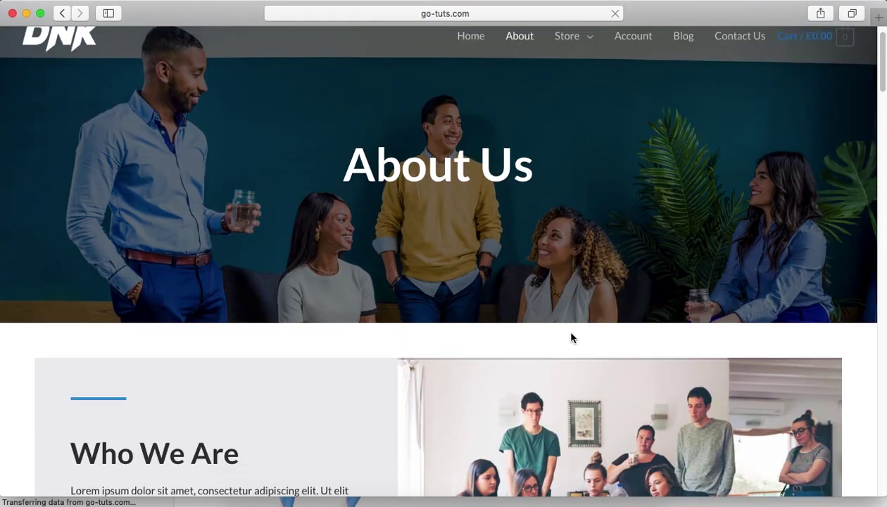
pyautogui.scroll(-5, 570, 338)
pyautogui.scroll(-5, 571, 336)
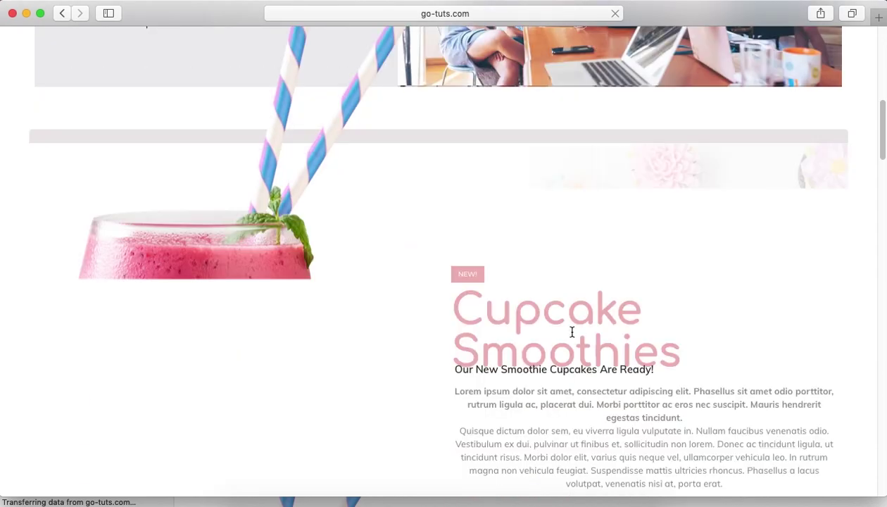
pyautogui.scroll(3, 505, 261)
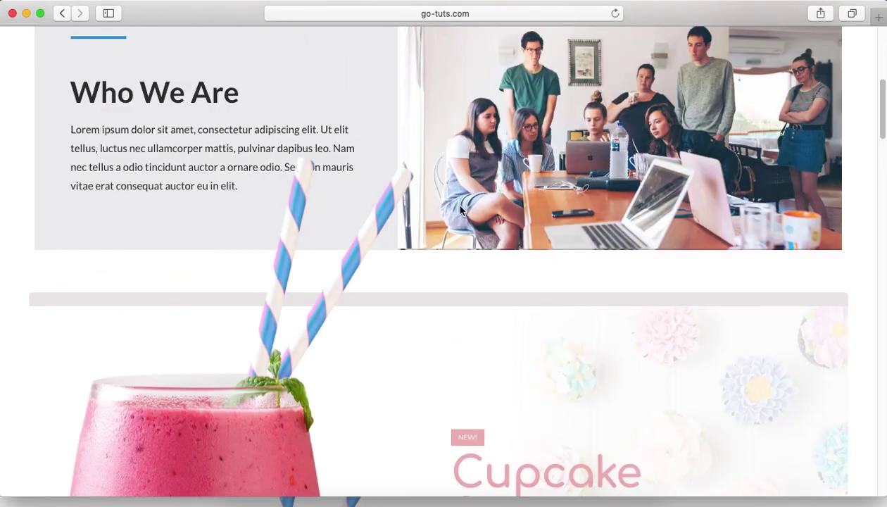
pyautogui.scroll(-10, 465, 209)
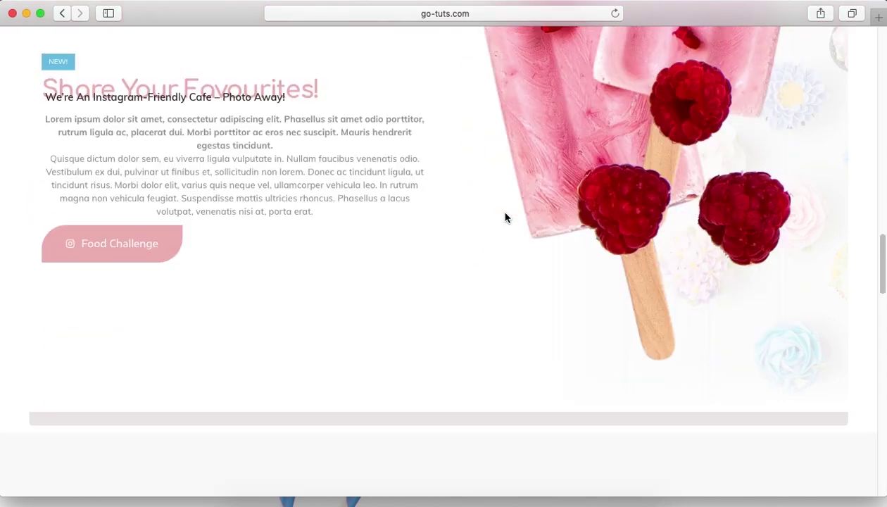
pyautogui.scroll(10, 505, 216)
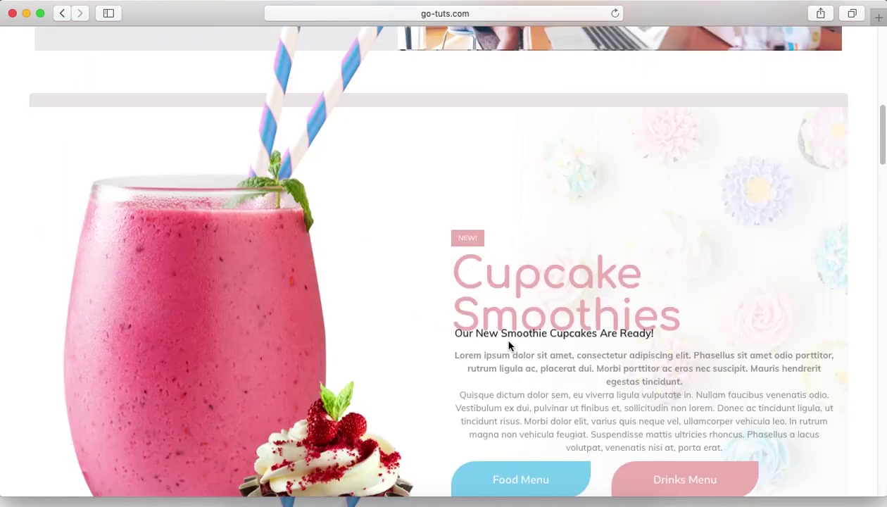
pyautogui.click(503, 497)
pyautogui.click(755, 187)
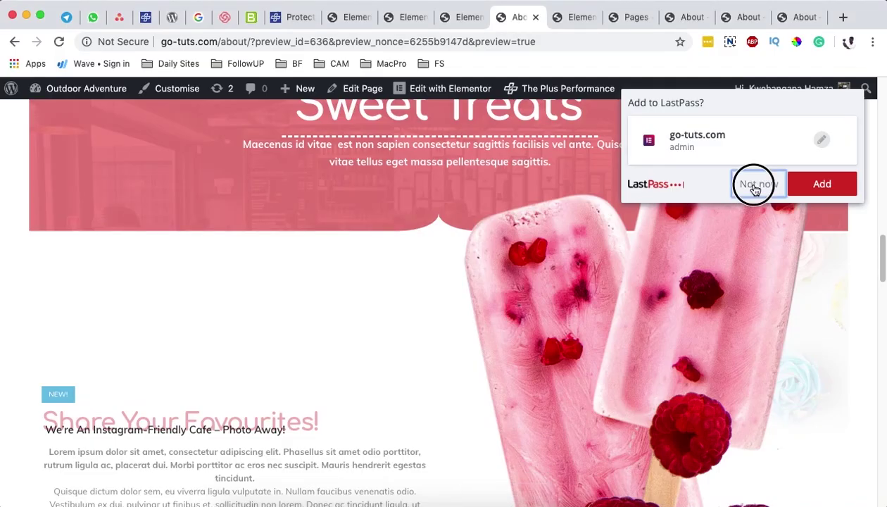
# Step: Scroll the Chrome preview to confirm the unlocked Cupcake Smoothies and Sweet Treats sections, ending at About Us
pyautogui.scroll(4, 261, 263)
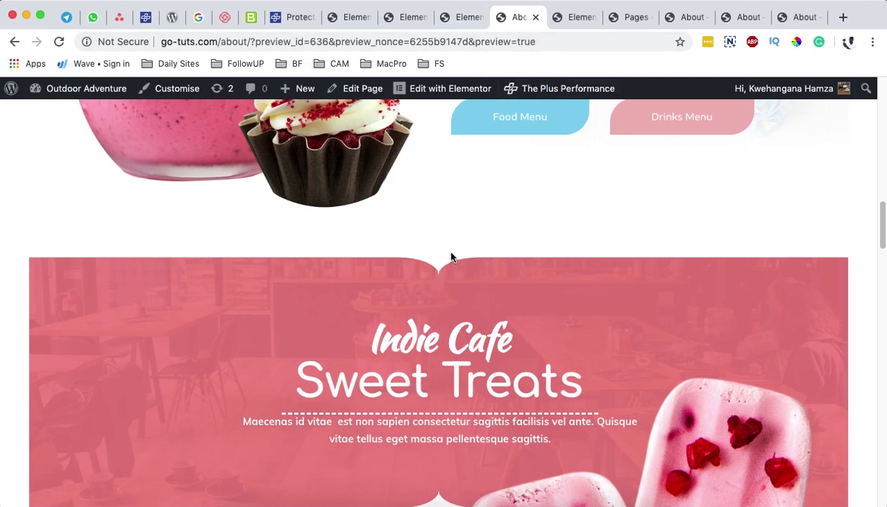
pyautogui.scroll(15, 450, 252)
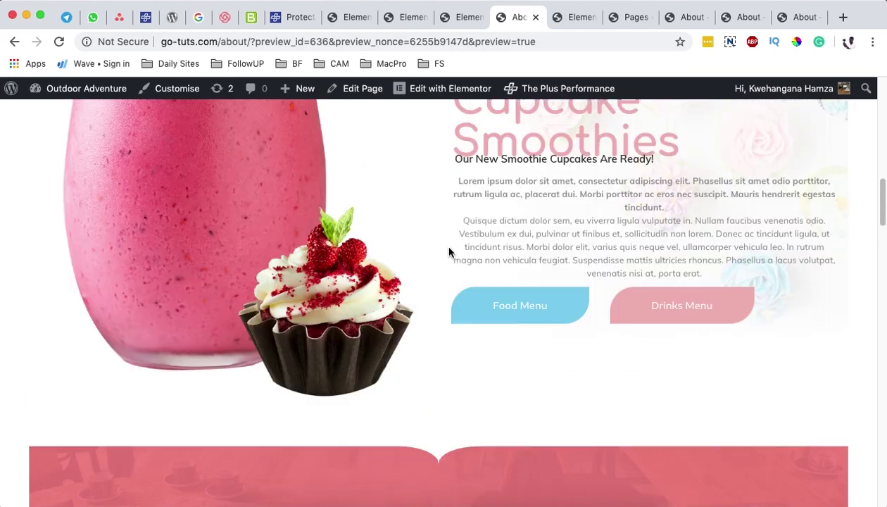
pyautogui.scroll(-8, 453, 252)
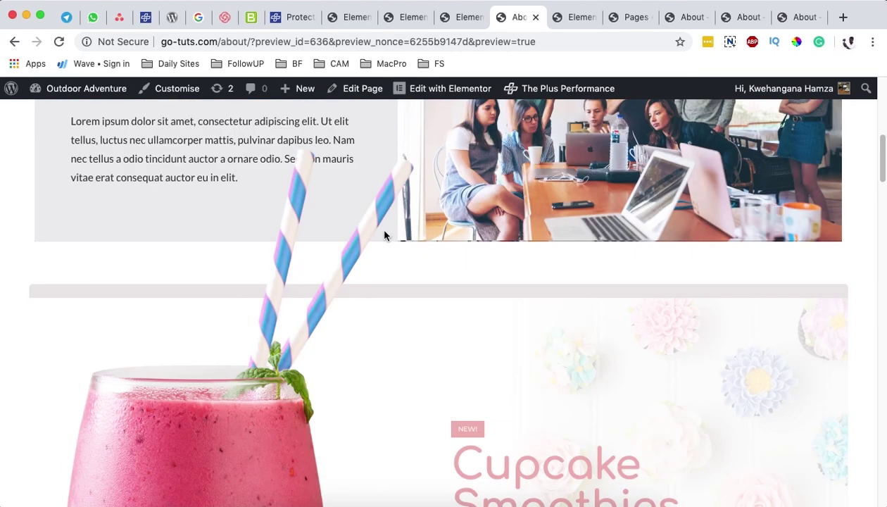
pyautogui.scroll(-5, 418, 251)
pyautogui.scroll(-2, 418, 252)
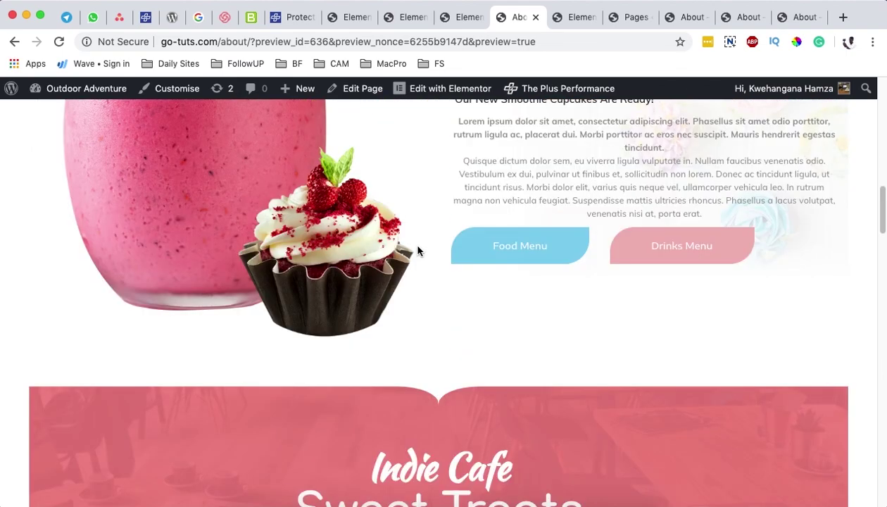
pyautogui.moveTo(463, 161); pyautogui.dragTo(519, 181)
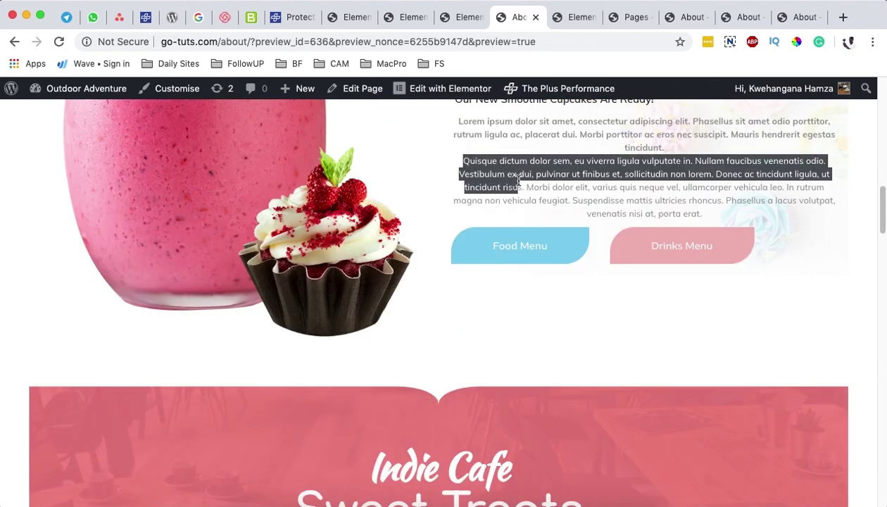
pyautogui.click(480, 177)
pyautogui.scroll(4, 489, 174)
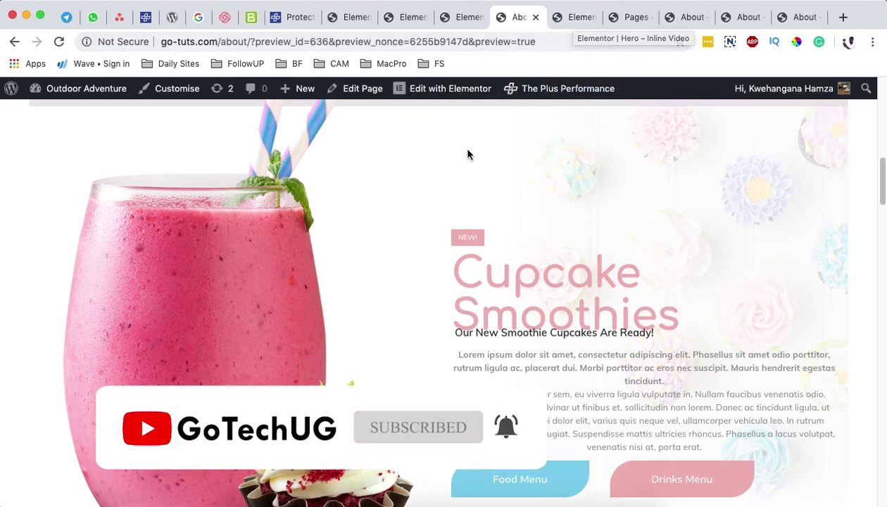
pyautogui.scroll(2, 455, 229)
pyautogui.scroll(7, 456, 229)
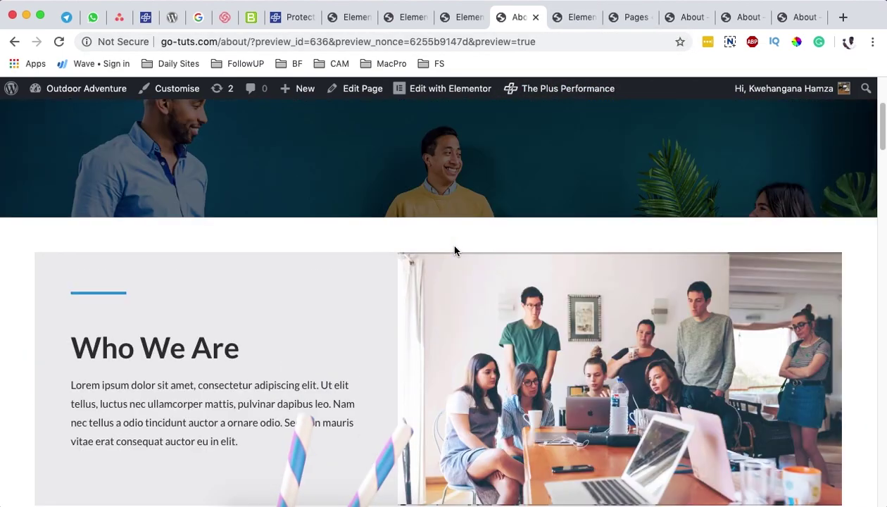
pyautogui.scroll(3, 454, 250)
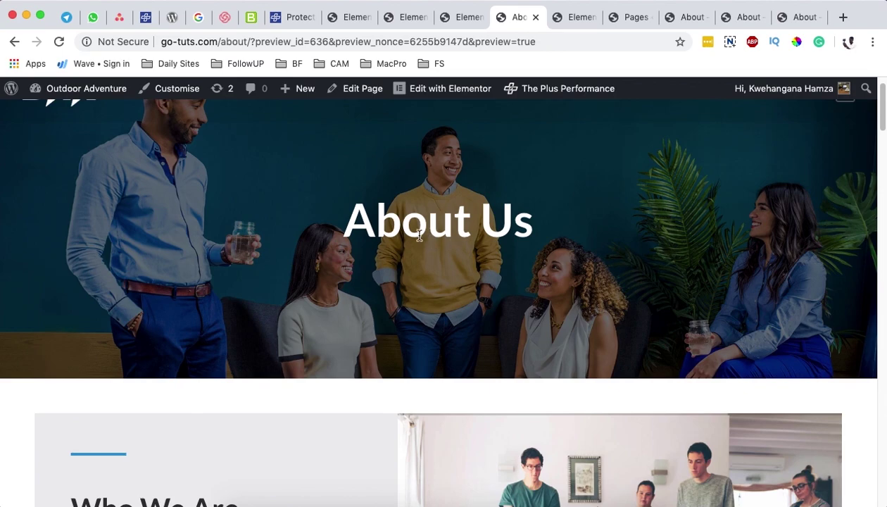
pyautogui.moveTo(405, 231); pyautogui.dragTo(417, 228)
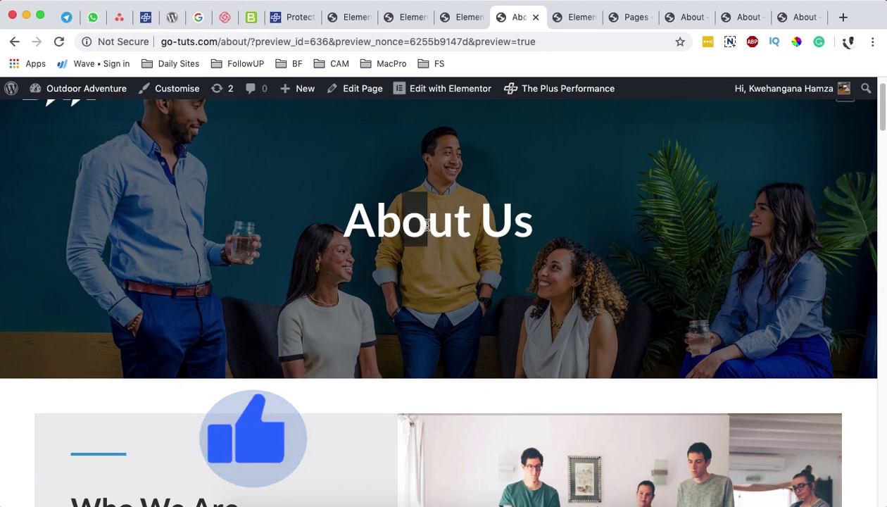